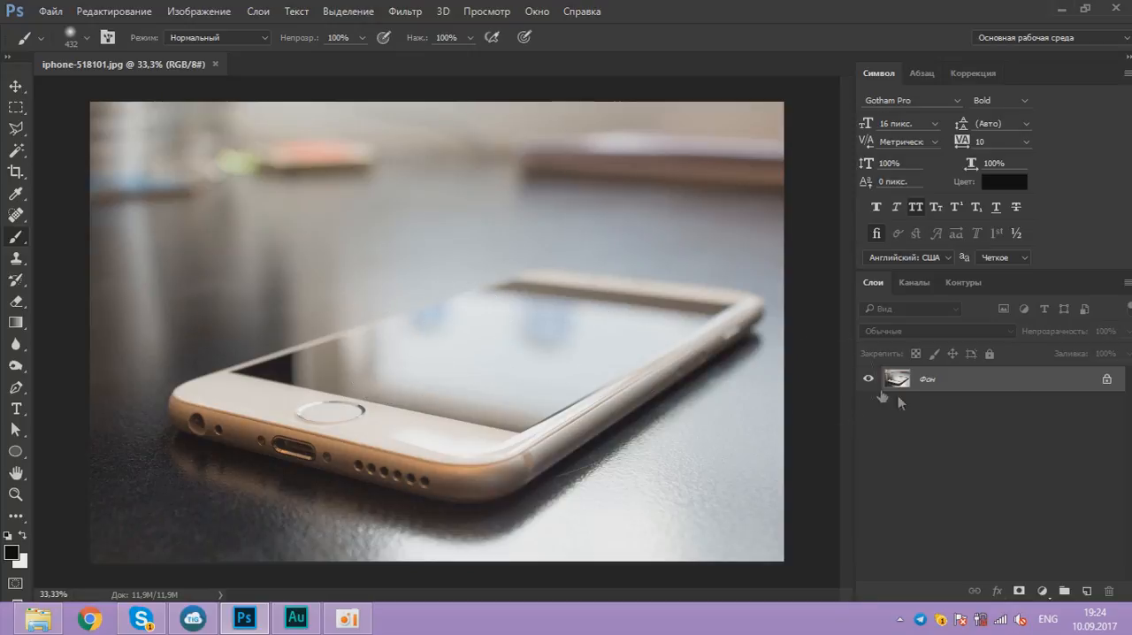
Step: Unlock the phone photo's background layer and place the city image from the 6. 3D mobile city folder into the document
{"action": "left_click", "coordinate": [1107, 381]}
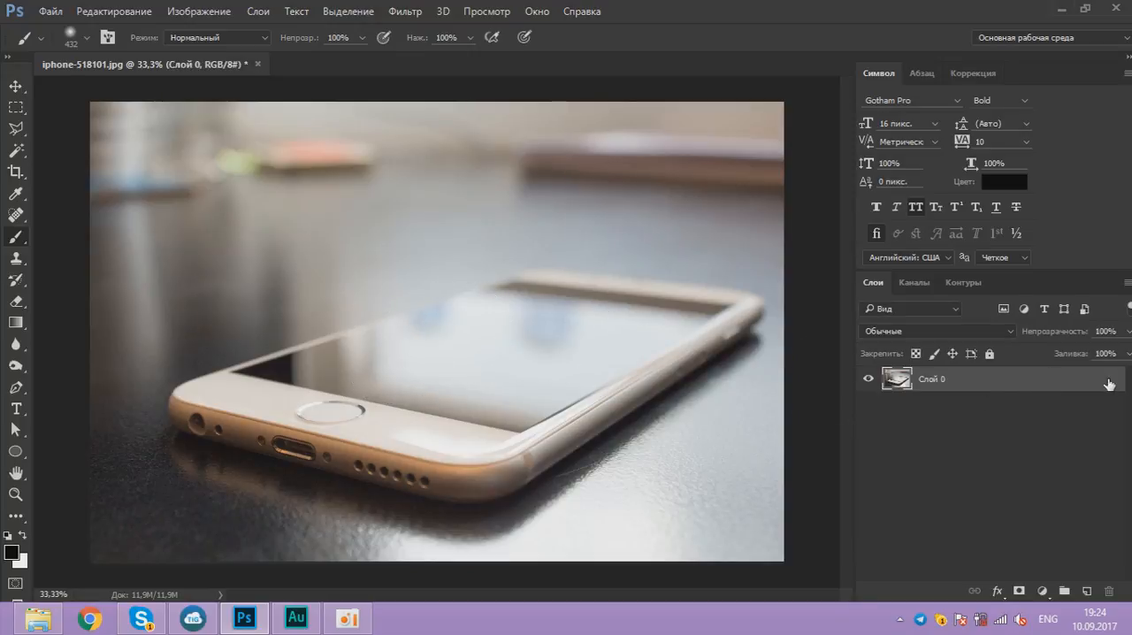
{"action": "left_click", "coordinate": [1057, 9]}
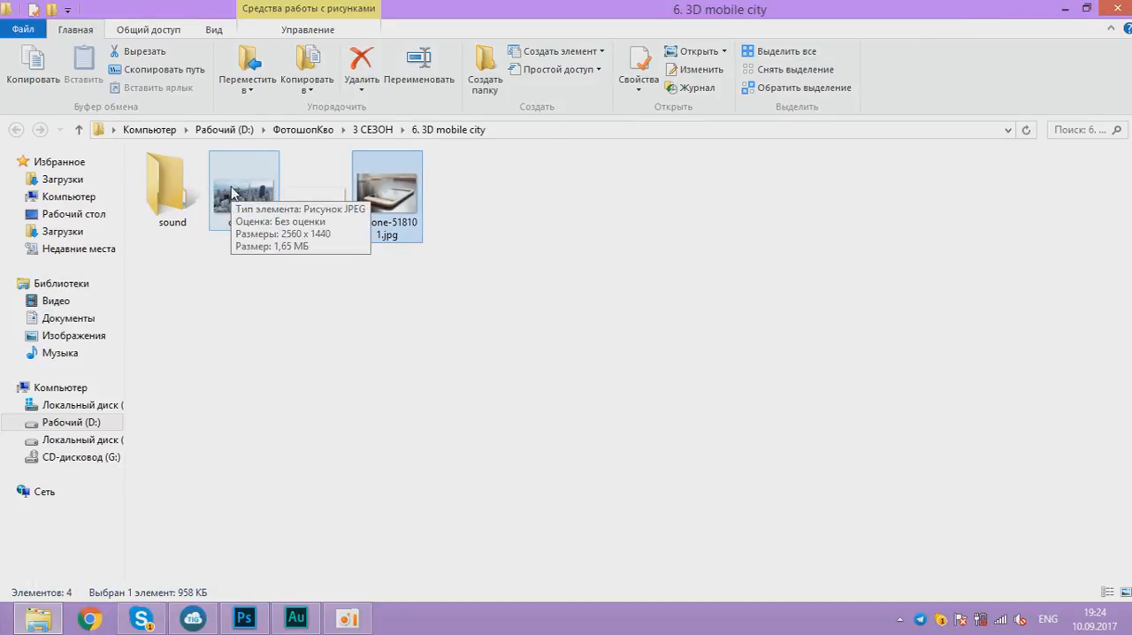
{"action": "left_click_drag", "start_coordinate": [232, 193], "coordinate": [404, 266]}
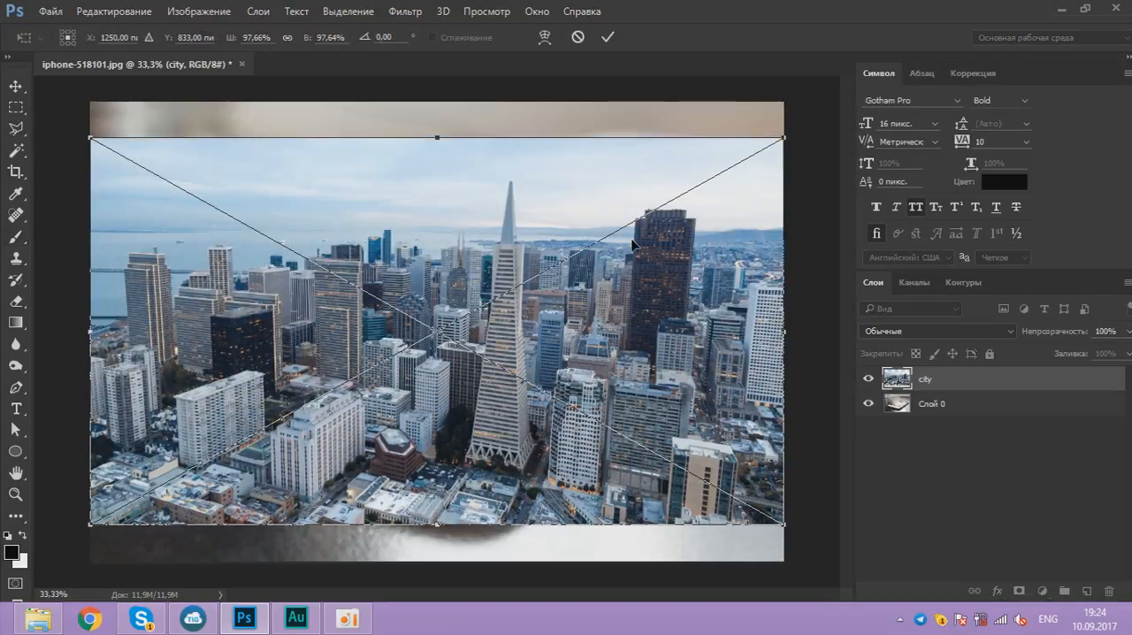
{"action": "left_click", "coordinate": [607, 38]}
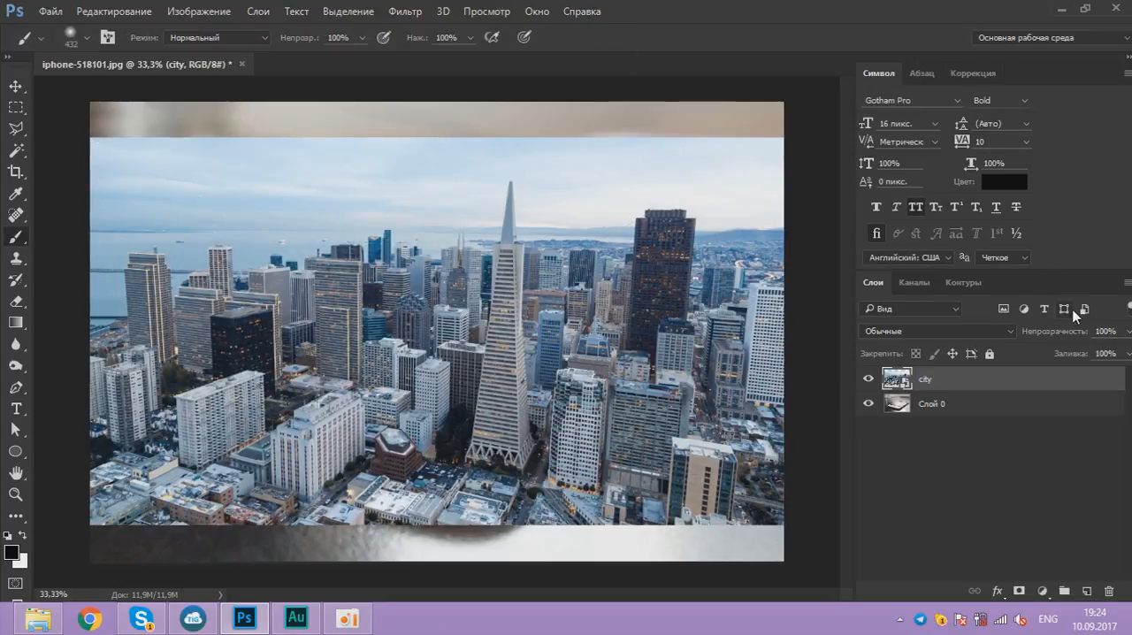
Step: Lower the city layer's opacity to 53% and move the city up and to the right over the phone
{"action": "left_click_drag", "start_coordinate": [1128, 333], "coordinate": [1090, 351]}
{"action": "left_click", "coordinate": [15, 85]}
{"action": "left_click_drag", "start_coordinate": [522, 281], "coordinate": [589, 202]}
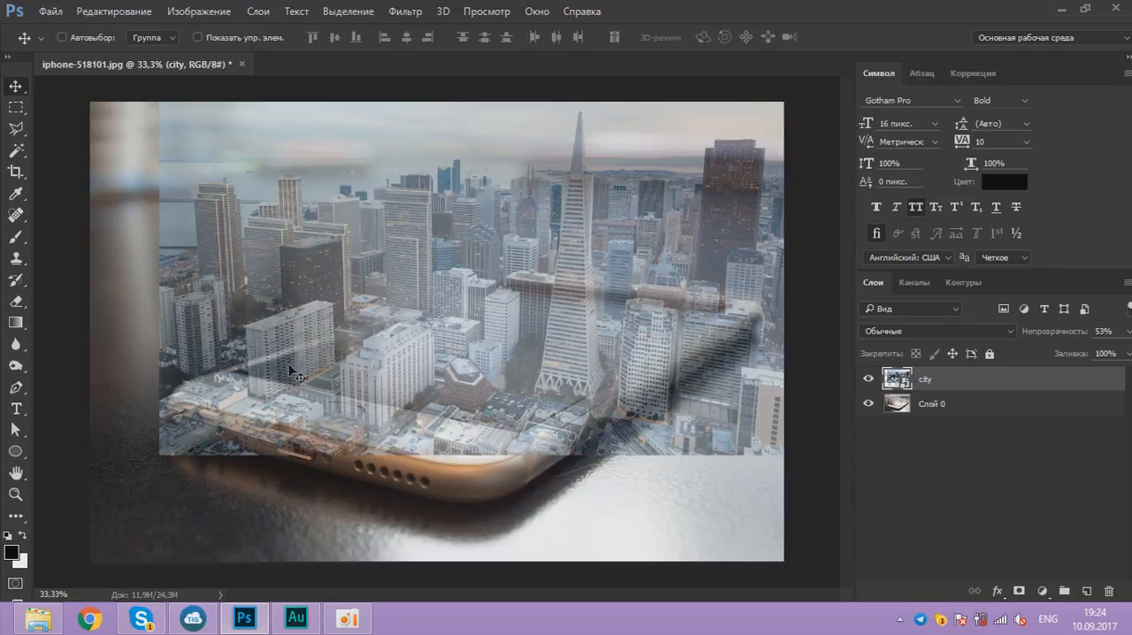
{"action": "left_click_drag", "start_coordinate": [278, 361], "coordinate": [275, 355]}
Step: Scale the city layer proportionally to about 86.6% and position it over the phone's screen
{"action": "scroll", "coordinate": [251, 337], "scroll_direction": "down", "scroll_amount": 4}
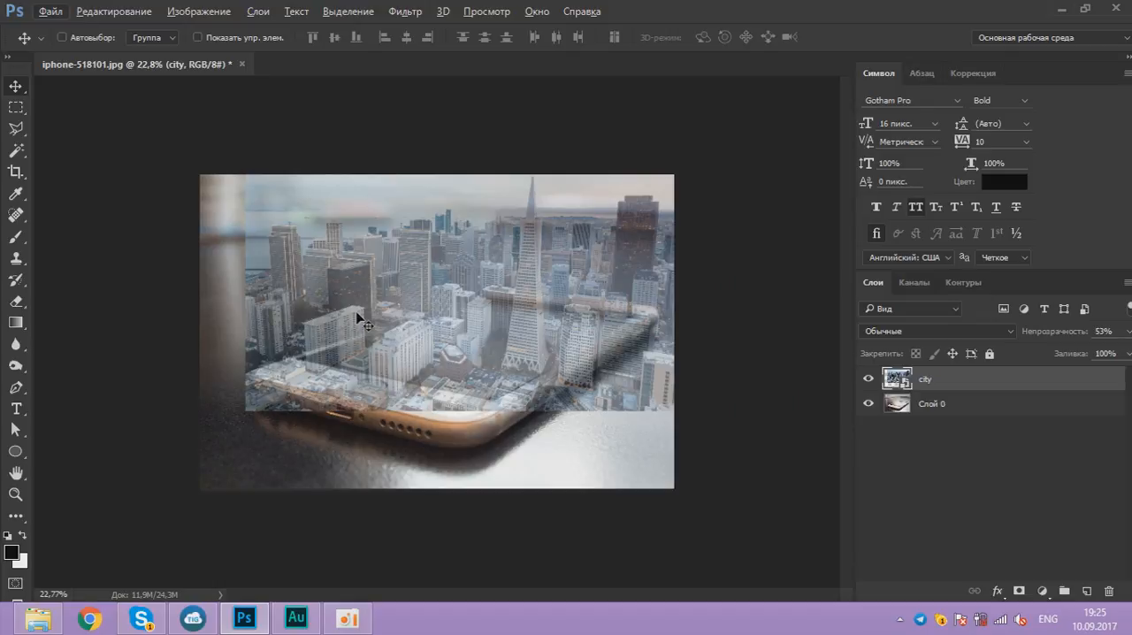
{"action": "scroll", "coordinate": [417, 311], "scroll_direction": "up", "scroll_amount": 3}
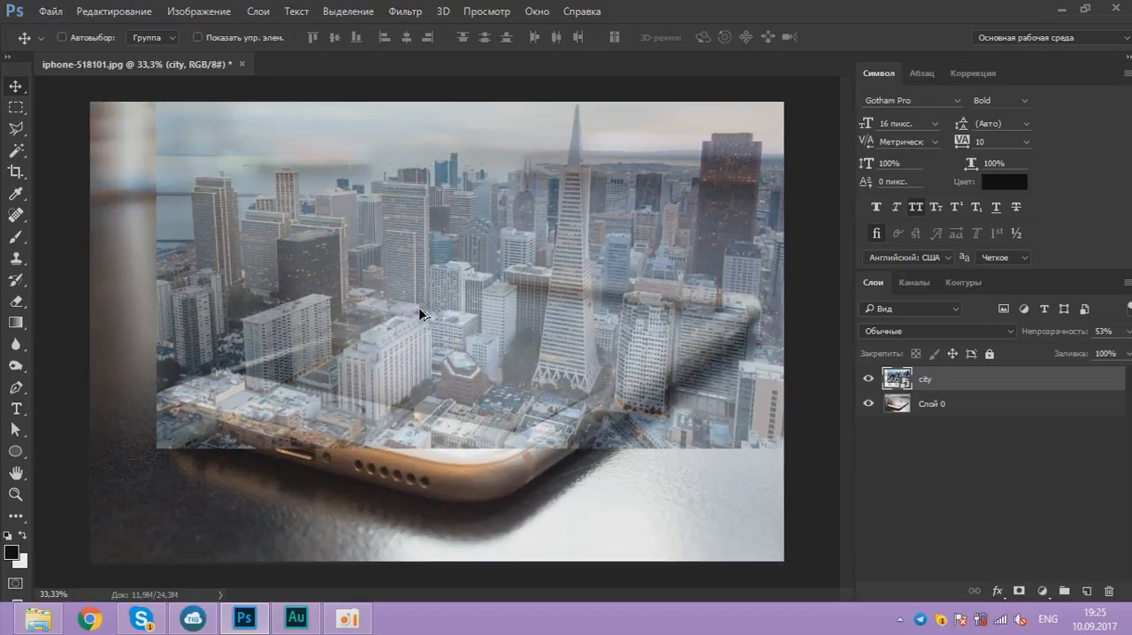
{"action": "scroll", "coordinate": [418, 309], "scroll_direction": "down", "scroll_amount": 1}
{"action": "scroll", "coordinate": [418, 313], "scroll_direction": "down", "scroll_amount": 1}
{"action": "scroll", "coordinate": [418, 313], "scroll_direction": "up", "scroll_amount": 1}
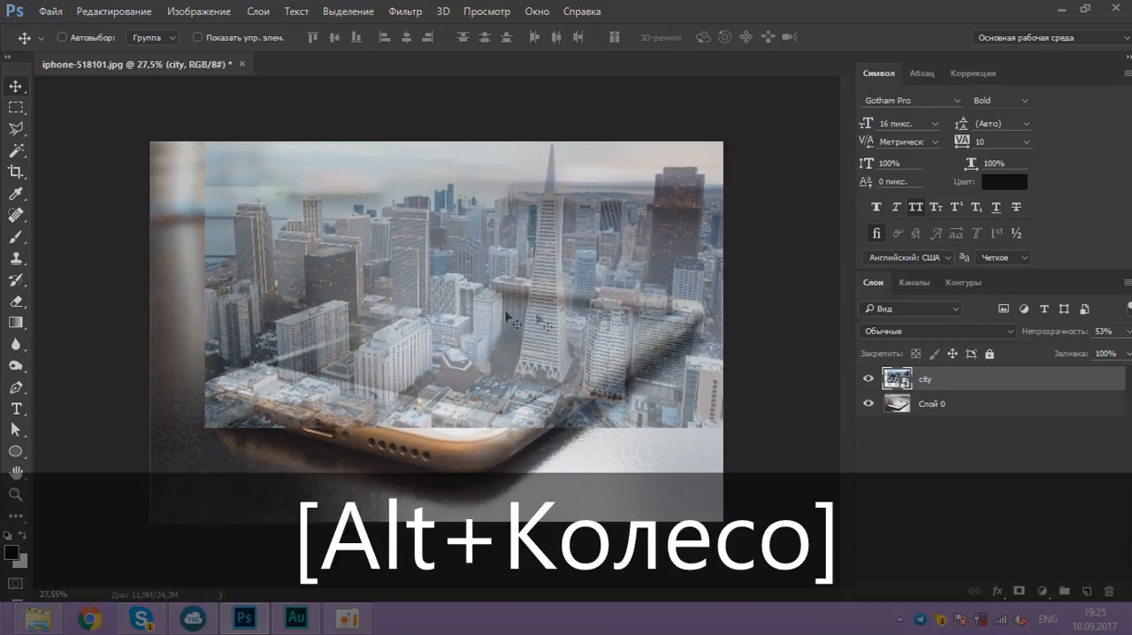
{"action": "key", "text": "ctrl+t"}
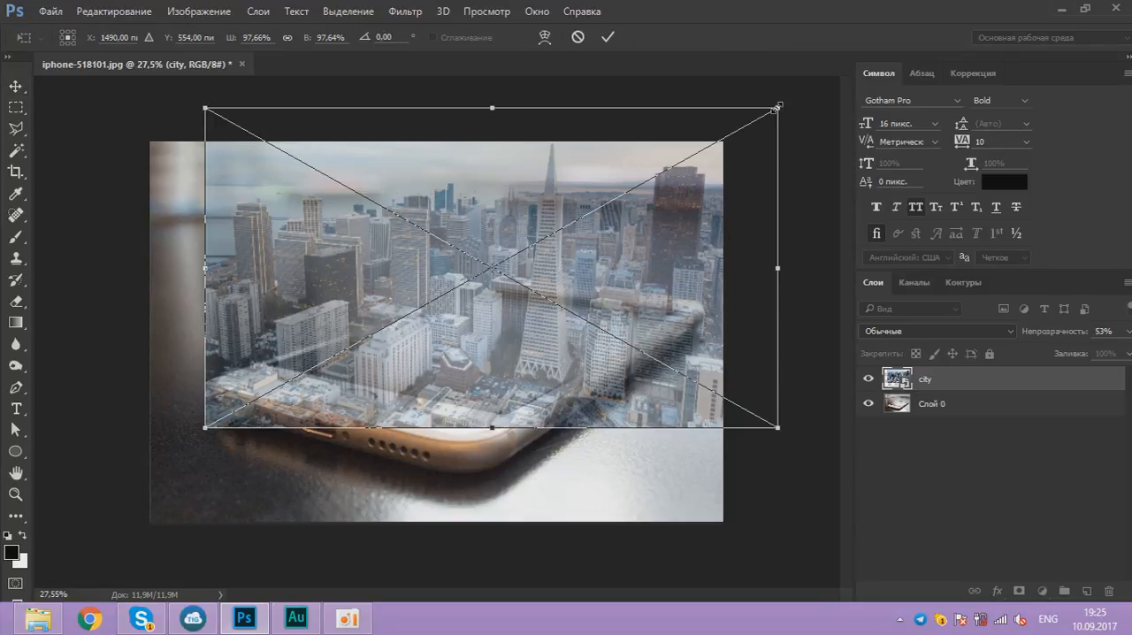
{"action": "left_click_drag", "start_coordinate": [777, 107], "coordinate": [725, 176]}
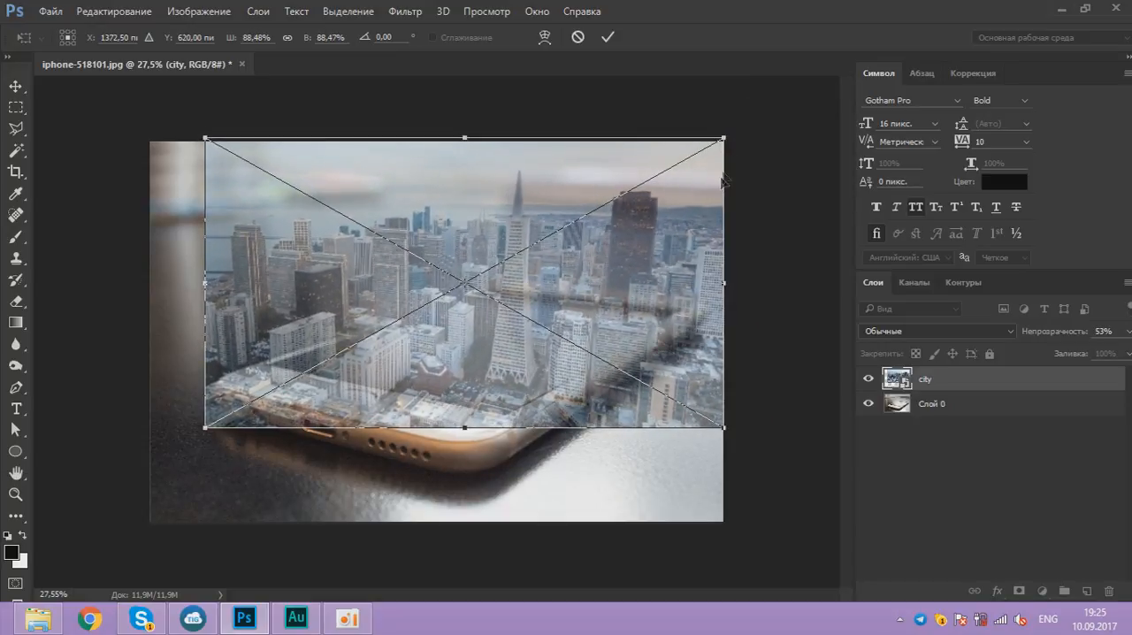
{"action": "left_click_drag", "start_coordinate": [630, 262], "coordinate": [635, 265]}
{"action": "left_click_drag", "start_coordinate": [728, 139], "coordinate": [717, 146]}
{"action": "left_click_drag", "start_coordinate": [652, 287], "coordinate": [670, 279]}
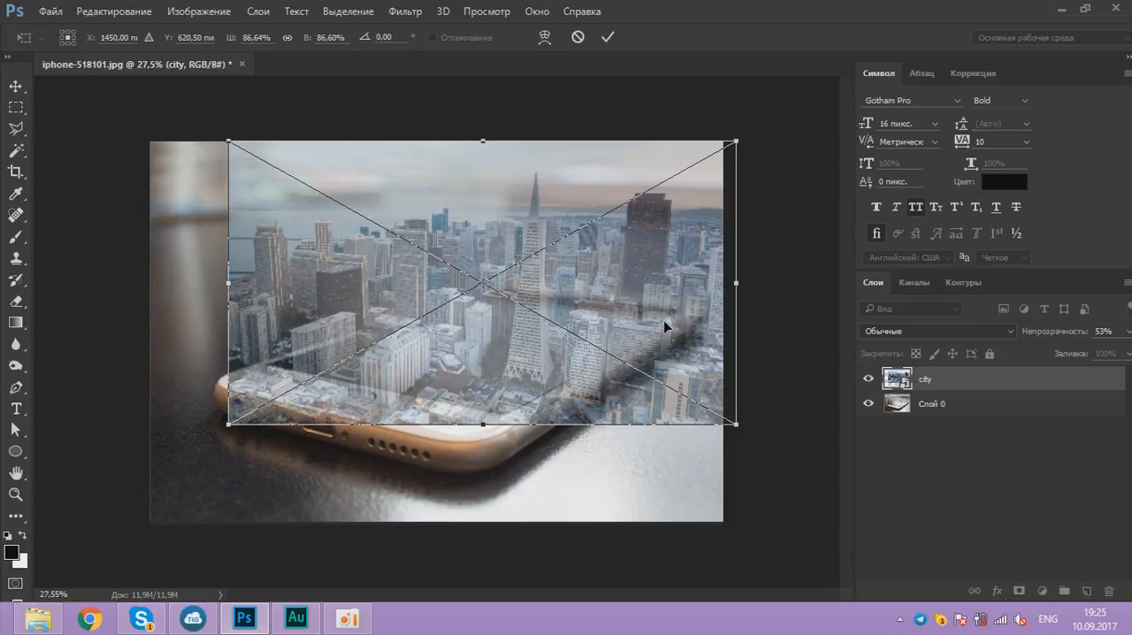
{"action": "left_click", "coordinate": [608, 37]}
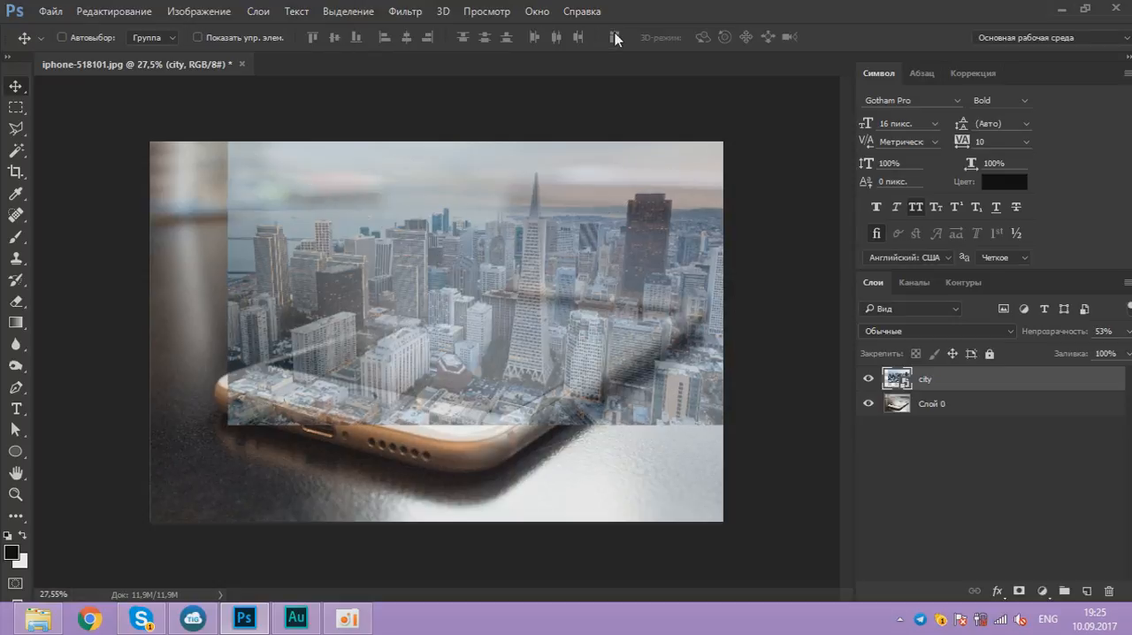
Step: Restore the city layer's opacity to 100%
{"action": "left_click", "coordinate": [1128, 331]}
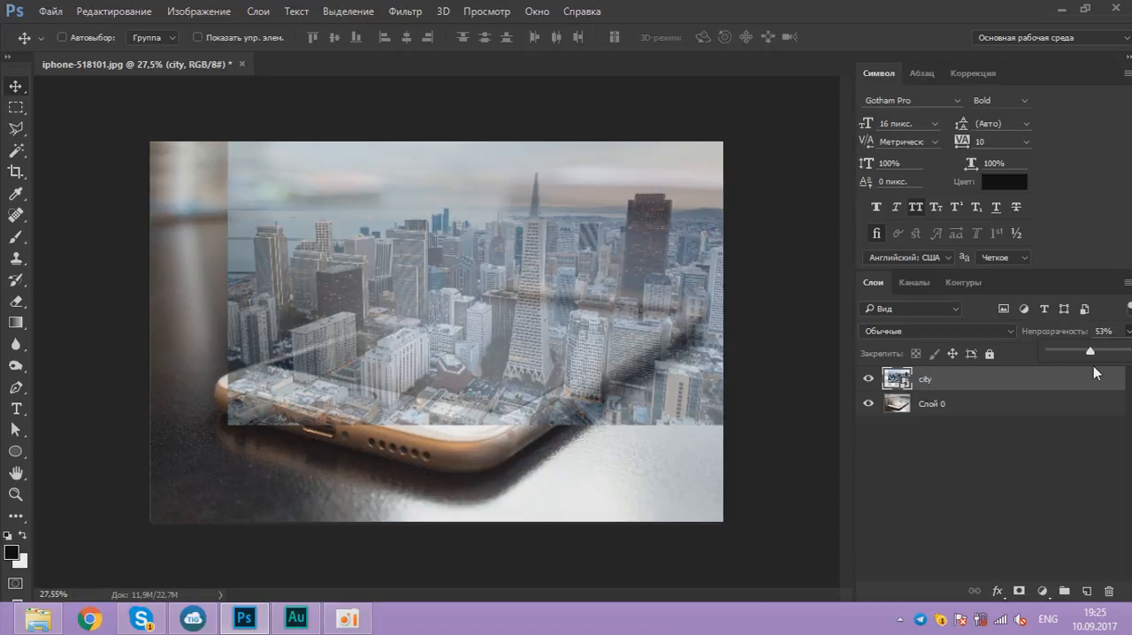
{"action": "left_click_drag", "start_coordinate": [1096, 353], "coordinate": [1130, 351]}
{"action": "left_click", "coordinate": [1031, 377]}
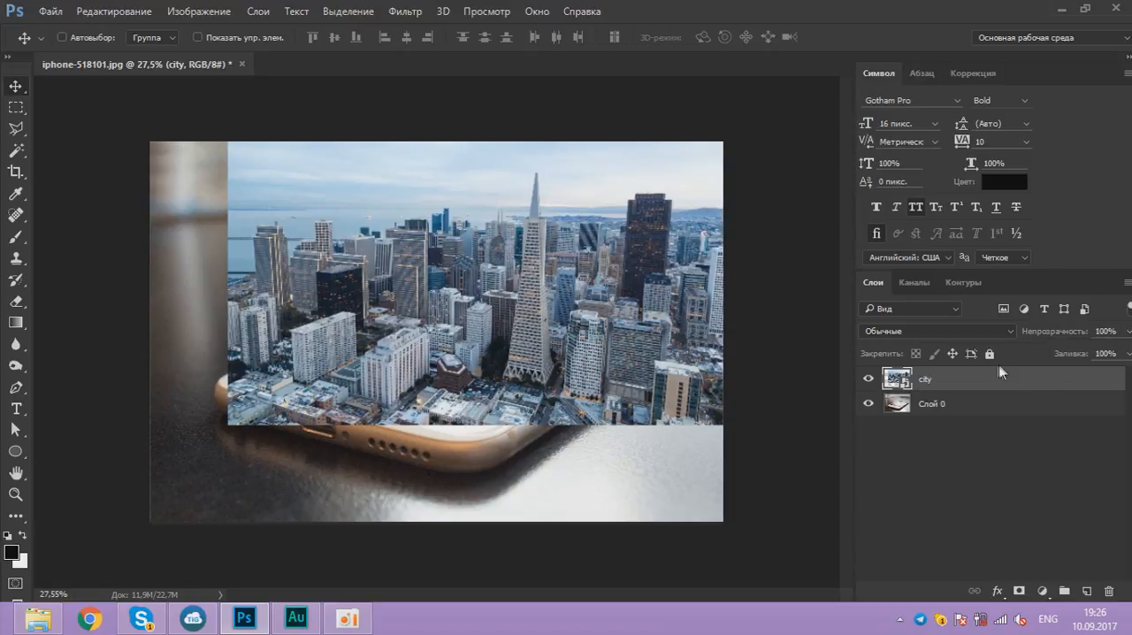
Step: Duplicate the city layer and hide the original beneath the copy
{"action": "left_click_drag", "start_coordinate": [980, 375], "coordinate": [1084, 591]}
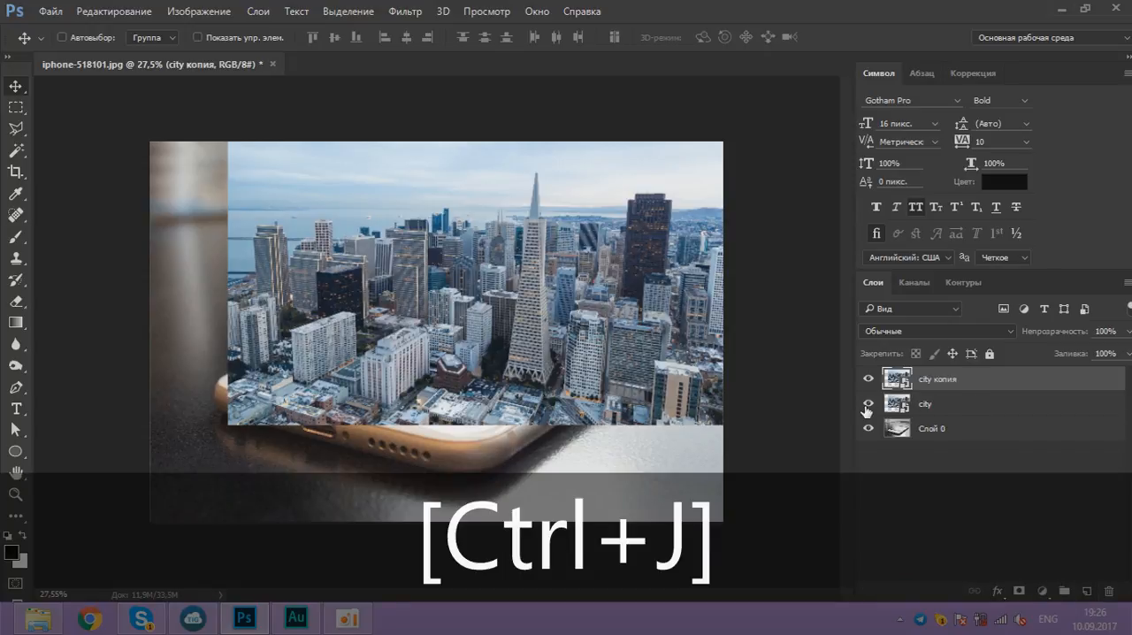
{"action": "left_click", "coordinate": [868, 405]}
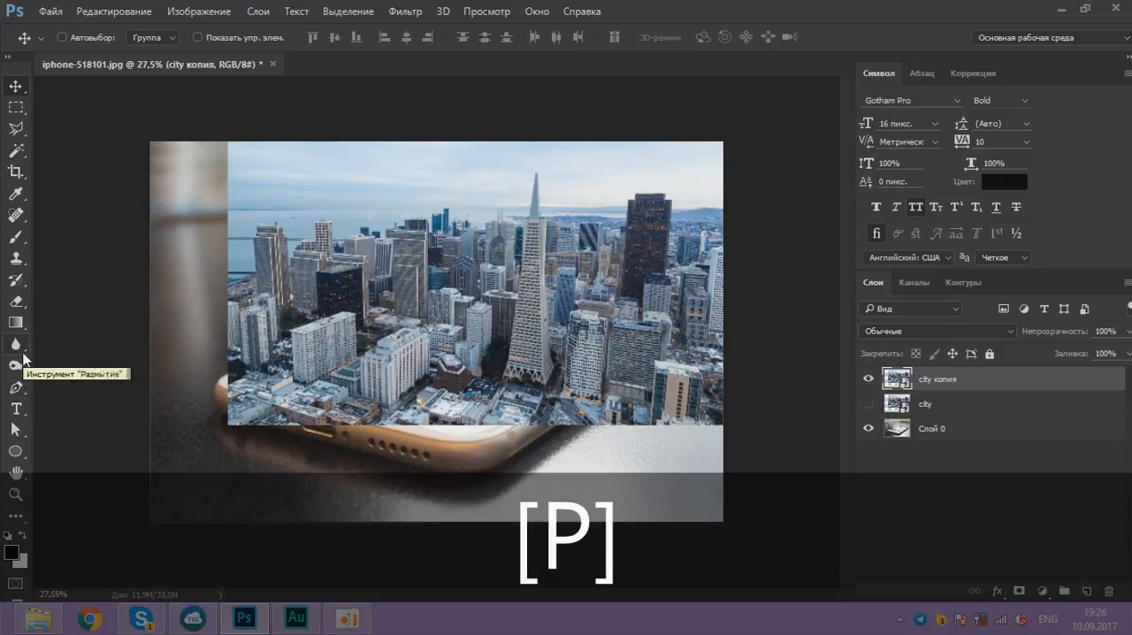
Step: Begin a Pen tool path on the city copy along the white apartment block's left edge, from base to roof corner
{"action": "left_click", "coordinate": [13, 132]}
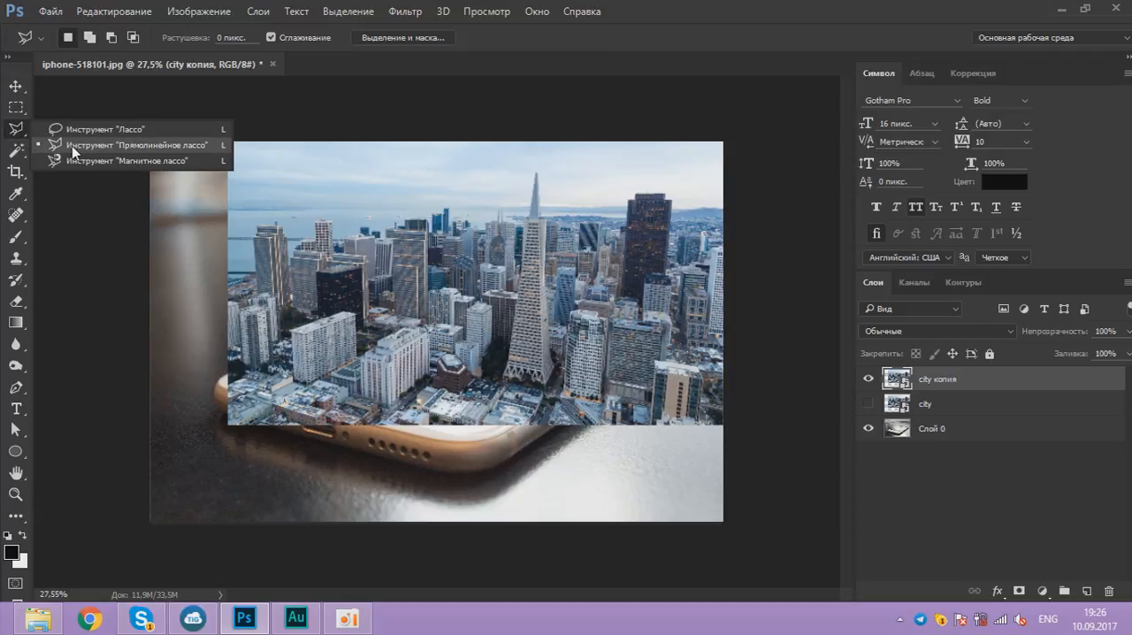
{"action": "left_click", "coordinate": [16, 387]}
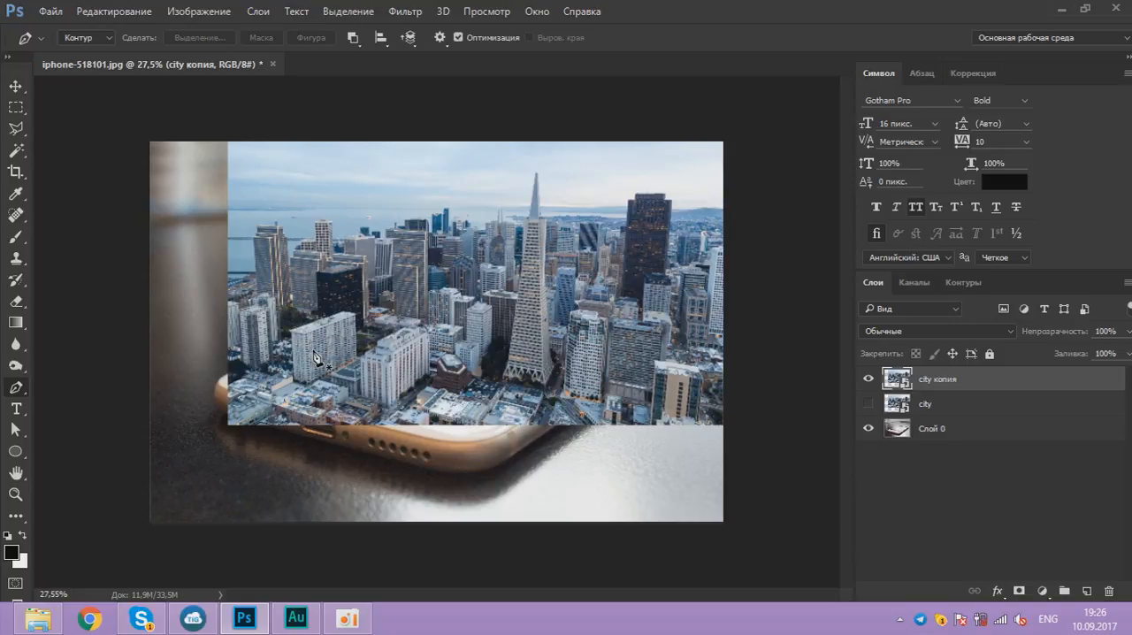
{"action": "scroll", "coordinate": [318, 356], "scroll_direction": "up", "scroll_amount": 3}
{"action": "scroll", "coordinate": [317, 356], "scroll_direction": "up", "scroll_amount": 6}
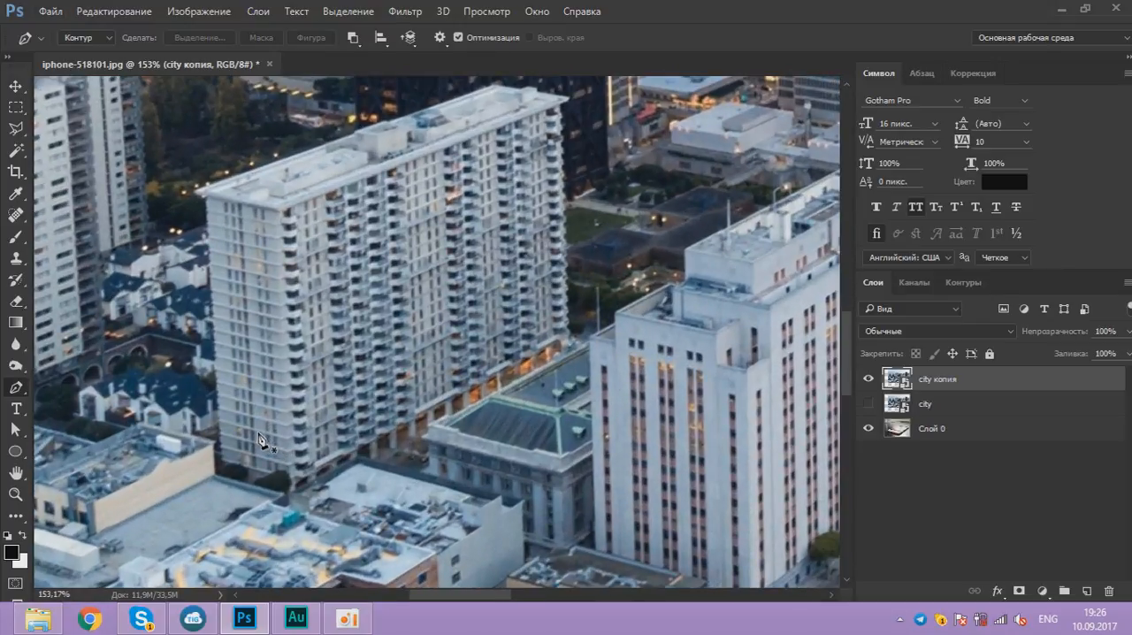
{"action": "scroll", "coordinate": [206, 453], "scroll_direction": "up", "scroll_amount": 2}
{"action": "left_click", "coordinate": [232, 478]}
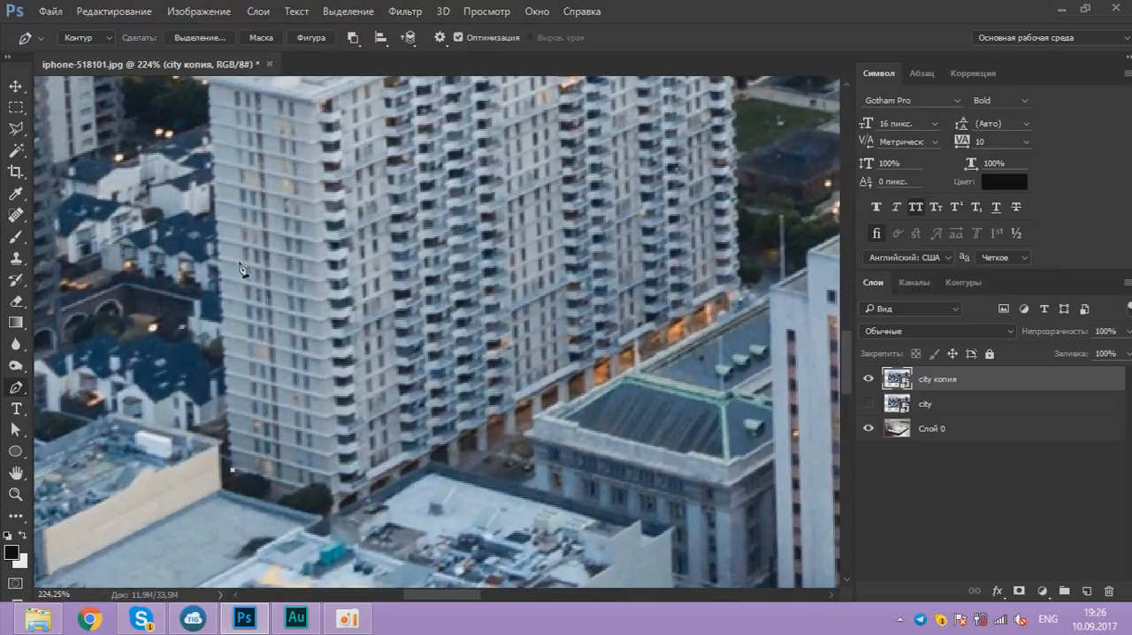
{"action": "scroll", "coordinate": [239, 252], "scroll_direction": "up", "scroll_amount": 1}
{"action": "left_click", "coordinate": [208, 149]}
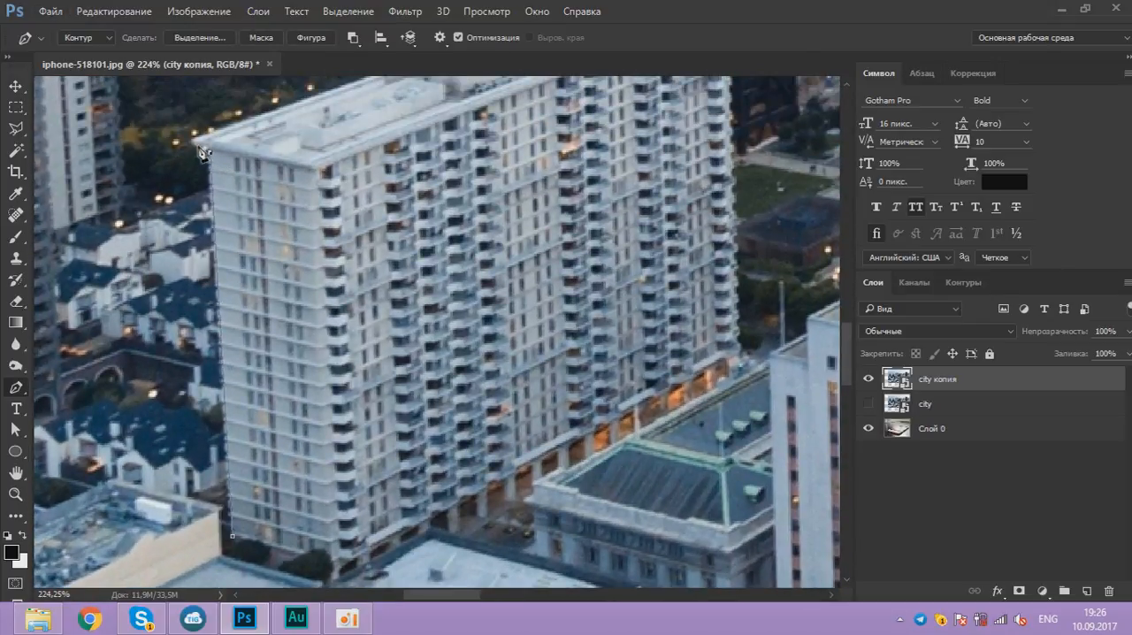
Step: Continue the path along the white block's roof, up the black tower and over the light-edged building behind it
{"action": "scroll", "coordinate": [195, 150], "scroll_direction": "down", "scroll_amount": 3}
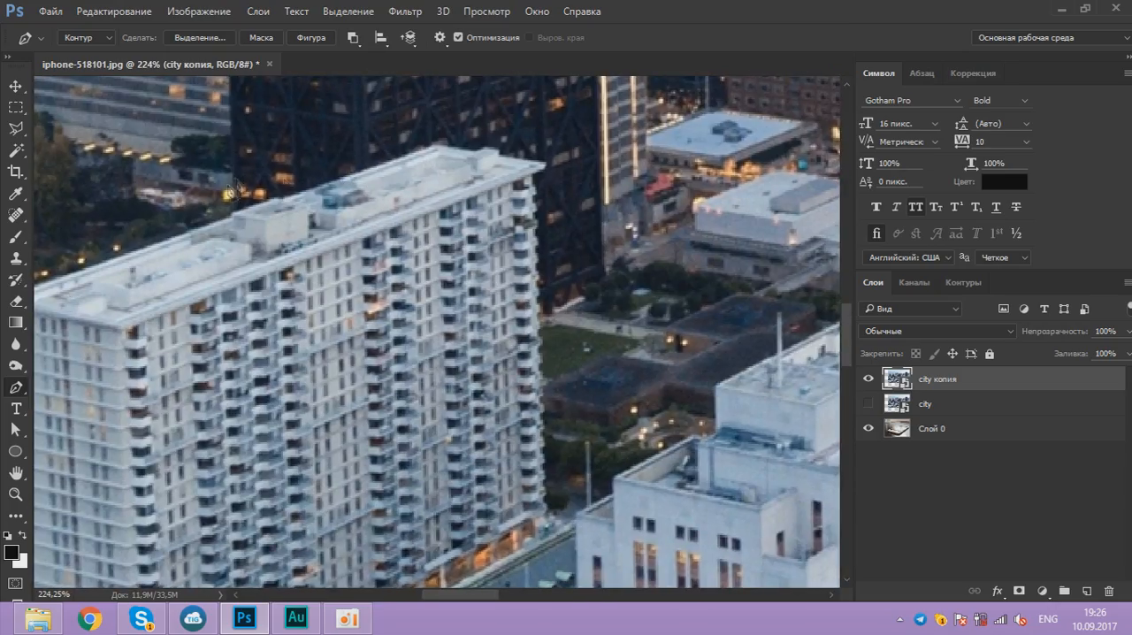
{"action": "scroll", "coordinate": [305, 245], "scroll_direction": "down", "scroll_amount": 2}
{"action": "scroll", "coordinate": [305, 245], "scroll_direction": "down", "scroll_amount": 3}
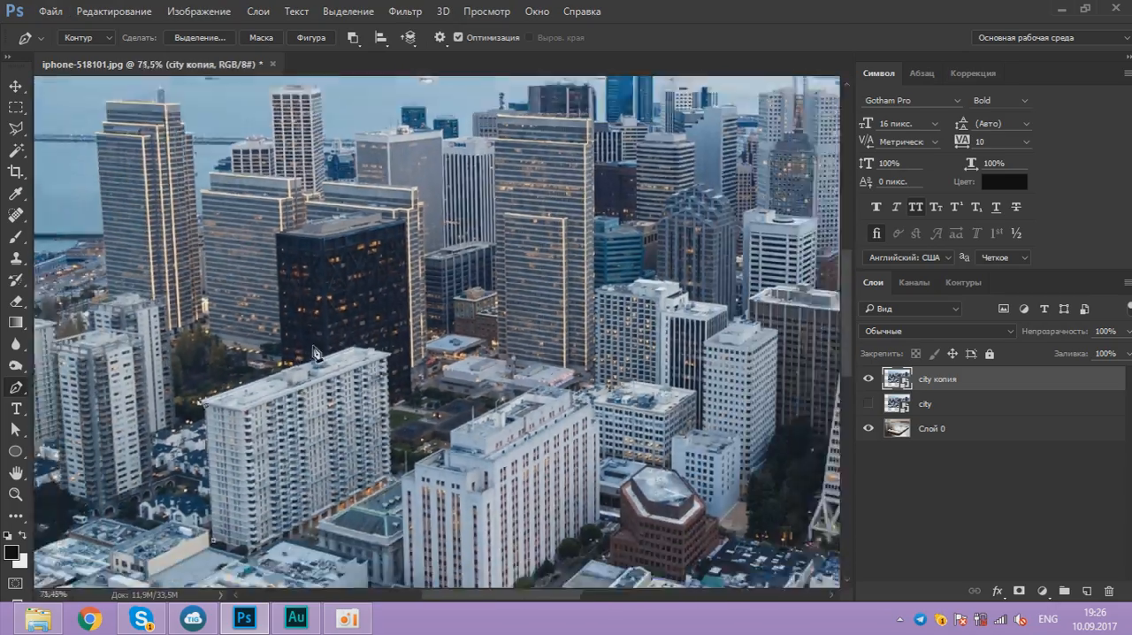
{"action": "scroll", "coordinate": [283, 367], "scroll_direction": "up", "scroll_amount": 5}
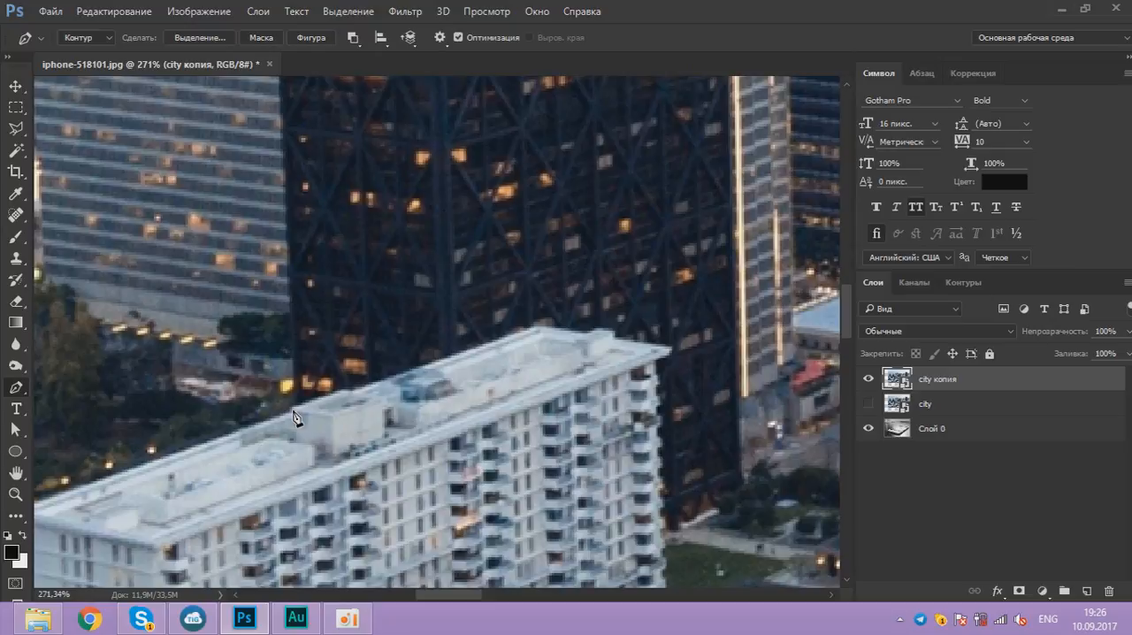
{"action": "scroll", "coordinate": [306, 296], "scroll_direction": "up", "scroll_amount": 5}
{"action": "left_click", "coordinate": [274, 181]}
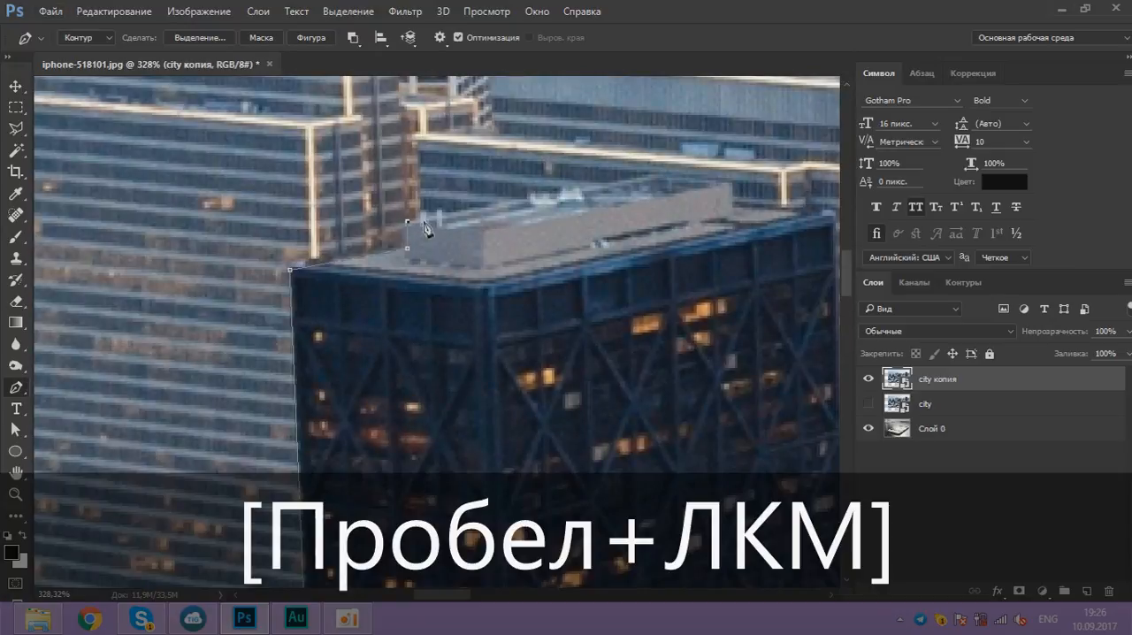
{"action": "left_click_drag", "start_coordinate": [426, 152], "coordinate": [332, 353]}
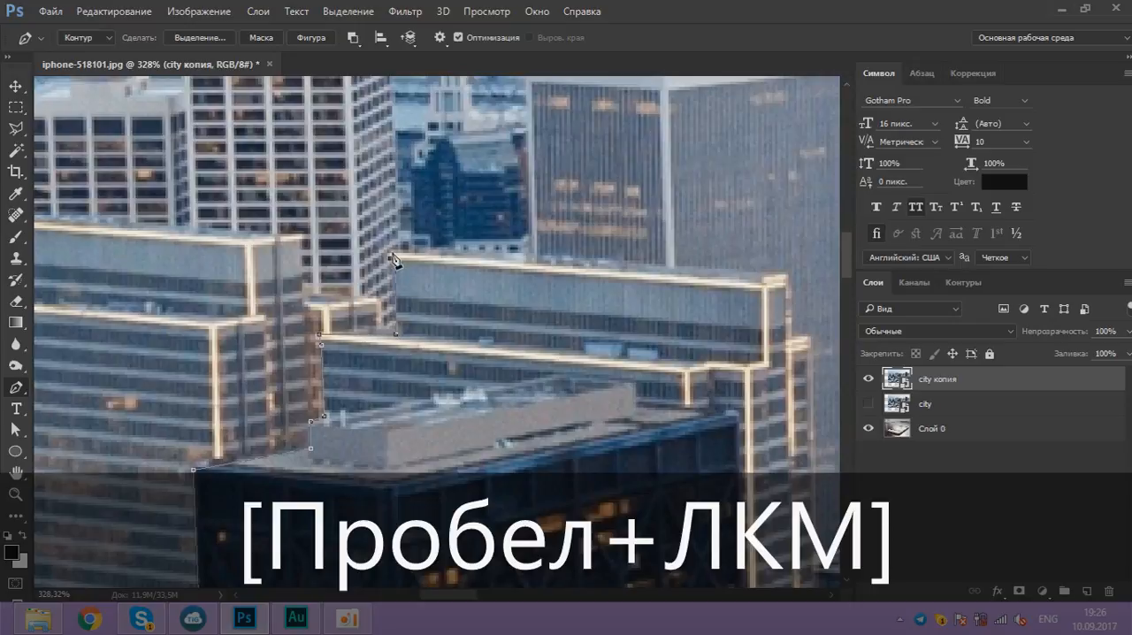
{"action": "left_click_drag", "start_coordinate": [530, 274], "coordinate": [349, 504]}
Step: Extend the path up the tall grey tower's left edge and along its roofline with the rooftop structure
{"action": "left_click", "coordinate": [343, 488]}
{"action": "left_click", "coordinate": [343, 274]}
{"action": "left_click", "coordinate": [486, 262]}
{"action": "left_click", "coordinate": [493, 240]}
{"action": "left_click", "coordinate": [535, 239]}
Step: Trace the path around the tops of the two dark blue towers behind the grey tower
{"action": "left_click", "coordinate": [534, 168]}
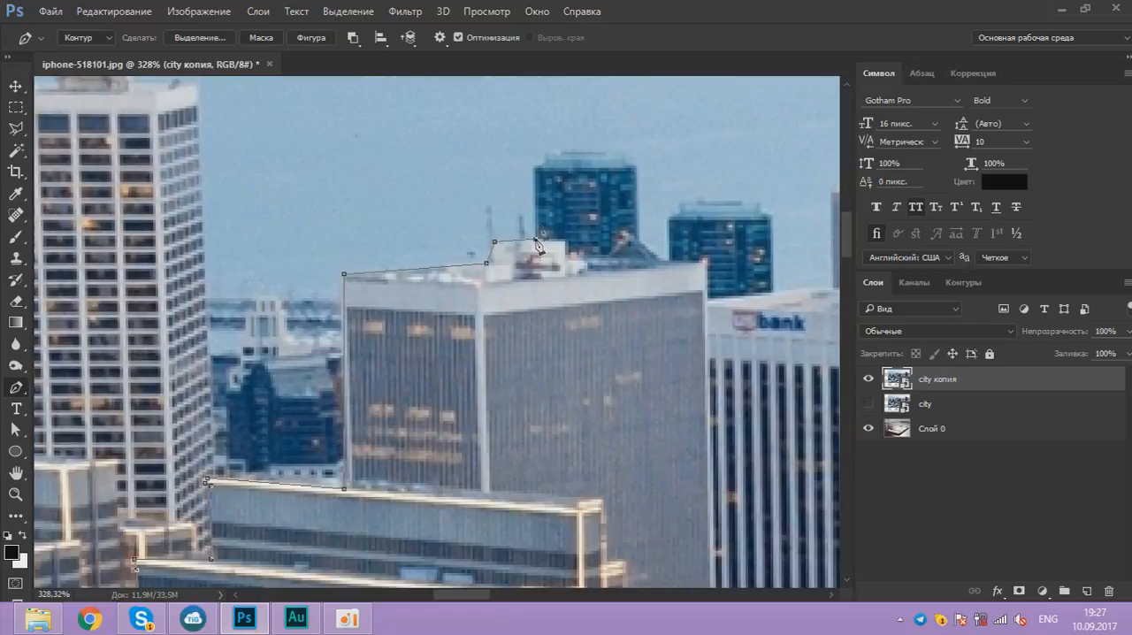
{"action": "left_click", "coordinate": [558, 155]}
{"action": "left_click", "coordinate": [621, 155]}
{"action": "left_click", "coordinate": [637, 242]}
{"action": "left_click", "coordinate": [661, 261]}
{"action": "left_click", "coordinate": [669, 261]}
{"action": "left_click", "coordinate": [670, 217]}
{"action": "left_click", "coordinate": [683, 204]}
{"action": "left_click", "coordinate": [742, 201]}
{"action": "left_click", "coordinate": [768, 217]}
Step: Trace the bank building's roof and continue the path up to the light-edged tower's top corner
{"action": "left_click_drag", "start_coordinate": [771, 291], "coordinate": [483, 271]}
{"action": "left_click", "coordinate": [485, 273]}
{"action": "left_click", "coordinate": [526, 270]}
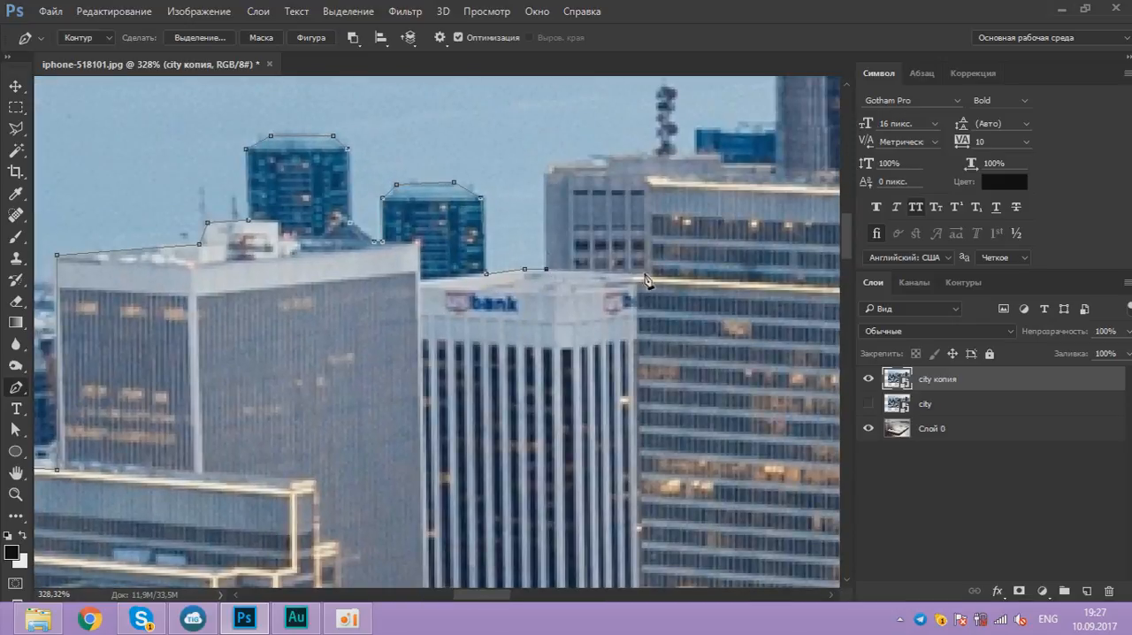
{"action": "left_click", "coordinate": [643, 275]}
{"action": "left_click_drag", "start_coordinate": [645, 275], "coordinate": [369, 288]}
{"action": "left_click", "coordinate": [367, 193]}
Step: Continue the path along the light-edged tower's roof and around the top of the dark building behind it
{"action": "scroll", "coordinate": [449, 261], "scroll_direction": "down", "scroll_amount": 5}
{"action": "scroll", "coordinate": [501, 227], "scroll_direction": "up", "scroll_amount": 4}
{"action": "left_click_drag", "start_coordinate": [501, 226], "coordinate": [478, 305]}
{"action": "left_click", "coordinate": [441, 303]}
{"action": "left_click", "coordinate": [441, 192]}
{"action": "left_click", "coordinate": [585, 188]}
{"action": "left_click", "coordinate": [686, 191]}
Step: Trace the low roof beside the dark building and the outline of the blue tower with the V-shaped top
{"action": "scroll", "coordinate": [678, 341], "scroll_direction": "down", "scroll_amount": 10}
{"action": "scroll", "coordinate": [509, 313], "scroll_direction": "up", "scroll_amount": 9}
{"action": "left_click", "coordinate": [457, 266]}
{"action": "left_click", "coordinate": [501, 264]}
{"action": "left_click_drag", "start_coordinate": [523, 183], "coordinate": [409, 351]}
{"action": "left_click", "coordinate": [386, 249]}
{"action": "left_click", "coordinate": [481, 247]}
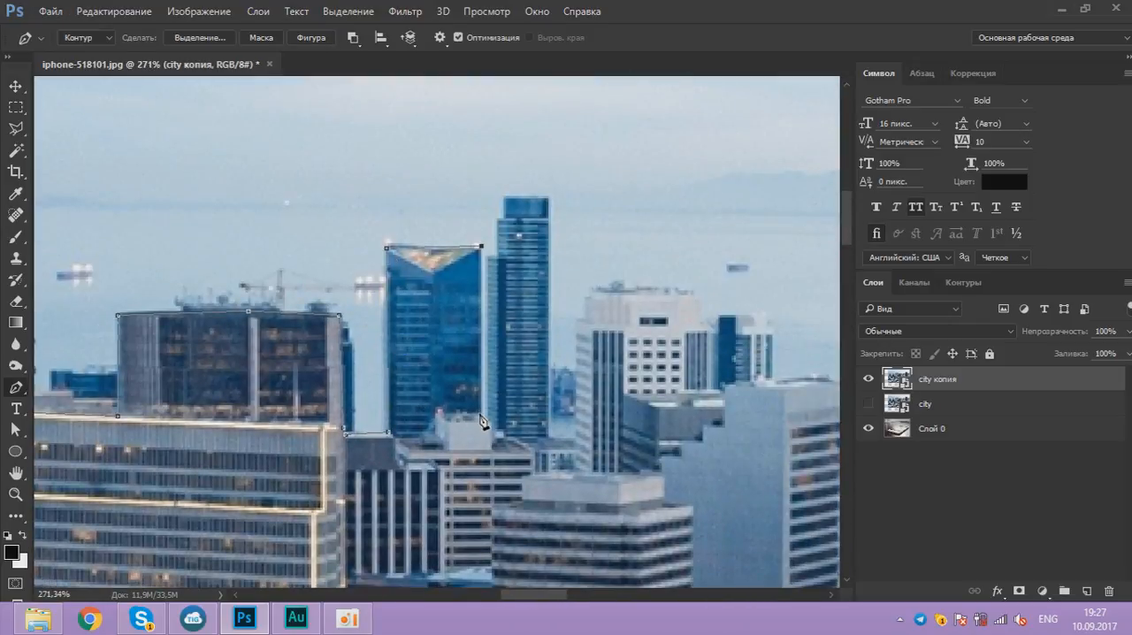
{"action": "left_click", "coordinate": [481, 417]}
{"action": "scroll", "coordinate": [493, 421], "scroll_direction": "up", "scroll_amount": 8}
{"action": "left_click", "coordinate": [474, 416]}
Step: Trace the path around the slim stepped blue tower, down its right edge to the base
{"action": "scroll", "coordinate": [475, 415], "scroll_direction": "down", "scroll_amount": 2}
{"action": "left_click_drag", "start_coordinate": [480, 144], "coordinate": [444, 288]}
{"action": "left_click", "coordinate": [438, 275]}
{"action": "left_click", "coordinate": [452, 211]}
{"action": "left_click", "coordinate": [468, 171]}
{"action": "left_click", "coordinate": [546, 169]}
{"action": "scroll", "coordinate": [561, 304], "scroll_direction": "down", "scroll_amount": 2}
{"action": "key", "text": "ctrl+z"}
{"action": "left_click", "coordinate": [547, 90]}
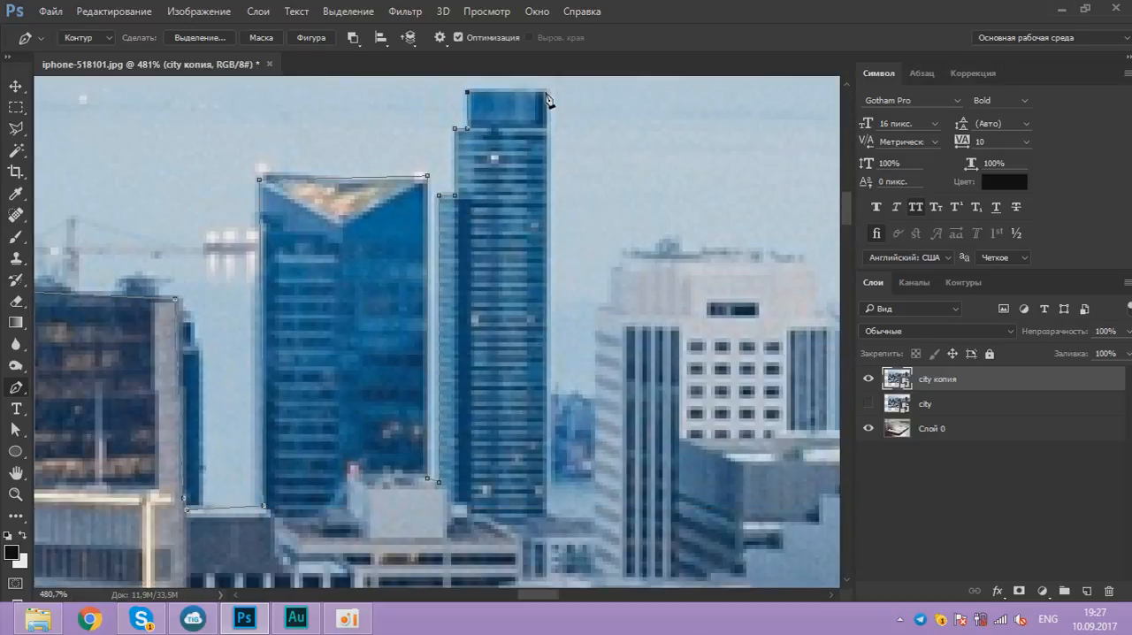
{"action": "scroll", "coordinate": [553, 221], "scroll_direction": "down", "scroll_amount": 3}
{"action": "scroll", "coordinate": [558, 320], "scroll_direction": "down", "scroll_amount": 1}
{"action": "left_click", "coordinate": [425, 397]}
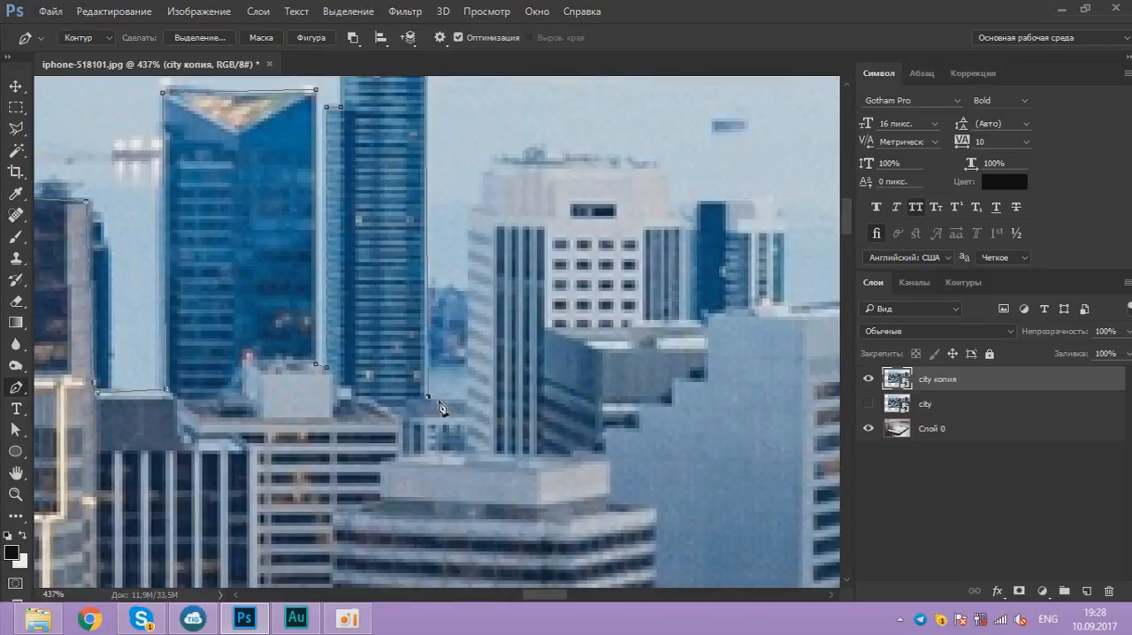
Step: Trace the path up the white building with square windows and across its stepped roof
{"action": "left_click", "coordinate": [472, 208]}
{"action": "left_click", "coordinate": [485, 172]}
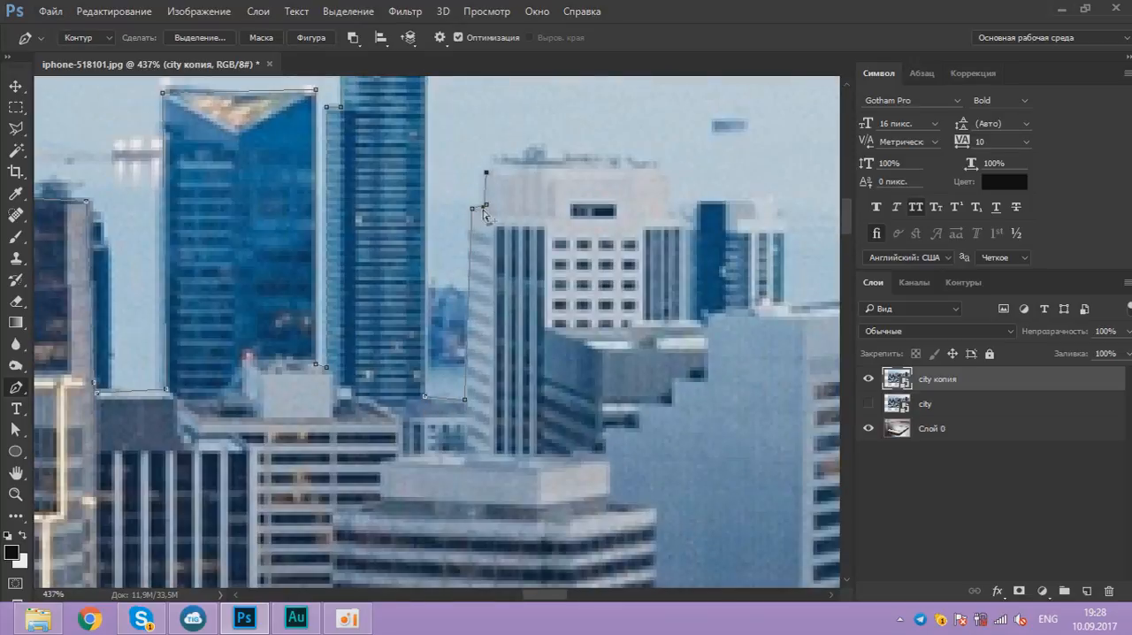
{"action": "left_click", "coordinate": [483, 171]}
{"action": "left_click", "coordinate": [491, 172]}
{"action": "left_click", "coordinate": [652, 169]}
{"action": "left_click", "coordinate": [668, 180]}
{"action": "left_click", "coordinate": [667, 216]}
Step: Extend the path around the narrow dark blue building and its neighbour onto the blue-grey tower's roof
{"action": "scroll", "coordinate": [668, 215], "scroll_direction": "up", "scroll_amount": 2}
{"action": "left_click", "coordinate": [489, 209]}
{"action": "left_click", "coordinate": [496, 177]}
{"action": "left_click", "coordinate": [539, 176]}
{"action": "left_click", "coordinate": [540, 218]}
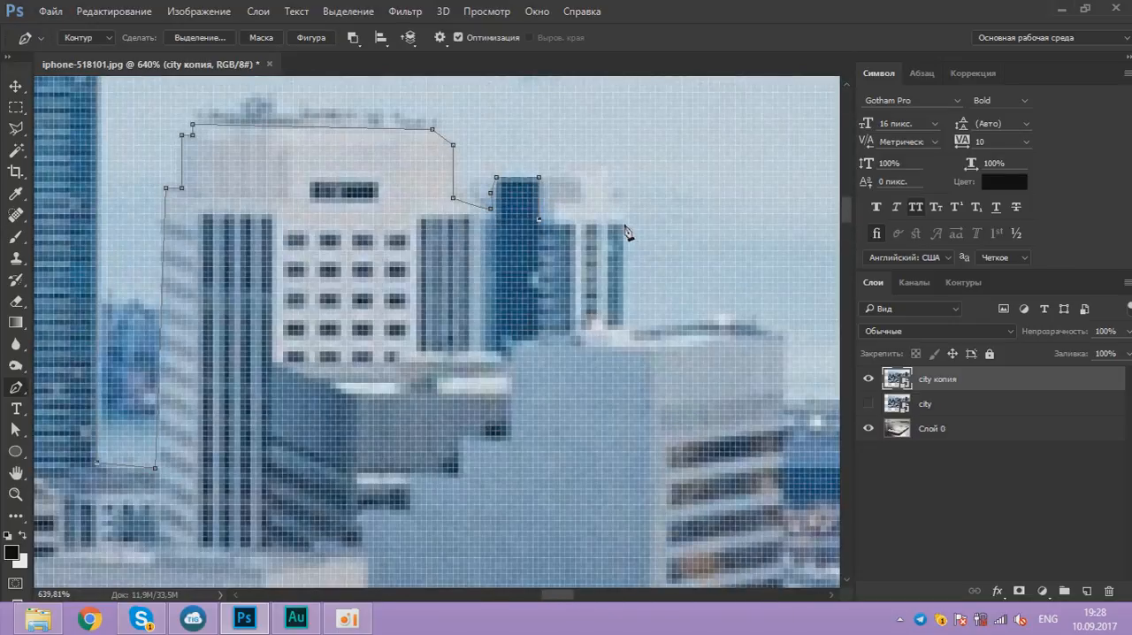
{"action": "left_click", "coordinate": [624, 222]}
{"action": "left_click", "coordinate": [623, 326]}
{"action": "left_click", "coordinate": [726, 316]}
Step: Trace the path down the blue-grey tower's right edge and onto the small dark building at its base
{"action": "scroll", "coordinate": [726, 316], "scroll_direction": "down", "scroll_amount": 14}
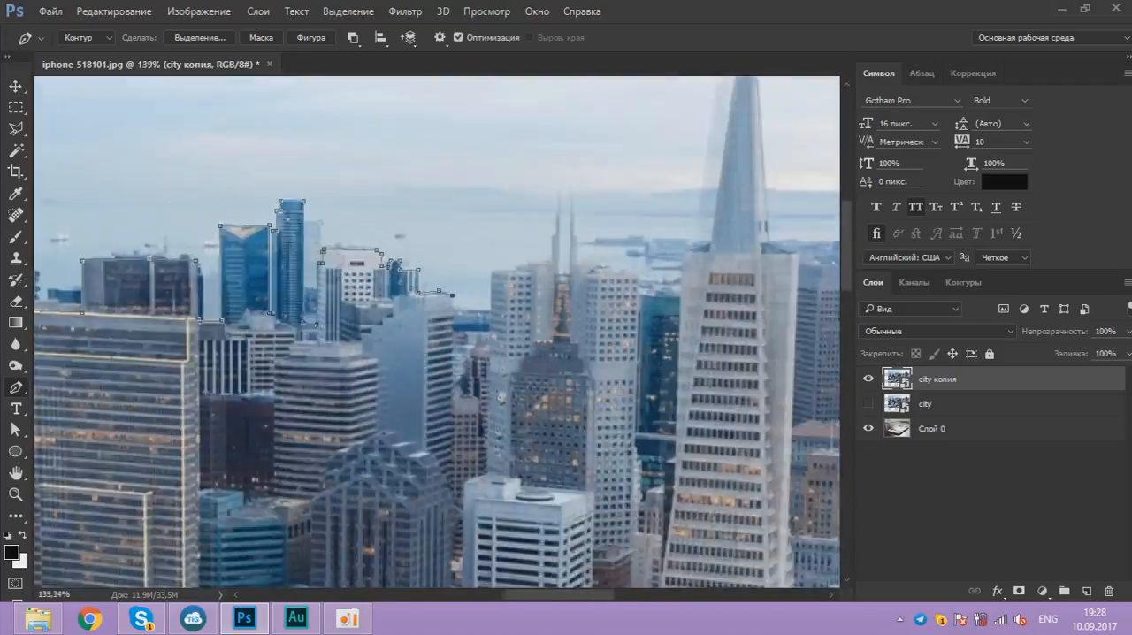
{"action": "scroll", "coordinate": [427, 427], "scroll_direction": "up", "scroll_amount": 12}
{"action": "left_click", "coordinate": [420, 406]}
{"action": "left_click", "coordinate": [452, 411]}
{"action": "left_click", "coordinate": [453, 350]}
{"action": "left_click", "coordinate": [464, 348]}
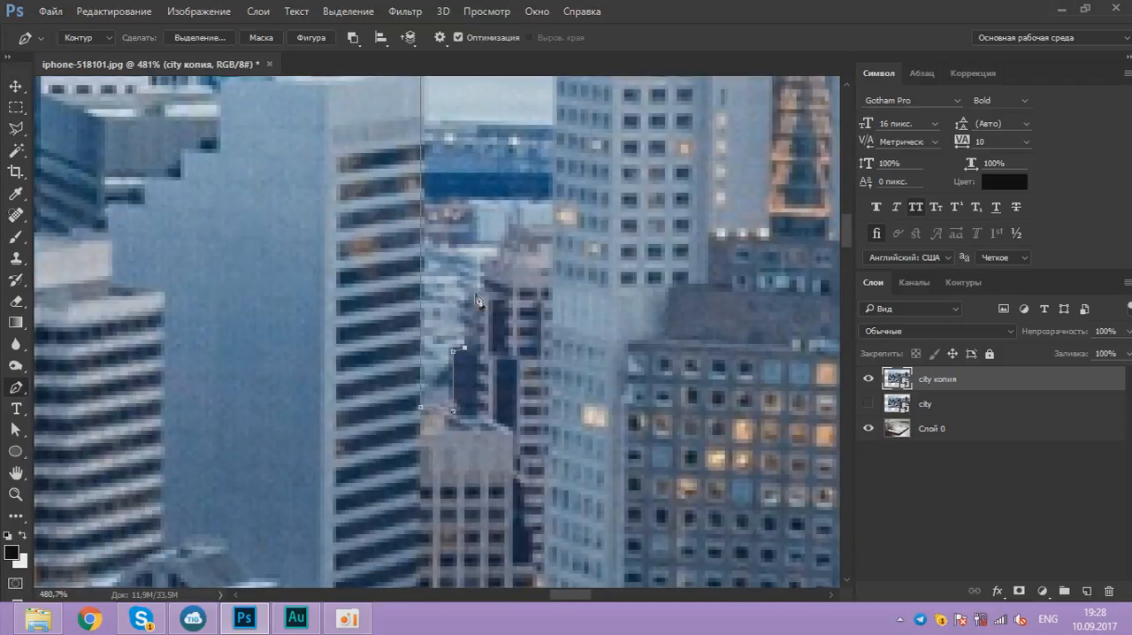
Step: Trace the path over the low building in the gap, up the white twin-spired tower's left edge and across its stepped roof
{"action": "left_click", "coordinate": [548, 228]}
{"action": "left_click_drag", "start_coordinate": [548, 228], "coordinate": [433, 493]}
{"action": "left_click", "coordinate": [442, 255]}
{"action": "left_click", "coordinate": [527, 251]}
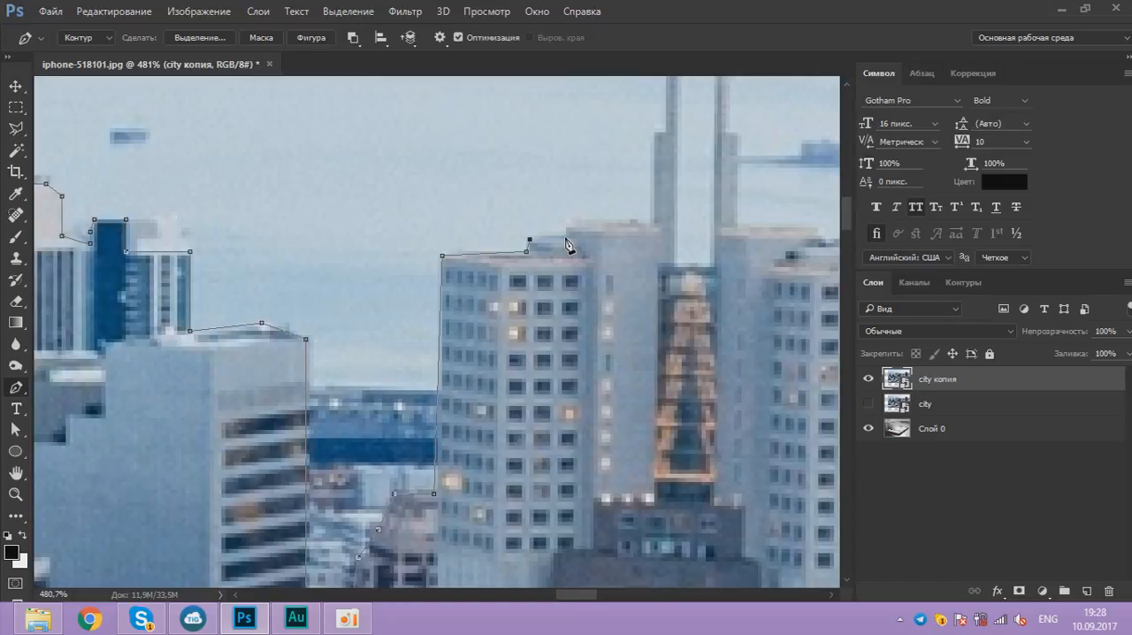
{"action": "left_click", "coordinate": [566, 236]}
{"action": "left_click", "coordinate": [574, 223]}
{"action": "left_click", "coordinate": [650, 222]}
Step: Trace the stepped left spire up to its tip, back down its inner edge and across the base between the spires
{"action": "left_click_drag", "start_coordinate": [650, 223], "coordinate": [440, 320]}
{"action": "left_click", "coordinate": [448, 232]}
{"action": "left_click", "coordinate": [456, 228]}
{"action": "left_click", "coordinate": [456, 152]}
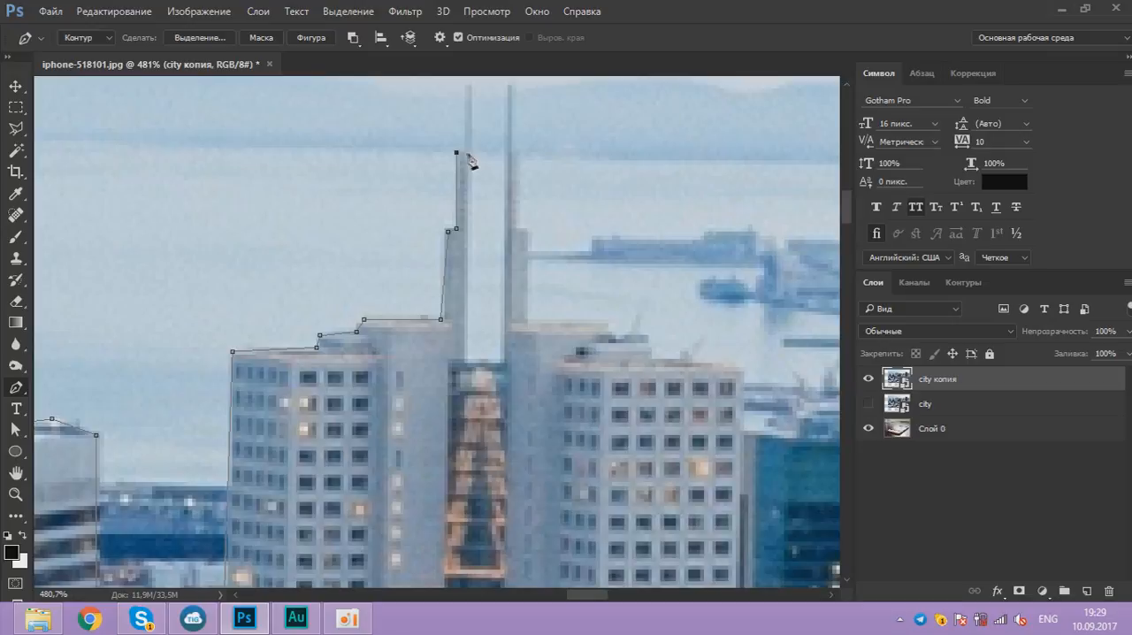
{"action": "left_click", "coordinate": [466, 153]}
{"action": "left_click_drag", "start_coordinate": [467, 156], "coordinate": [469, 256]}
{"action": "scroll", "coordinate": [469, 256], "scroll_direction": "up", "scroll_amount": 3}
{"action": "left_click", "coordinate": [465, 165]}
{"action": "left_click", "coordinate": [472, 160]}
{"action": "scroll", "coordinate": [473, 296], "scroll_direction": "down", "scroll_amount": 2}
{"action": "left_click", "coordinate": [466, 488]}
{"action": "left_click", "coordinate": [510, 489]}
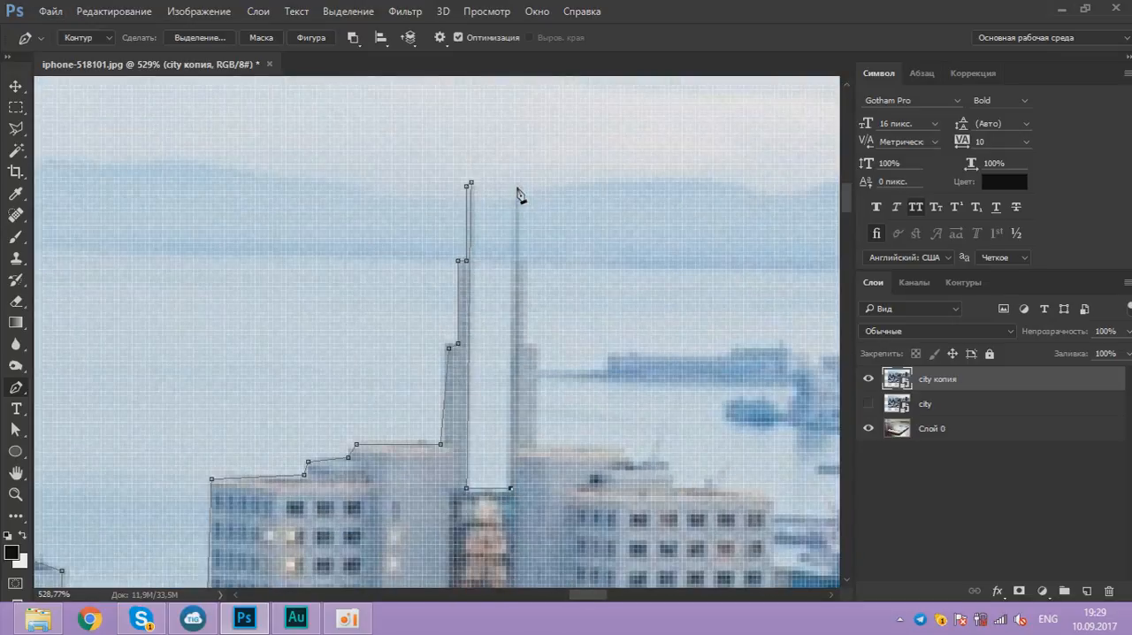
Step: Trace the right spire from its tip down the stepped outer edge to the roof
{"action": "left_click", "coordinate": [517, 187]}
{"action": "scroll", "coordinate": [521, 191], "scroll_direction": "up", "scroll_amount": 1}
{"action": "left_click", "coordinate": [519, 283]}
{"action": "left_click", "coordinate": [530, 387]}
{"action": "left_click", "coordinate": [543, 525]}
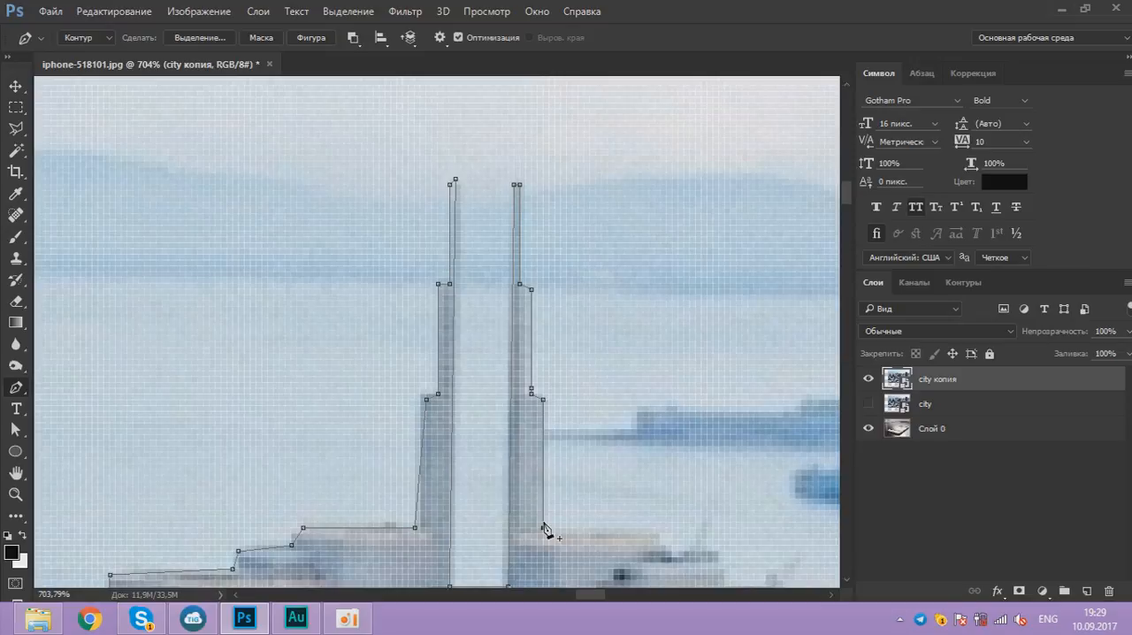
Step: Trace the path across the stepped roof of the white building beside the right spire
{"action": "left_click_drag", "start_coordinate": [661, 562], "coordinate": [488, 442]}
{"action": "scroll", "coordinate": [488, 442], "scroll_direction": "up", "scroll_amount": 3}
{"action": "left_click", "coordinate": [481, 405]}
{"action": "left_click", "coordinate": [495, 434]}
{"action": "left_click", "coordinate": [565, 443]}
{"action": "left_click", "coordinate": [572, 475]}
{"action": "scroll", "coordinate": [575, 477], "scroll_direction": "down", "scroll_amount": 7}
{"action": "left_click_drag", "start_coordinate": [663, 489], "coordinate": [516, 425]}
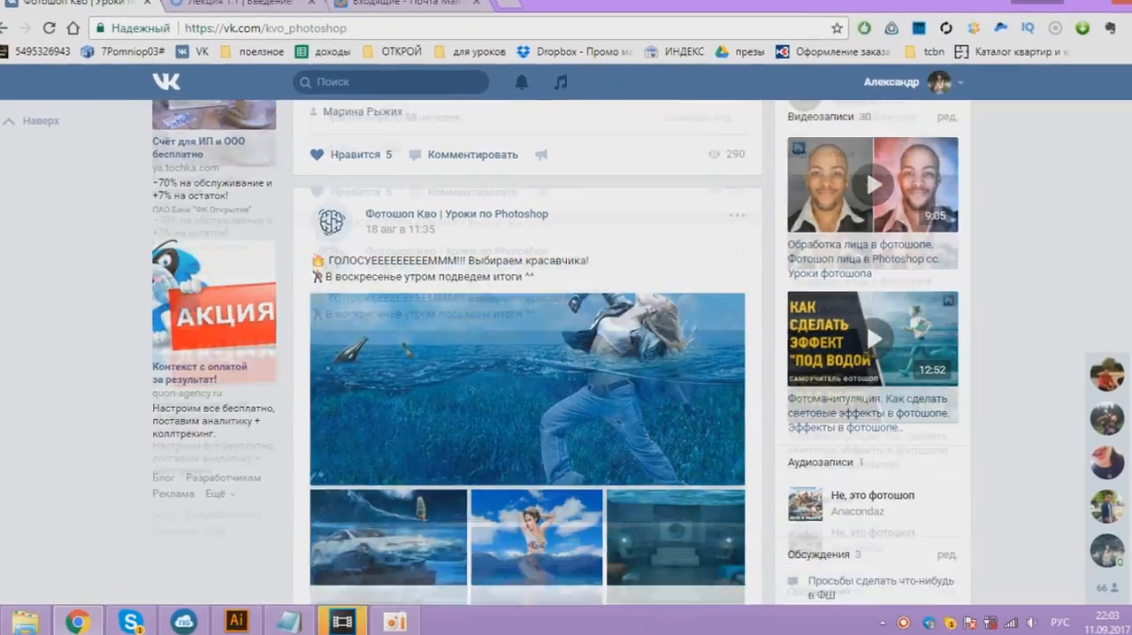
{"action": "scroll", "coordinate": [566, 353], "scroll_direction": "down", "scroll_amount": 3}
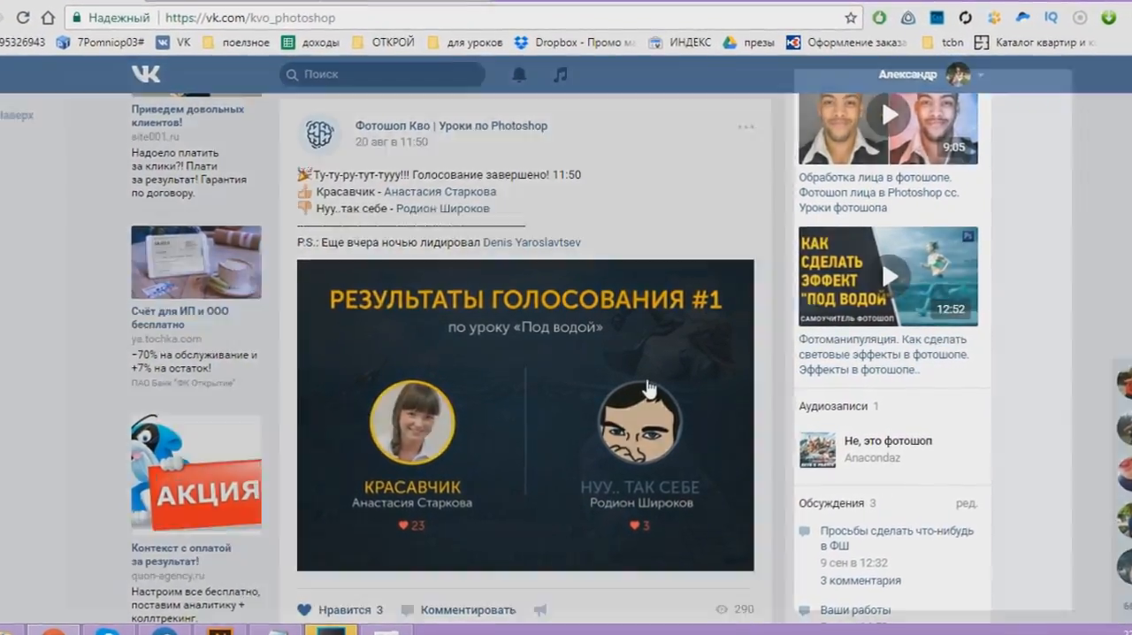
Step: Trace the path around the tall dark tower, down its right edge and around the dark roof of the building below
{"action": "left_click", "coordinate": [705, 412]}
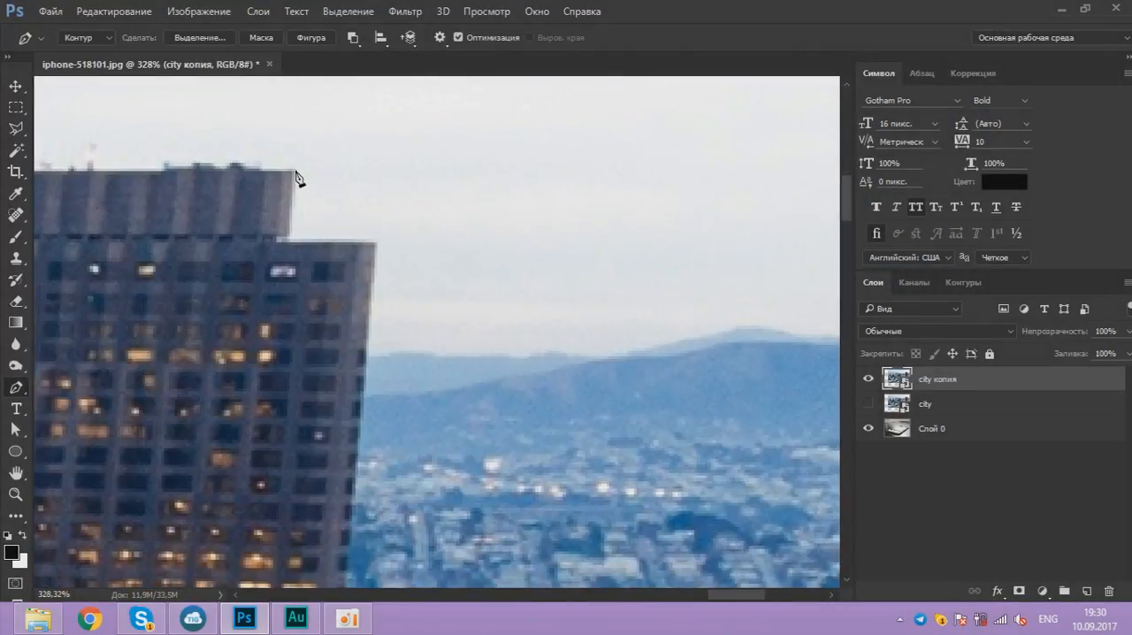
{"action": "left_click", "coordinate": [290, 241]}
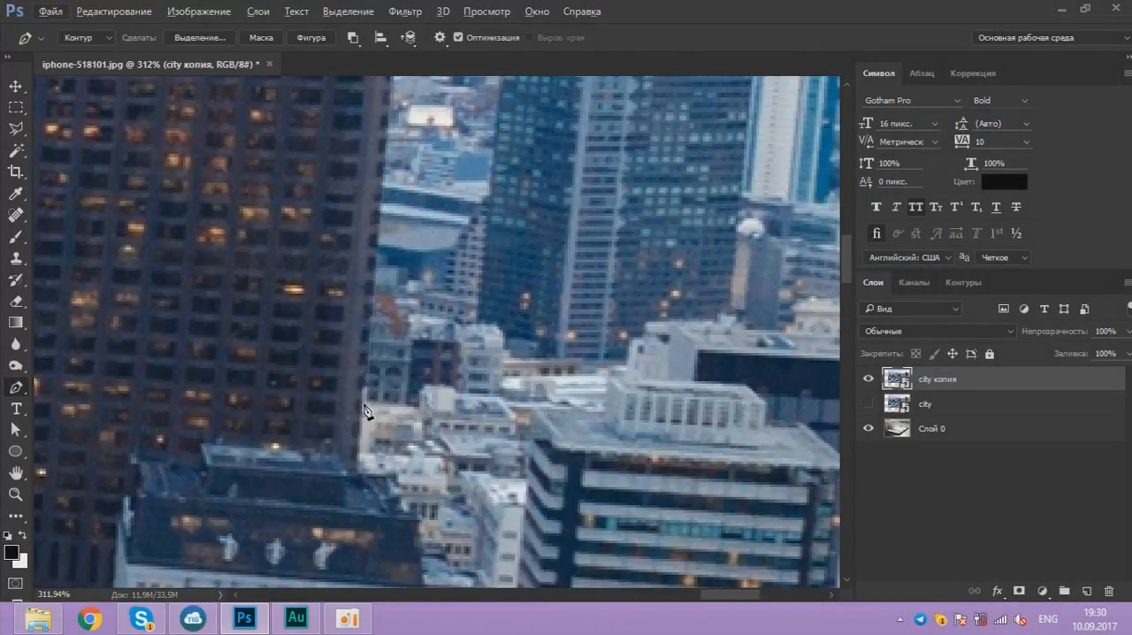
{"action": "left_click", "coordinate": [421, 402]}
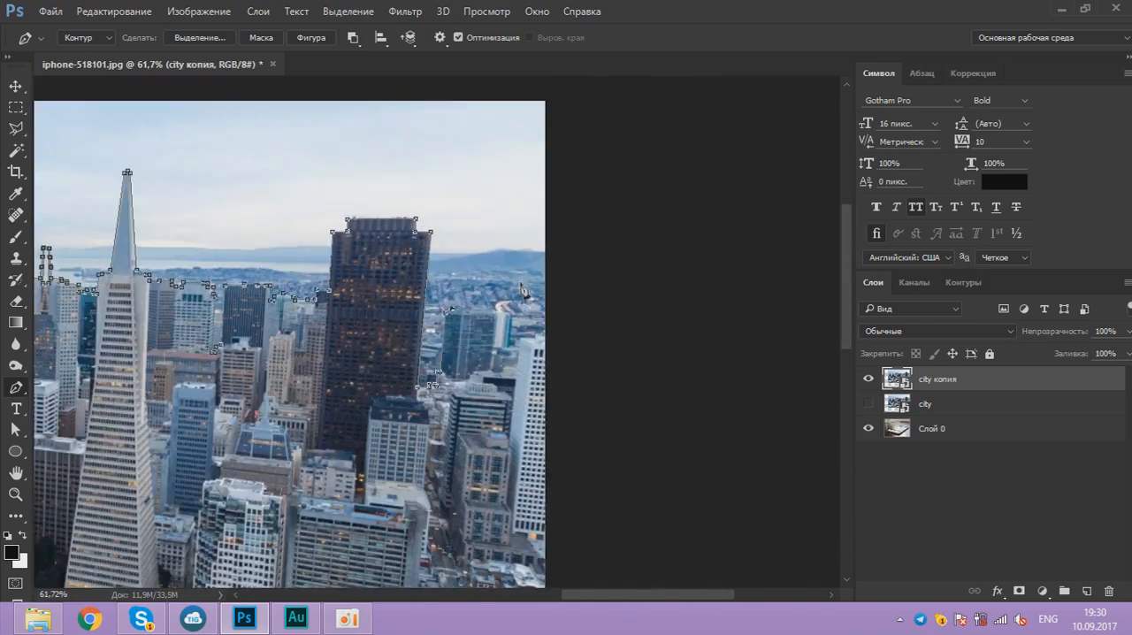
{"action": "scroll", "coordinate": [454, 386], "scroll_direction": "up", "scroll_amount": 6}
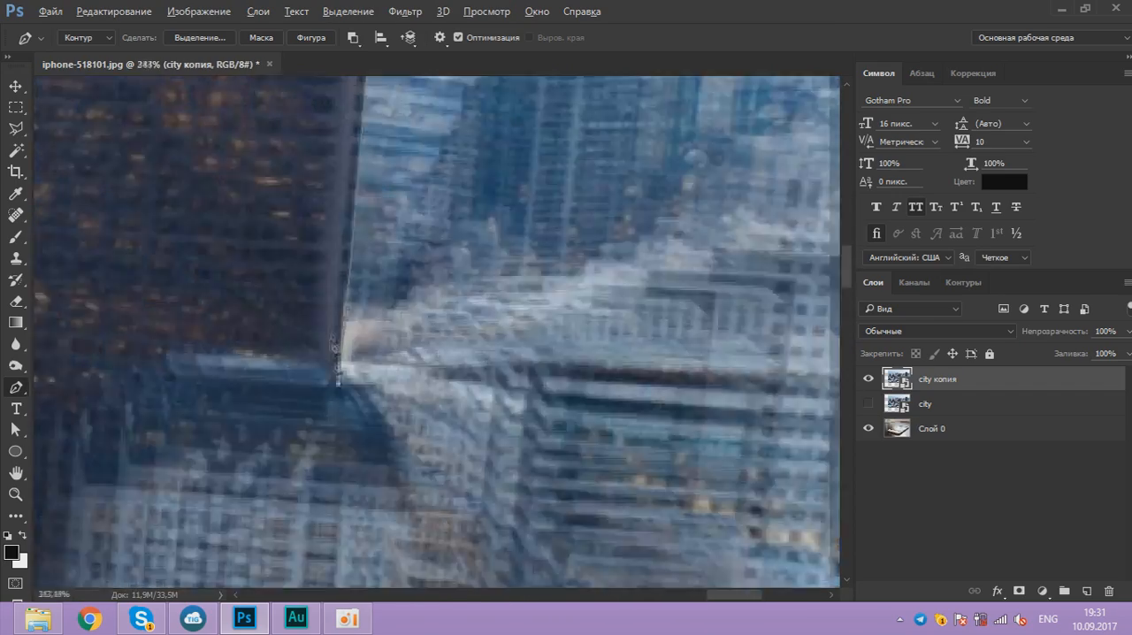
{"action": "scroll", "coordinate": [334, 344], "scroll_direction": "down", "scroll_amount": 2}
{"action": "left_click", "coordinate": [326, 340]}
{"action": "left_click", "coordinate": [356, 442]}
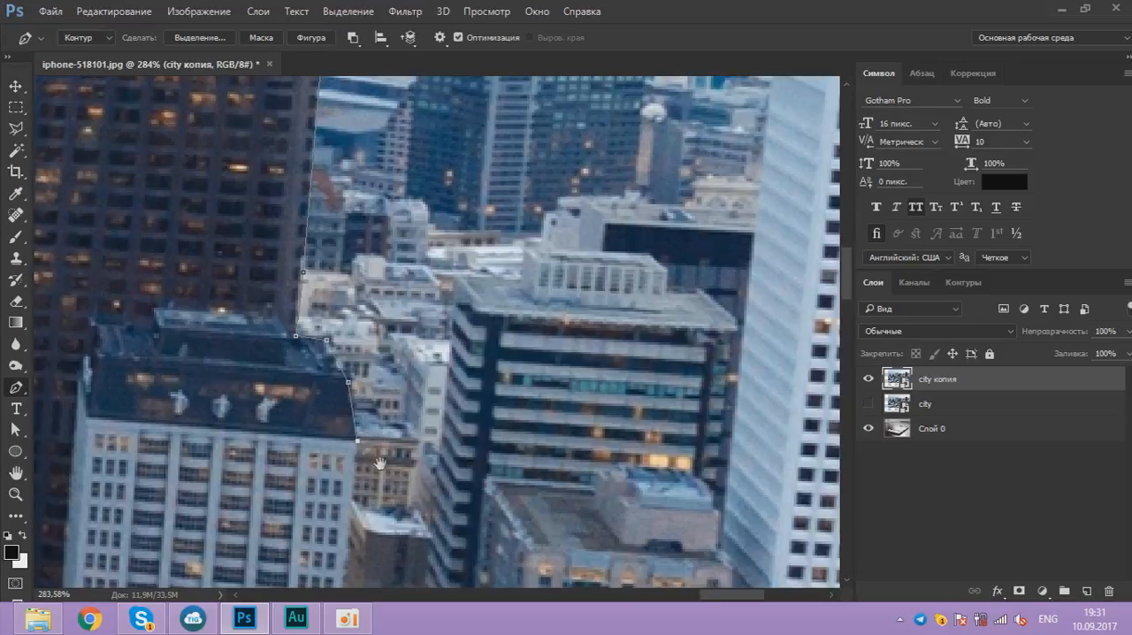
Step: Continue the path down beside the street, out past the image's right side and around the sky to the left of the city
{"action": "scroll", "coordinate": [395, 453], "scroll_direction": "down", "scroll_amount": 5}
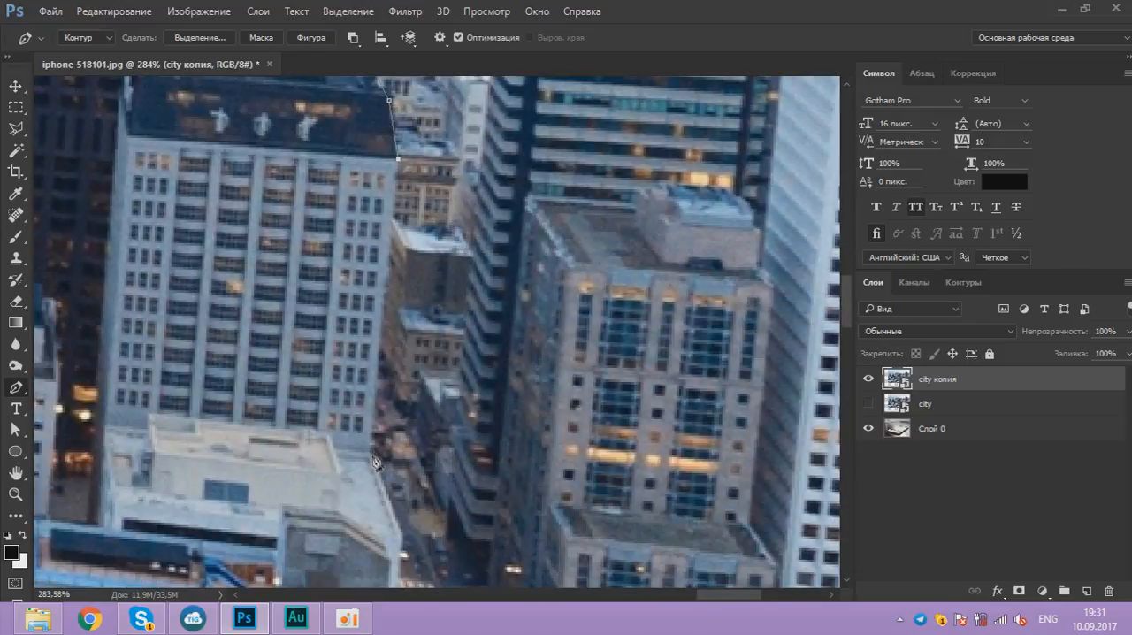
{"action": "scroll", "coordinate": [372, 457], "scroll_direction": "down", "scroll_amount": 10}
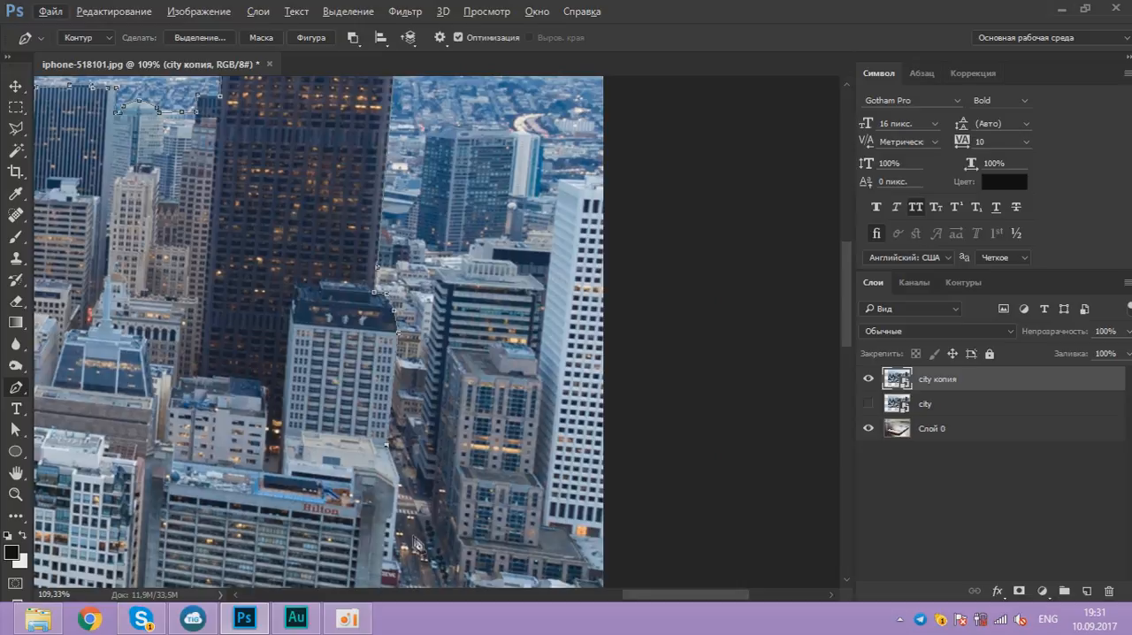
{"action": "scroll", "coordinate": [428, 539], "scroll_direction": "down", "scroll_amount": 5}
{"action": "left_click", "coordinate": [804, 286]}
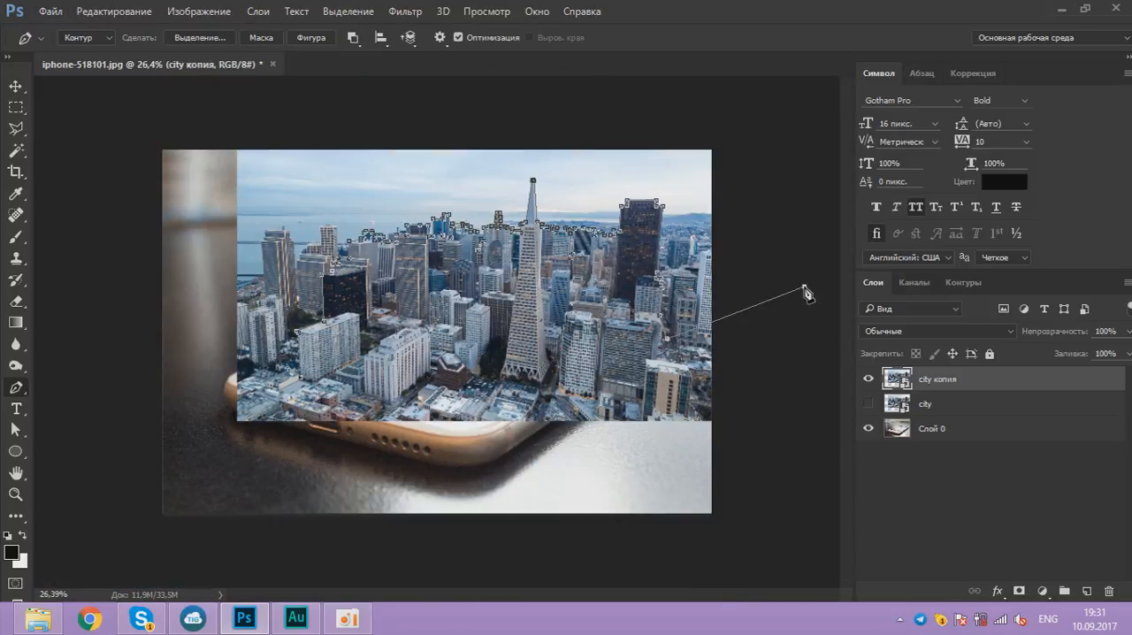
{"action": "left_click", "coordinate": [764, 110]}
{"action": "left_click", "coordinate": [173, 126]}
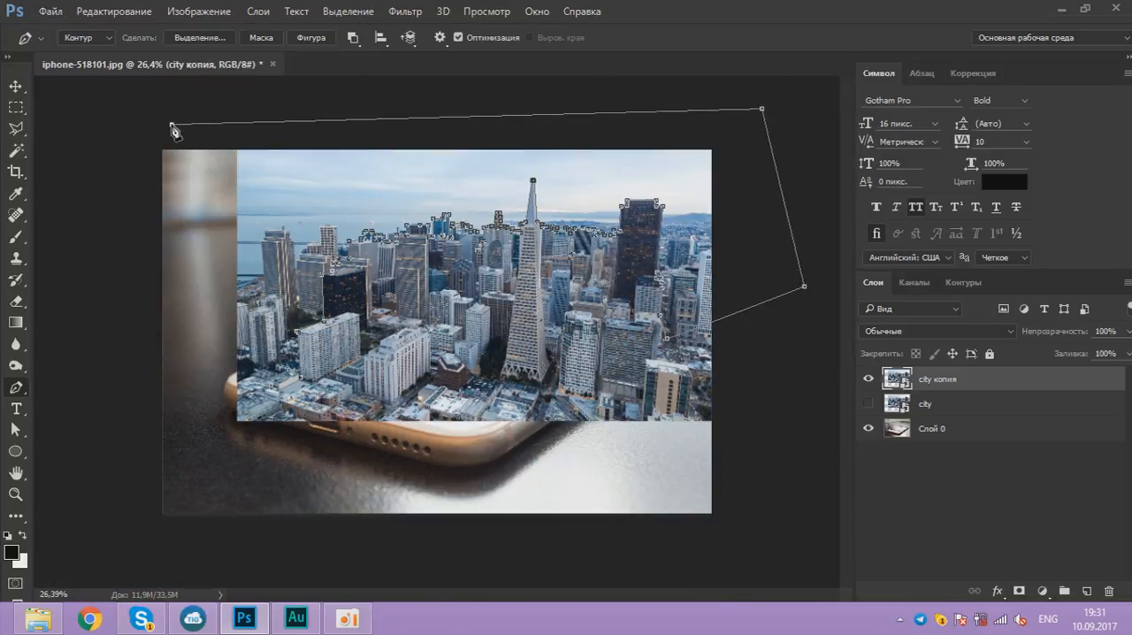
{"action": "left_click", "coordinate": [204, 370]}
Step: Close the path across the low rooftops to the base of the white apartment building
{"action": "key", "text": "ctrl+plus"}
{"action": "scroll", "coordinate": [224, 395], "scroll_direction": "up", "scroll_amount": 8}
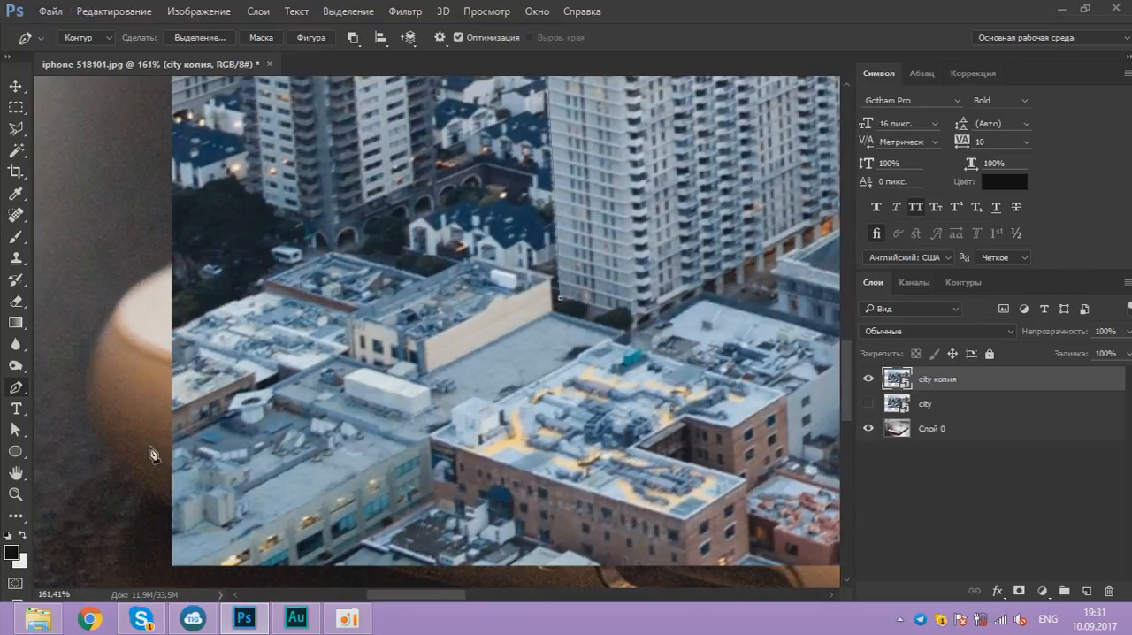
{"action": "left_click", "coordinate": [352, 359]}
{"action": "scroll", "coordinate": [563, 302], "scroll_direction": "down", "scroll_amount": 8}
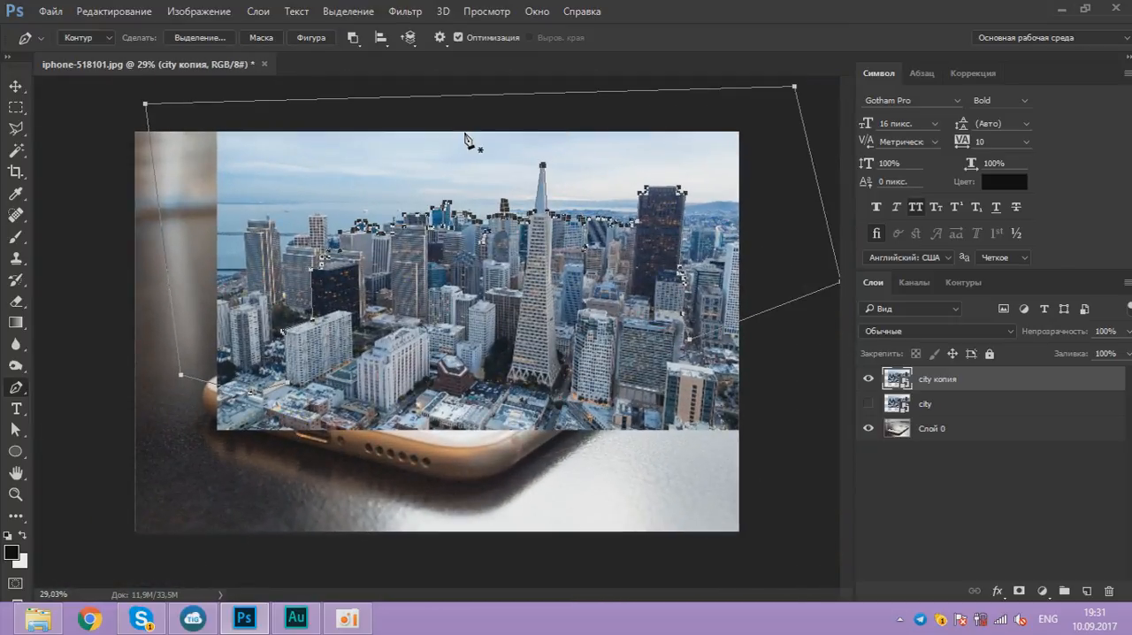
Step: Convert the path to a new selection with a 0-pixel feather and add it as a mask on the city копия layer
{"action": "right_click", "coordinate": [403, 139]}
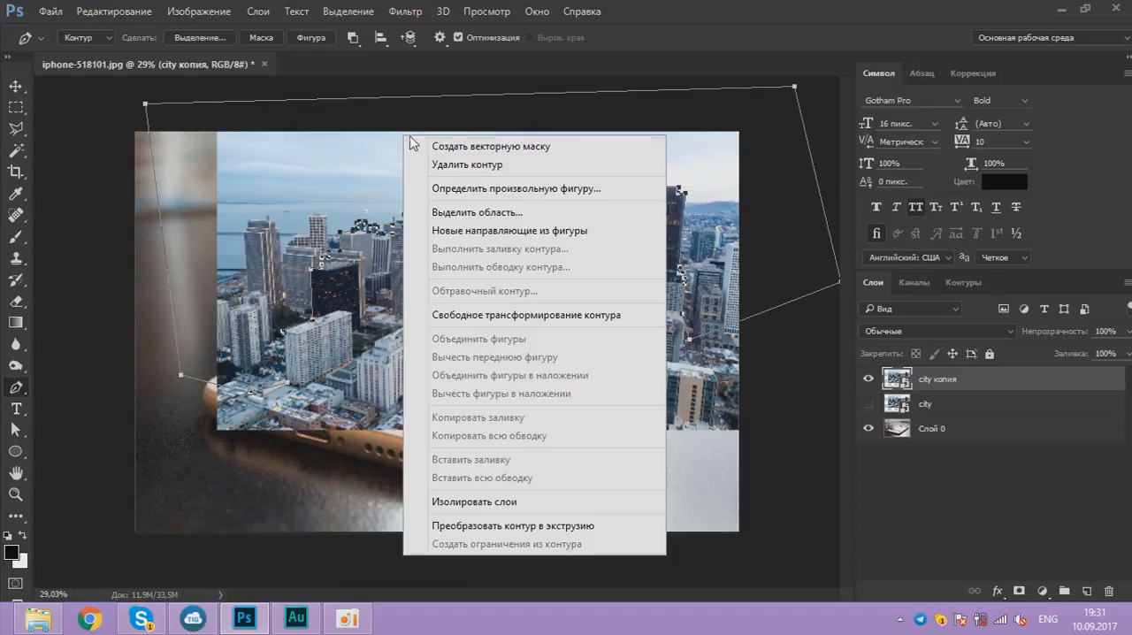
{"action": "left_click", "coordinate": [500, 219]}
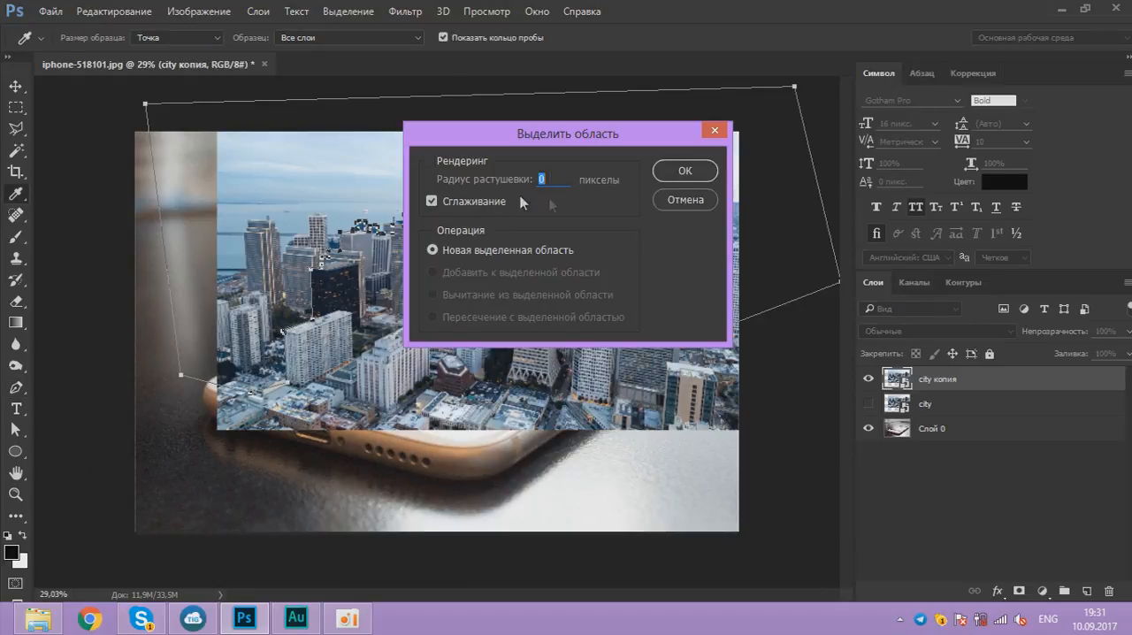
{"action": "left_click", "coordinate": [666, 171]}
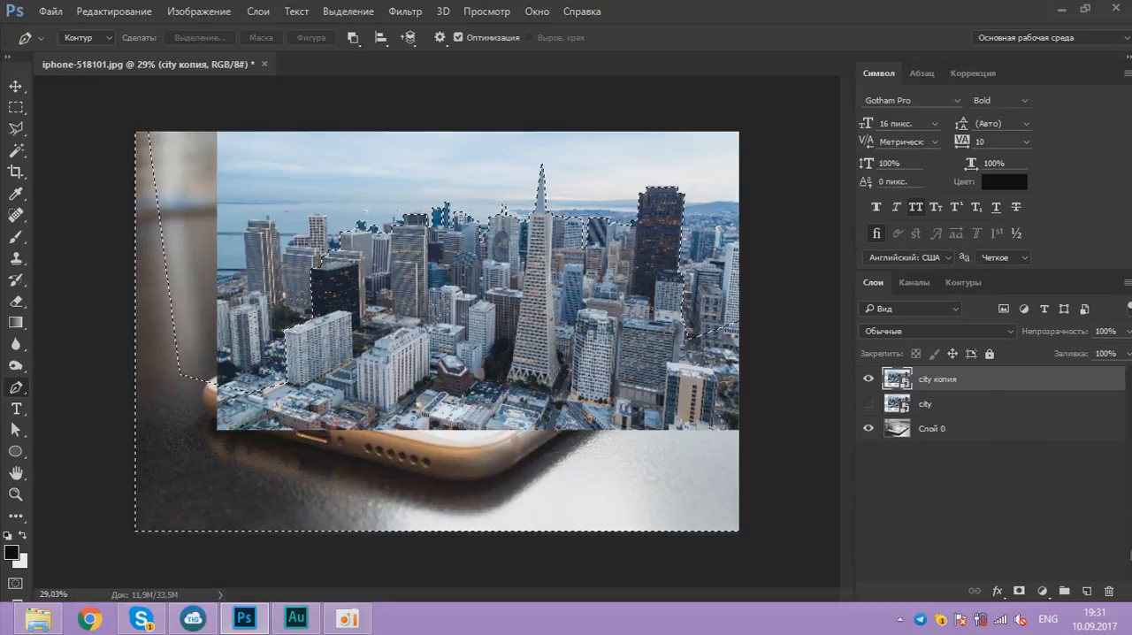
{"action": "left_click", "coordinate": [1020, 591]}
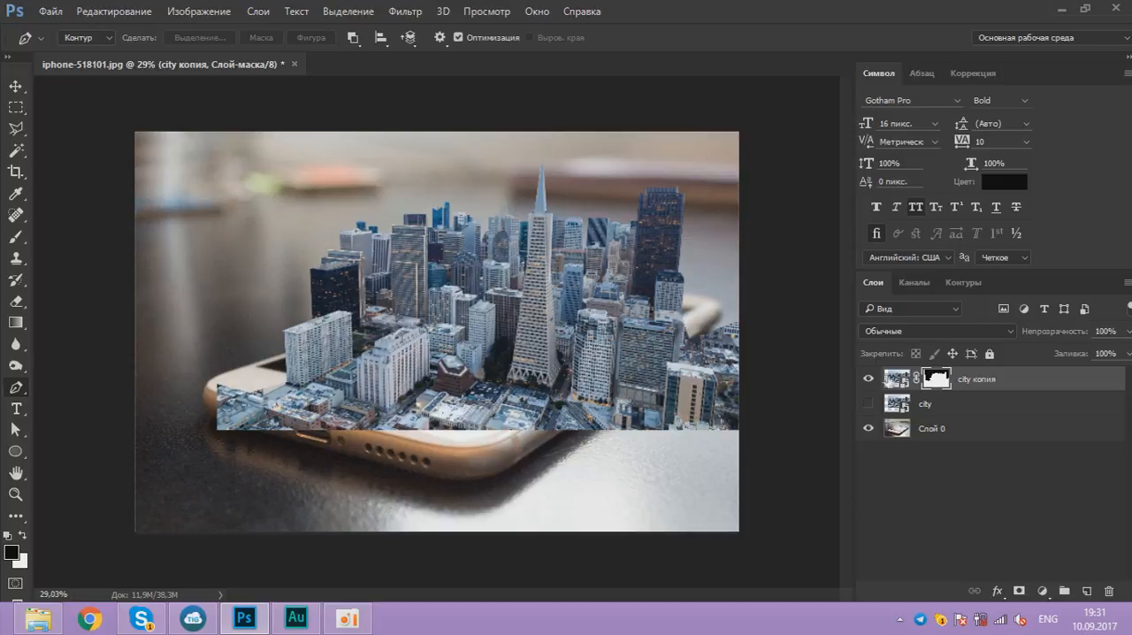
Step: Hide the city копия layer and outline the phone's screen with a four-cornered Polygonal Lasso selection
{"action": "left_click", "coordinate": [868, 379]}
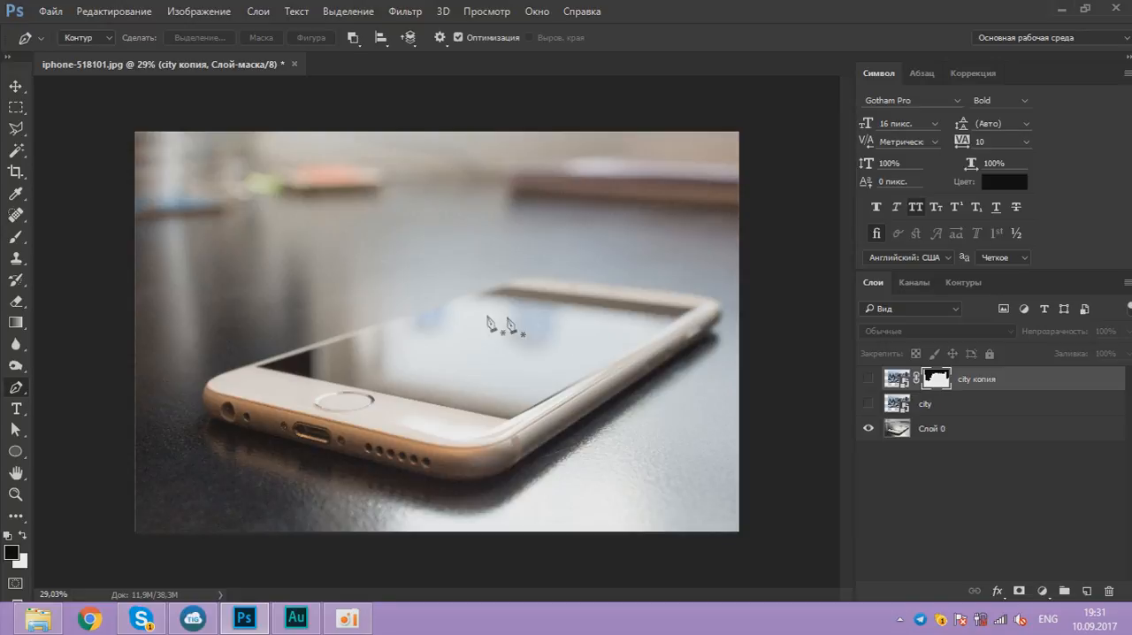
{"action": "scroll", "coordinate": [574, 343], "scroll_direction": "up", "scroll_amount": 4}
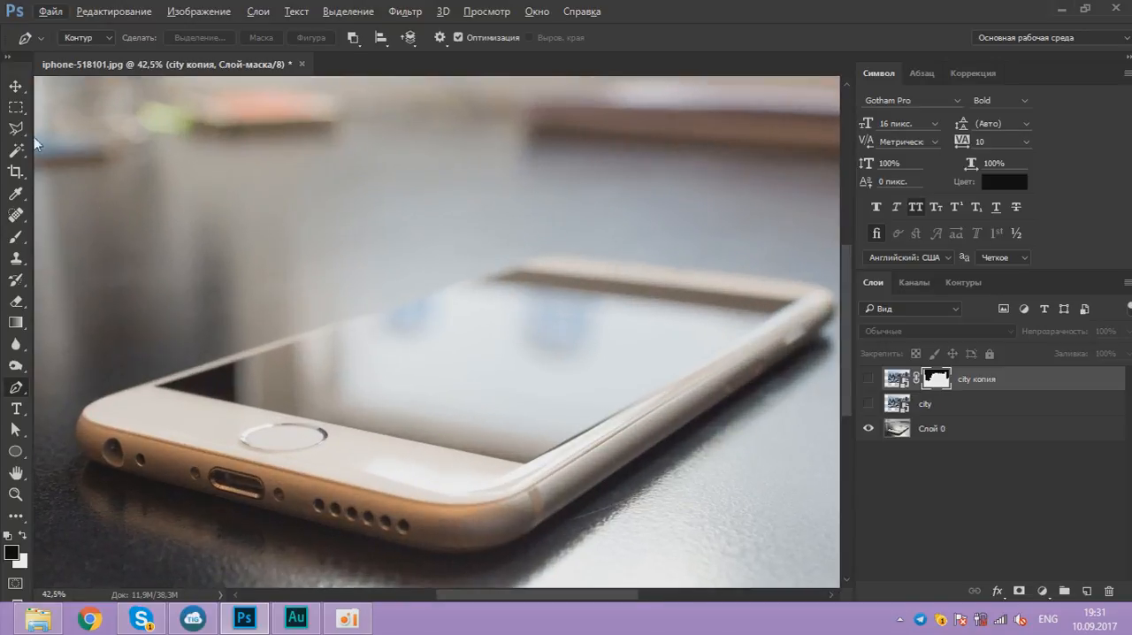
{"action": "left_click", "coordinate": [26, 134]}
{"action": "left_click", "coordinate": [98, 153]}
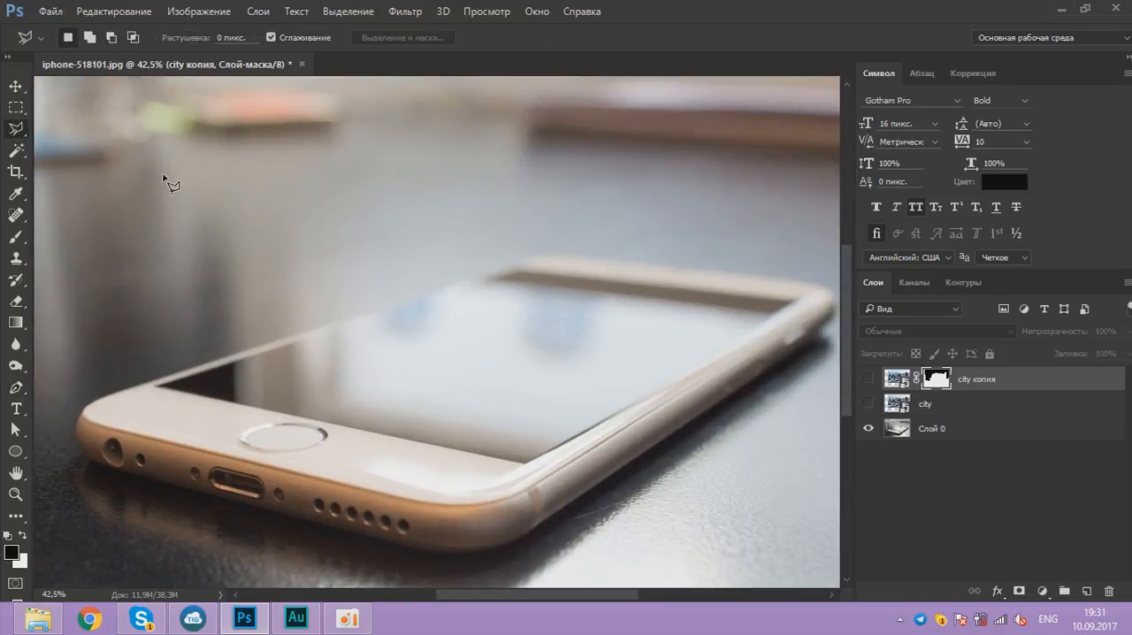
{"action": "left_click", "coordinate": [157, 387]}
{"action": "left_click", "coordinate": [525, 461]}
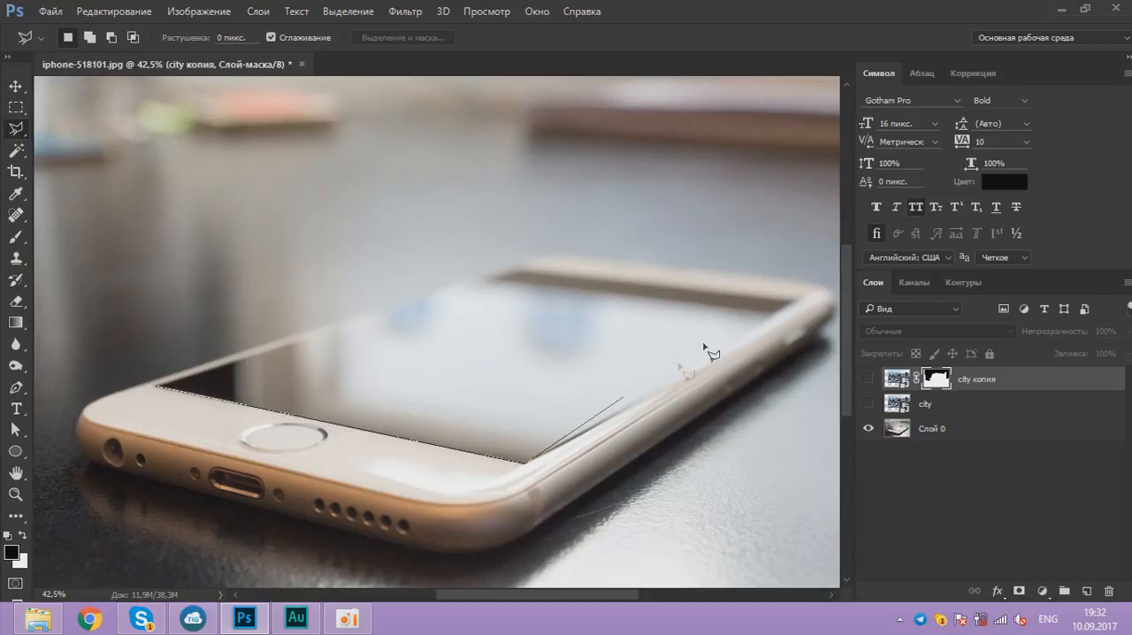
{"action": "left_click", "coordinate": [796, 302]}
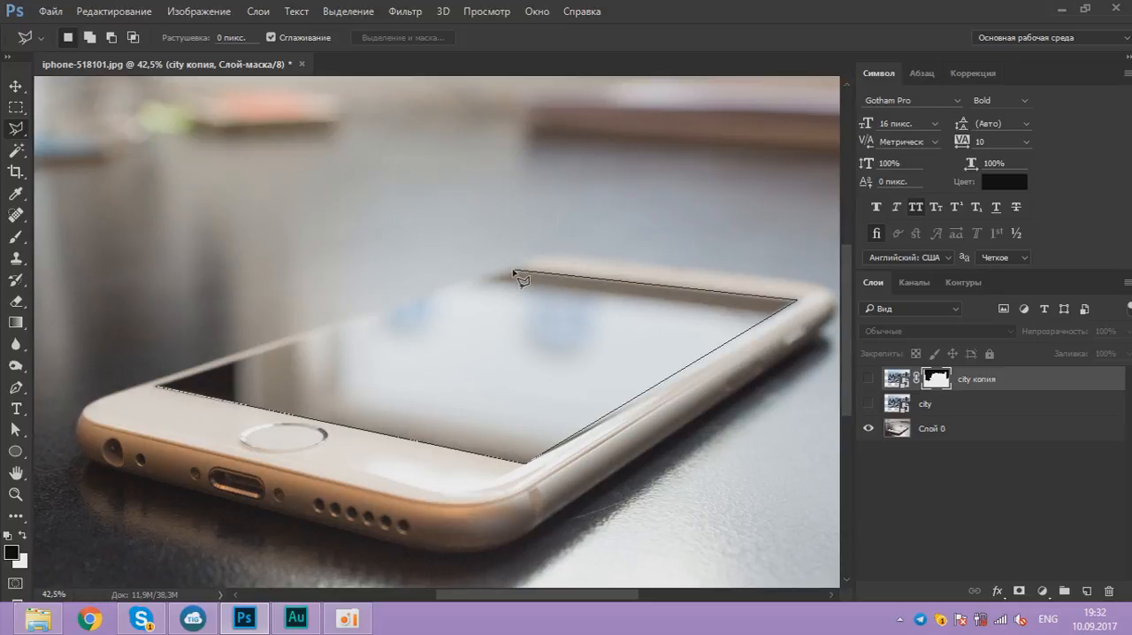
{"action": "left_click", "coordinate": [162, 386]}
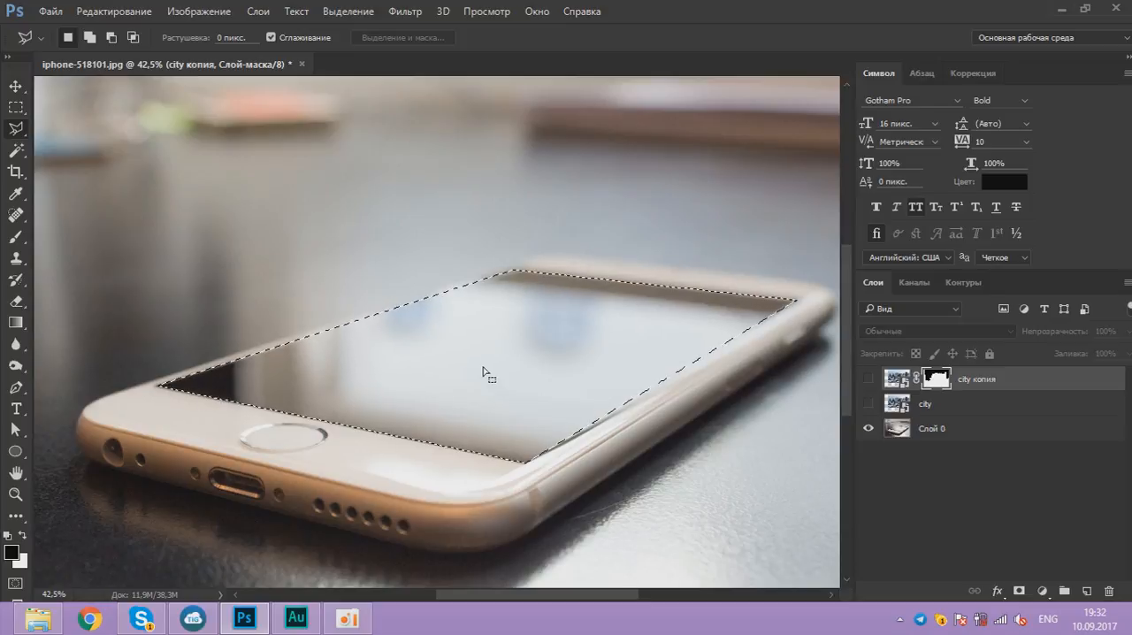
Step: Show the city layer, mask it with the phone screen selection, and show the city копия layer again
{"action": "left_click", "coordinate": [868, 404]}
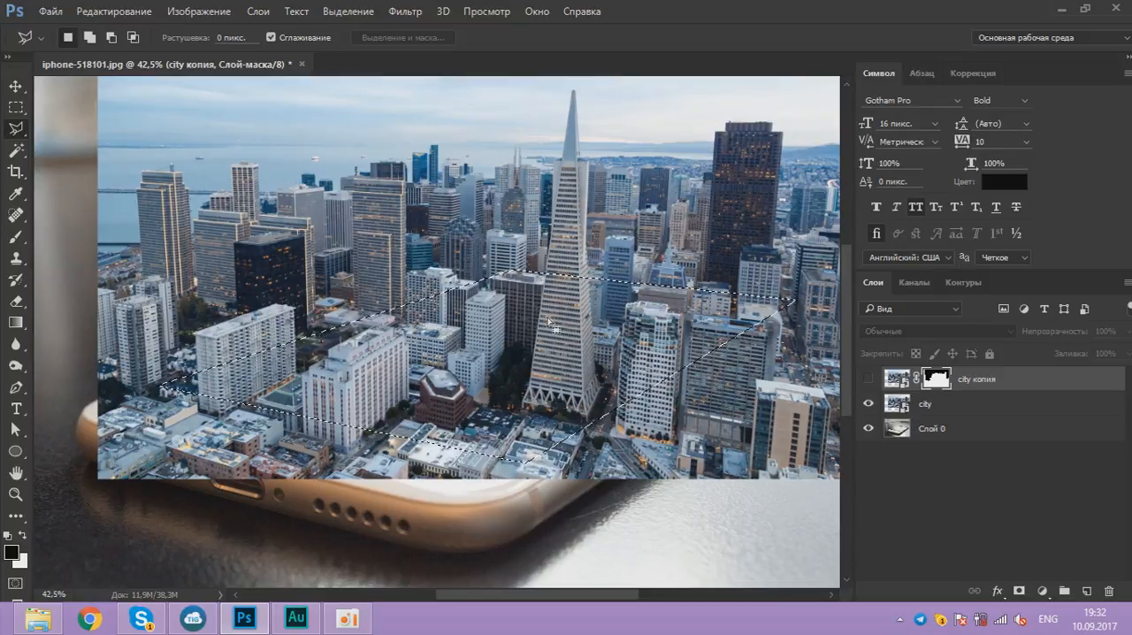
{"action": "left_click", "coordinate": [964, 408]}
{"action": "left_click", "coordinate": [1018, 591]}
{"action": "scroll", "coordinate": [619, 354], "scroll_direction": "down", "scroll_amount": 3}
{"action": "left_click", "coordinate": [869, 379]}
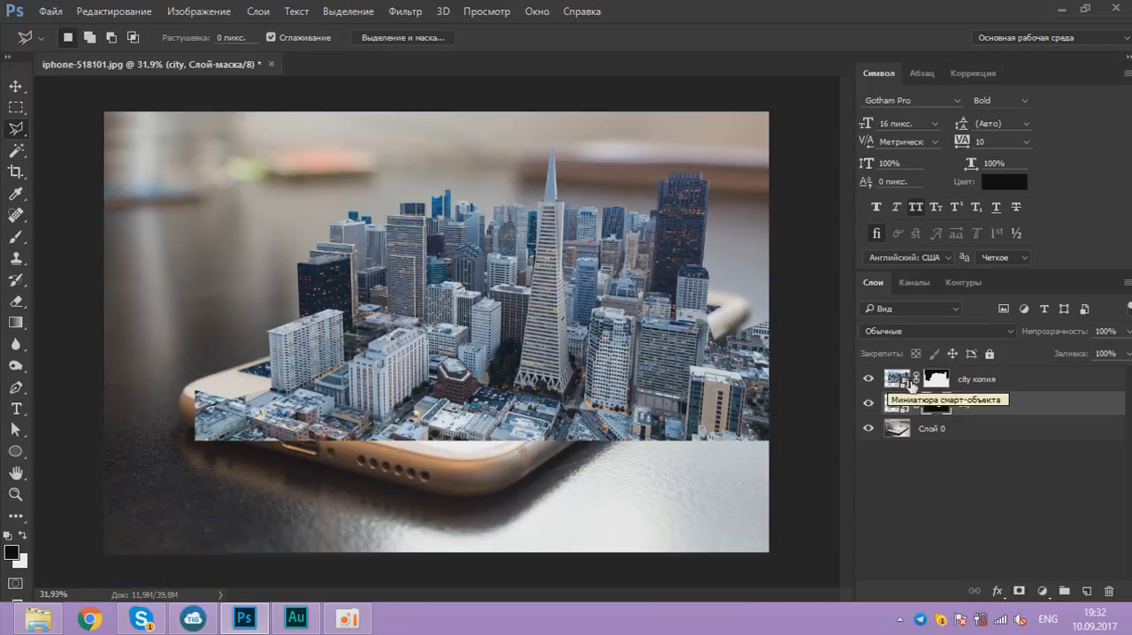
Step: Target the city копия layer's mask and set the Brush hardness to 100%
{"action": "left_click", "coordinate": [935, 380]}
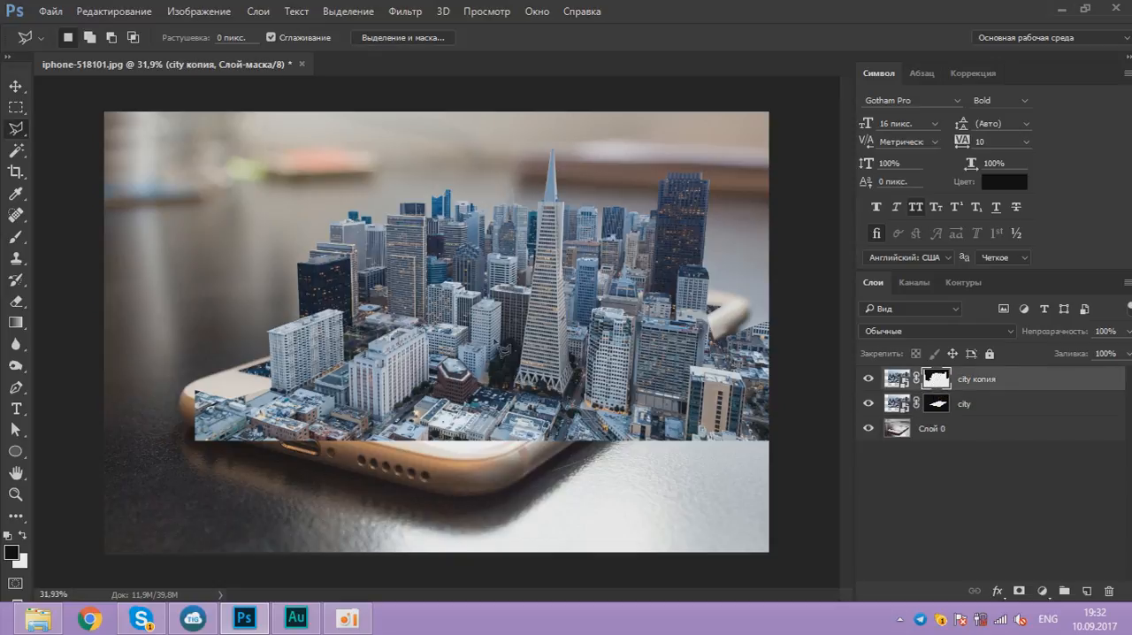
{"action": "left_click", "coordinate": [16, 237]}
{"action": "right_click", "coordinate": [232, 271]}
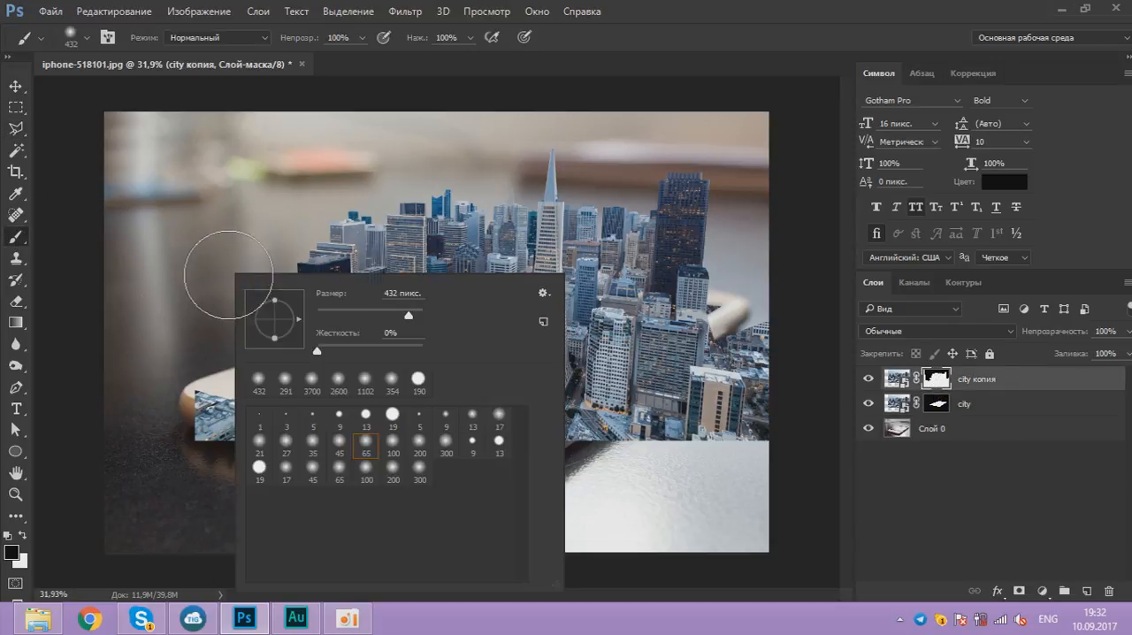
{"action": "left_click", "coordinate": [409, 352]}
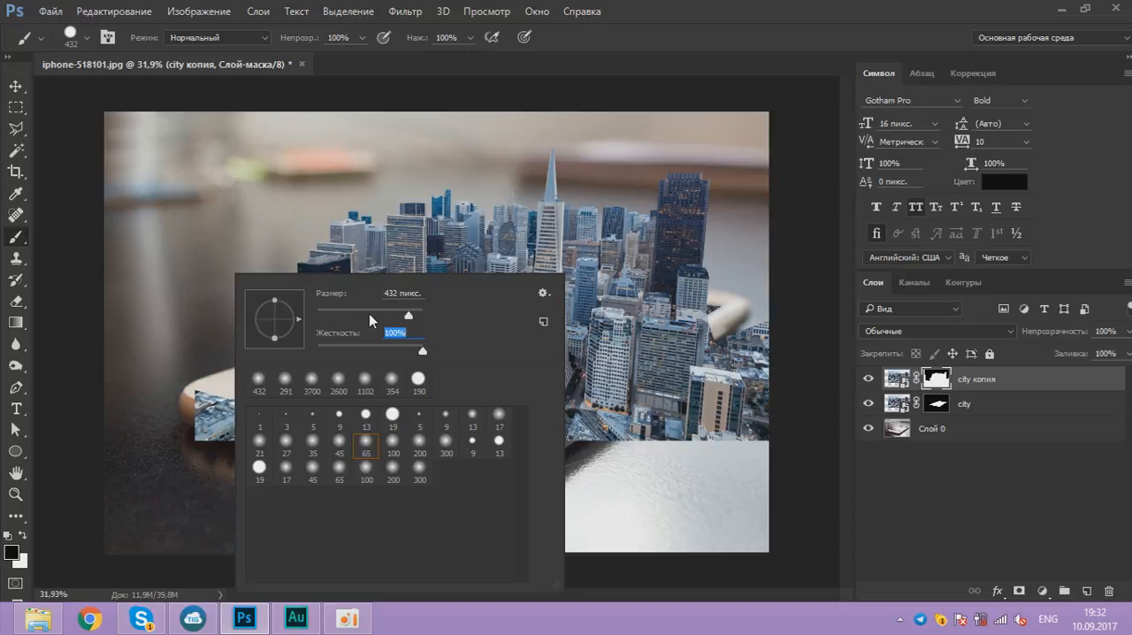
{"action": "left_click", "coordinate": [695, 10]}
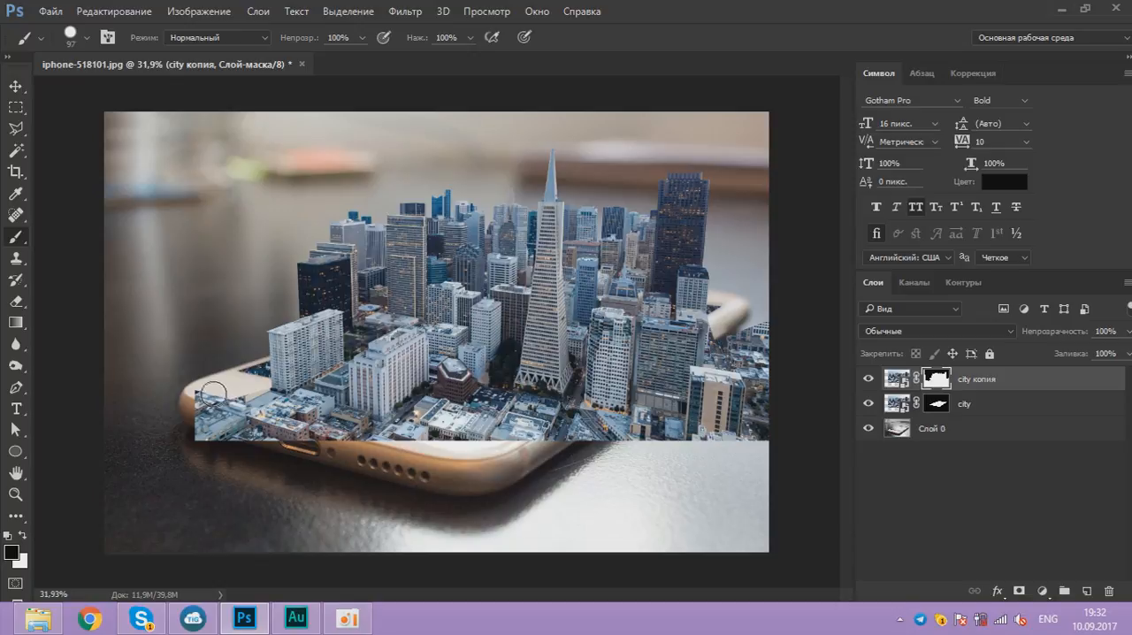
Step: Enlarge the brush to 400 px and paint black on the mask over the city covering the phone's front and right edges
{"action": "key", "text": "bracketright"}
{"action": "key", "text": "bracketright"}
{"action": "key", "text": "bracketright"}
{"action": "key", "text": "bracketright"}
{"action": "key", "text": "bracketright"}
{"action": "key", "text": "bracketright"}
{"action": "key", "text": "bracketright"}
{"action": "mouse_move", "coordinate": [219, 426]}
{"action": "left_mouse_down"}
{"action": "mouse_move", "coordinate": [296, 441]}
{"action": "mouse_move", "coordinate": [564, 461]}
{"action": "mouse_move", "coordinate": [538, 464]}
{"action": "mouse_move", "coordinate": [604, 446]}
{"action": "mouse_move", "coordinate": [589, 441]}
{"action": "mouse_move", "coordinate": [685, 393]}
{"action": "mouse_move", "coordinate": [636, 414]}
{"action": "mouse_move", "coordinate": [712, 361]}
{"action": "mouse_move", "coordinate": [682, 383]}
{"action": "mouse_move", "coordinate": [747, 355]}
{"action": "mouse_move", "coordinate": [719, 450]}
{"action": "mouse_move", "coordinate": [770, 373]}
{"action": "left_mouse_up"}
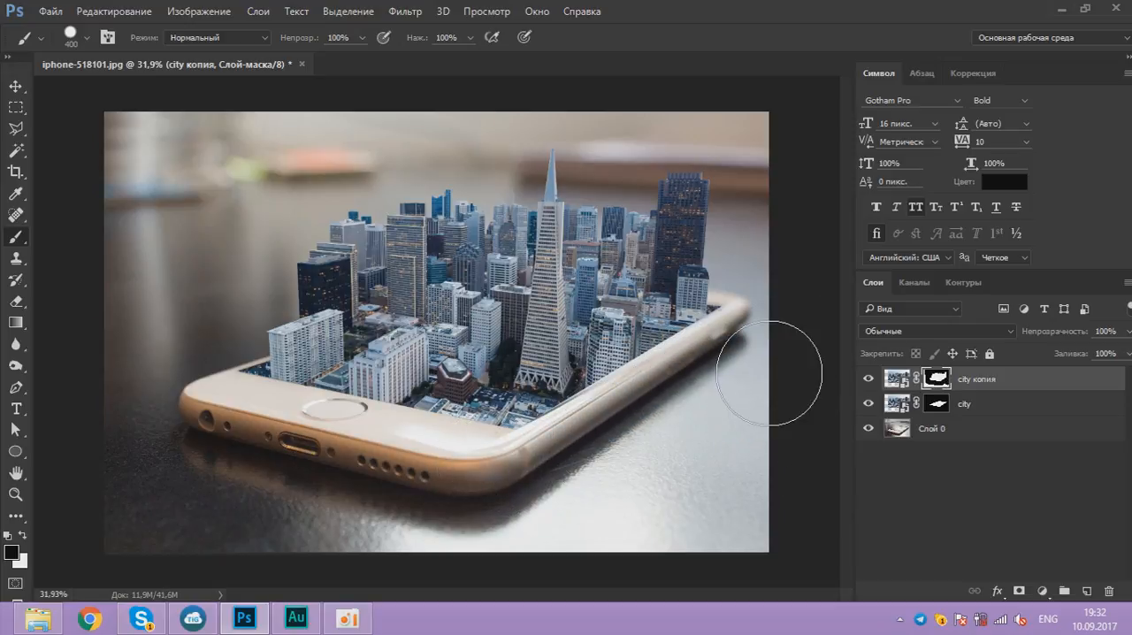
Step: Merge the city копия and city layers, and add a new layer above filled with black
{"action": "left_click", "coordinate": [994, 400], "text": "shift"}
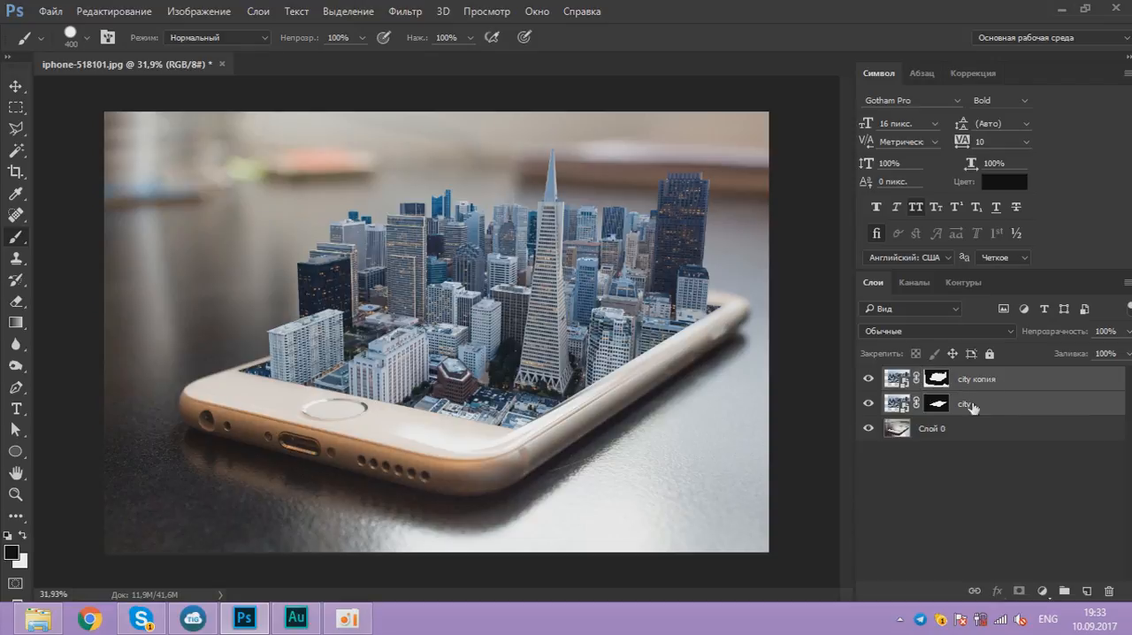
{"action": "key", "text": "ctrl+e"}
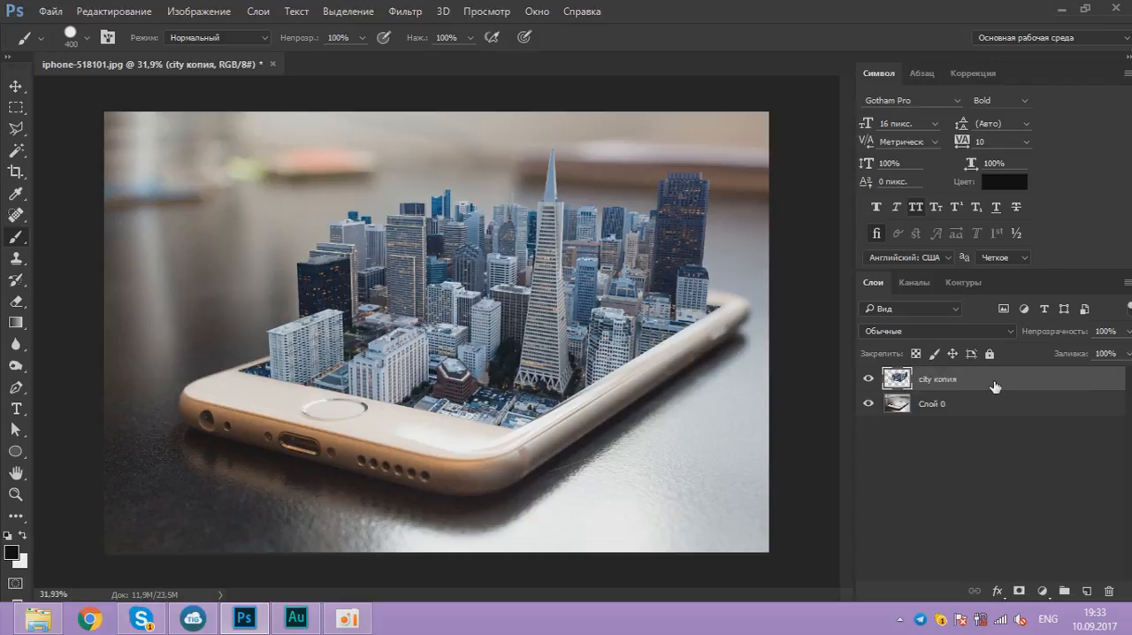
{"action": "left_click", "coordinate": [1086, 590]}
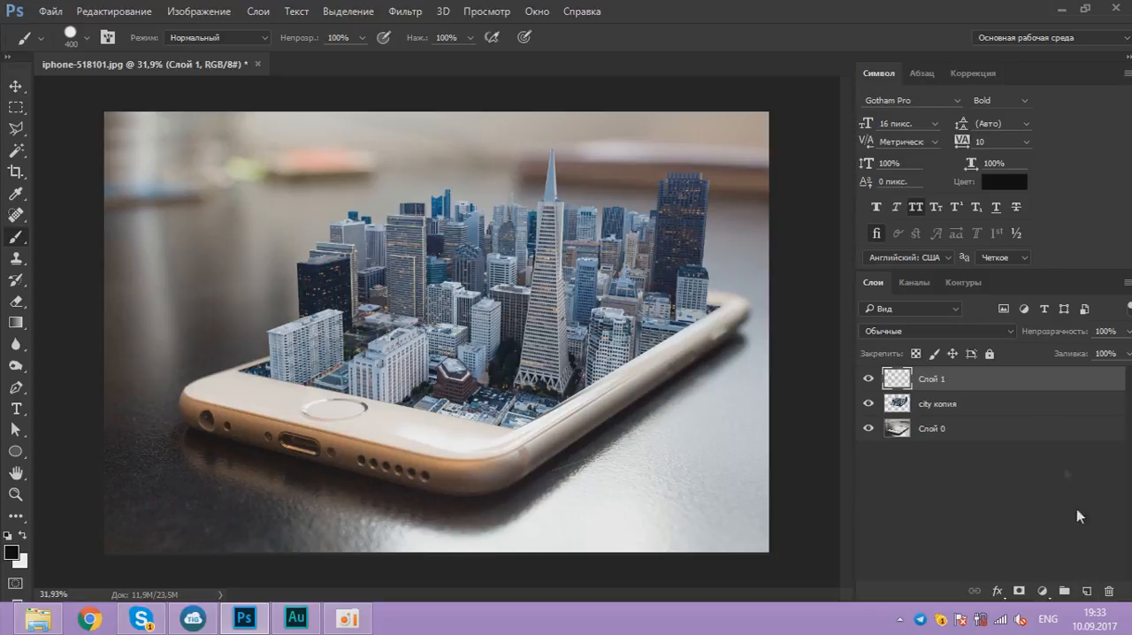
{"action": "key", "text": "d"}
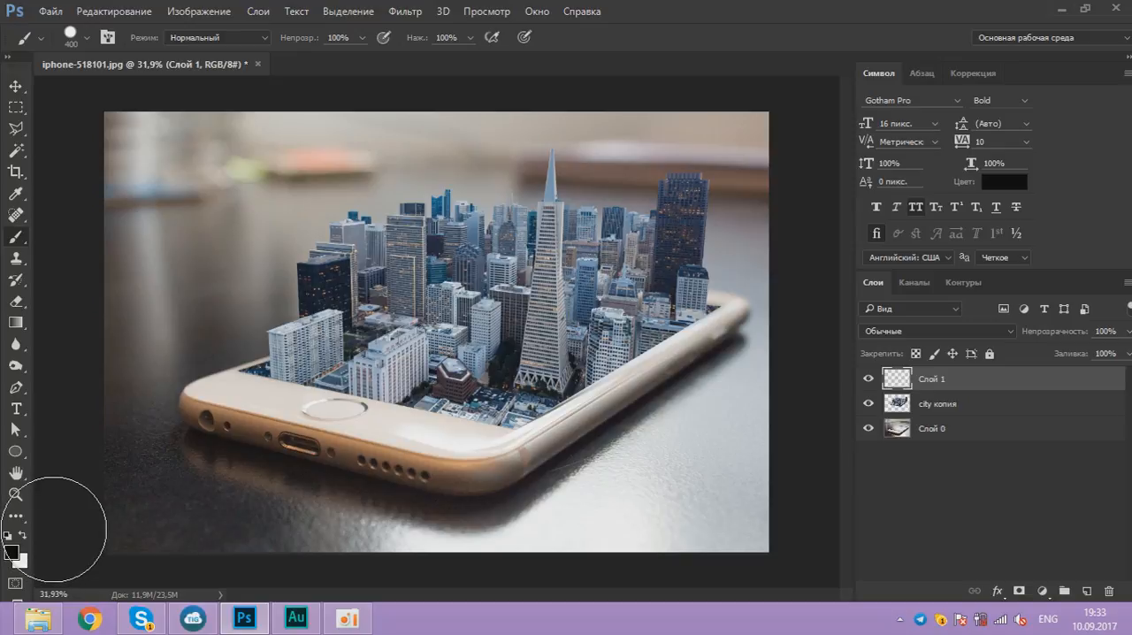
{"action": "key", "text": "alt+BackSpace"}
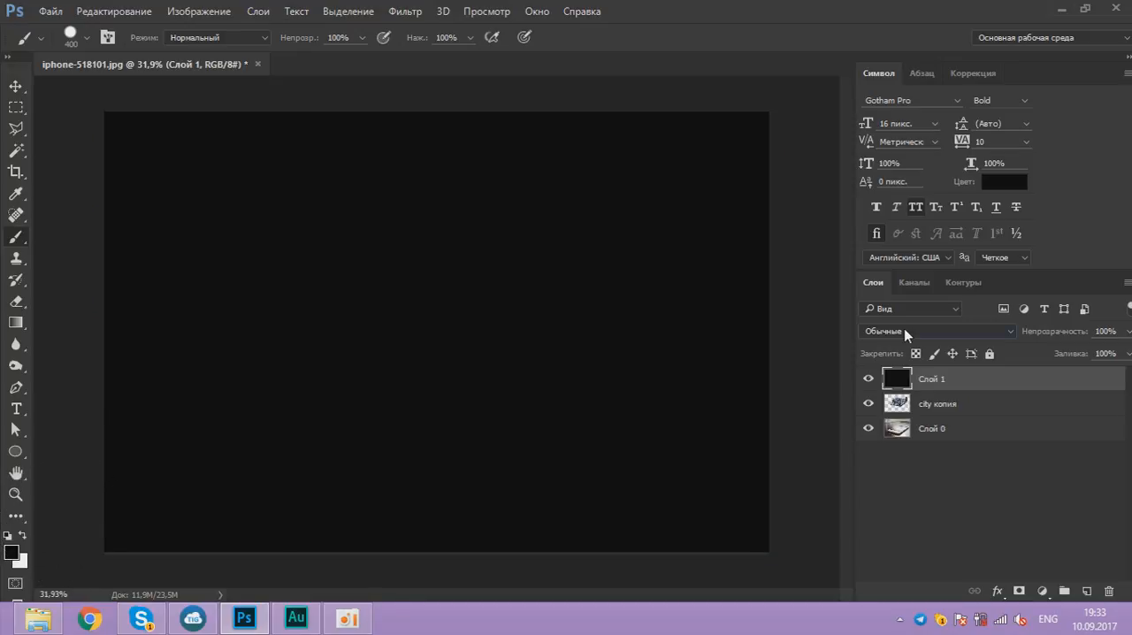
Step: Set the black layer's blend mode to Мягкий свет (Soft Light) and its opacity to 60%
{"action": "left_click", "coordinate": [903, 331]}
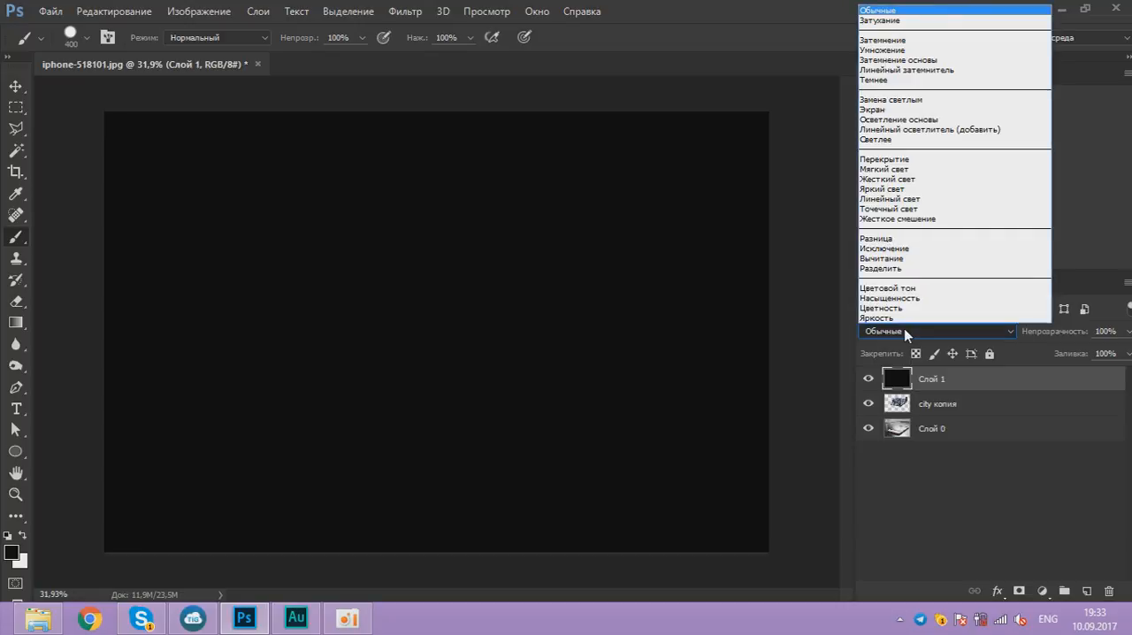
{"action": "left_click", "coordinate": [929, 174]}
{"action": "left_click", "coordinate": [1127, 332]}
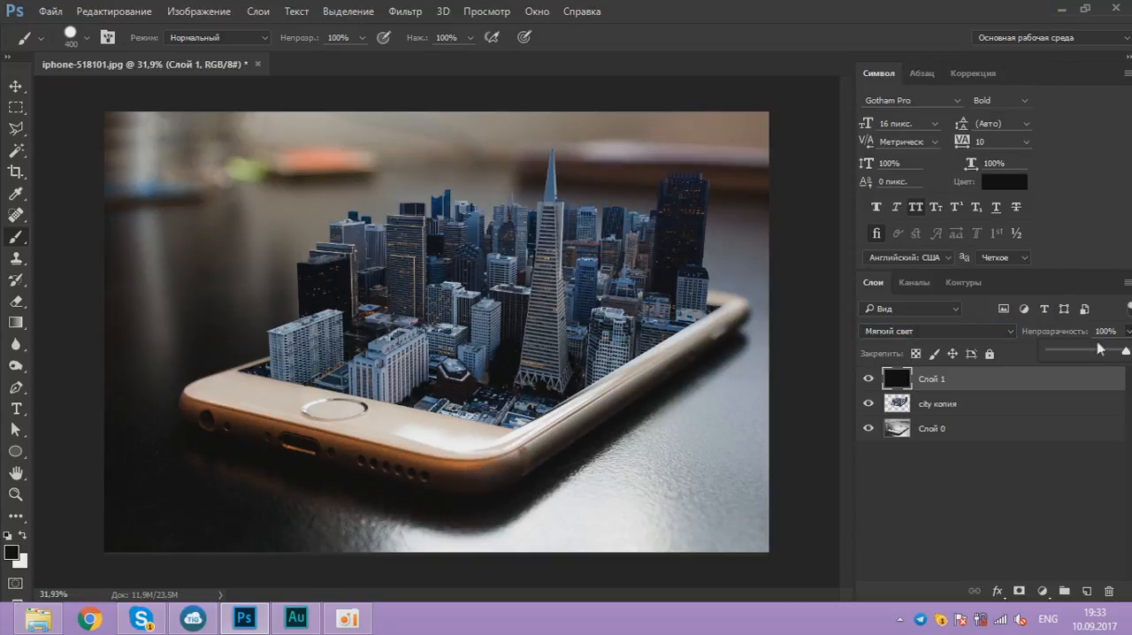
{"action": "left_click", "coordinate": [1097, 352]}
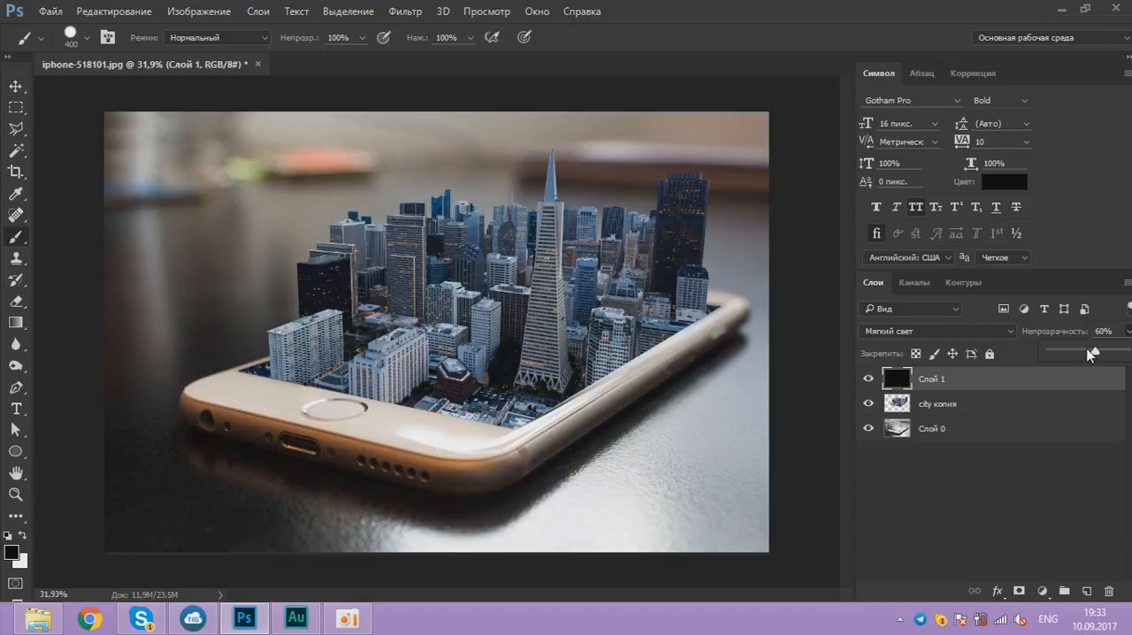
{"action": "left_click", "coordinate": [854, 7]}
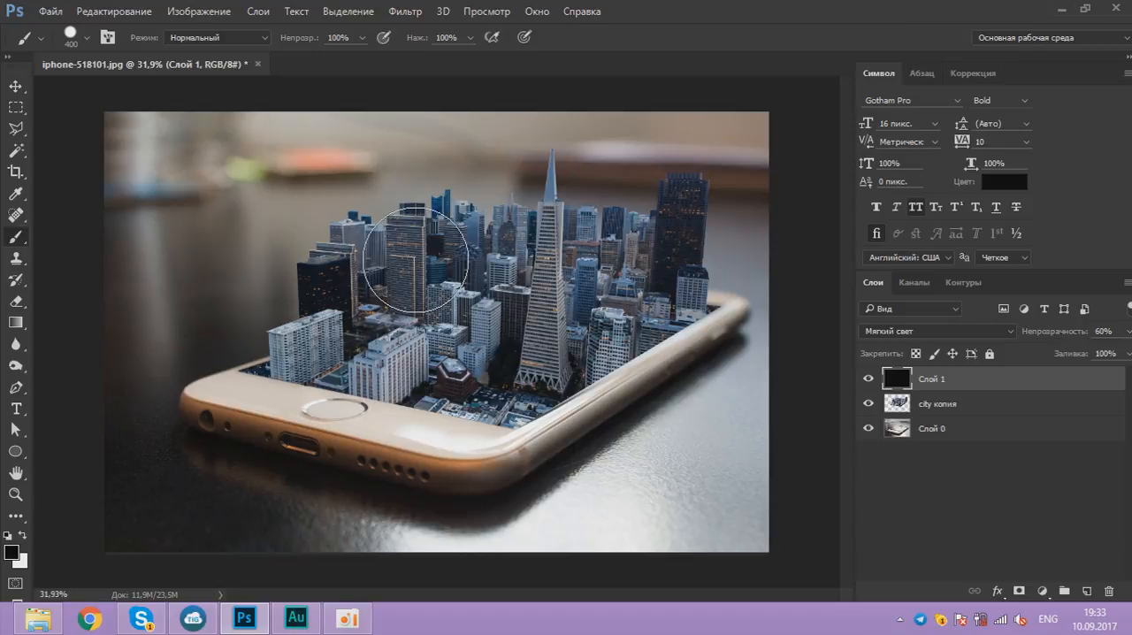
Step: Add a layer mask to Слой 1 and reduce the brush hardness to its minimum
{"action": "left_click", "coordinate": [1017, 593]}
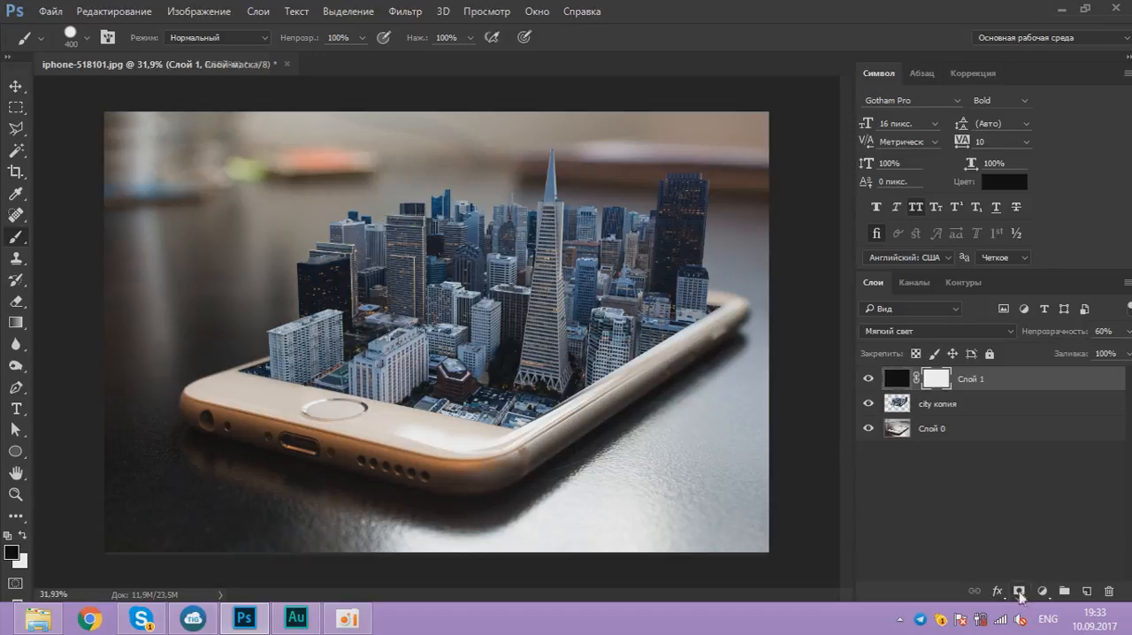
{"action": "right_click", "coordinate": [203, 378]}
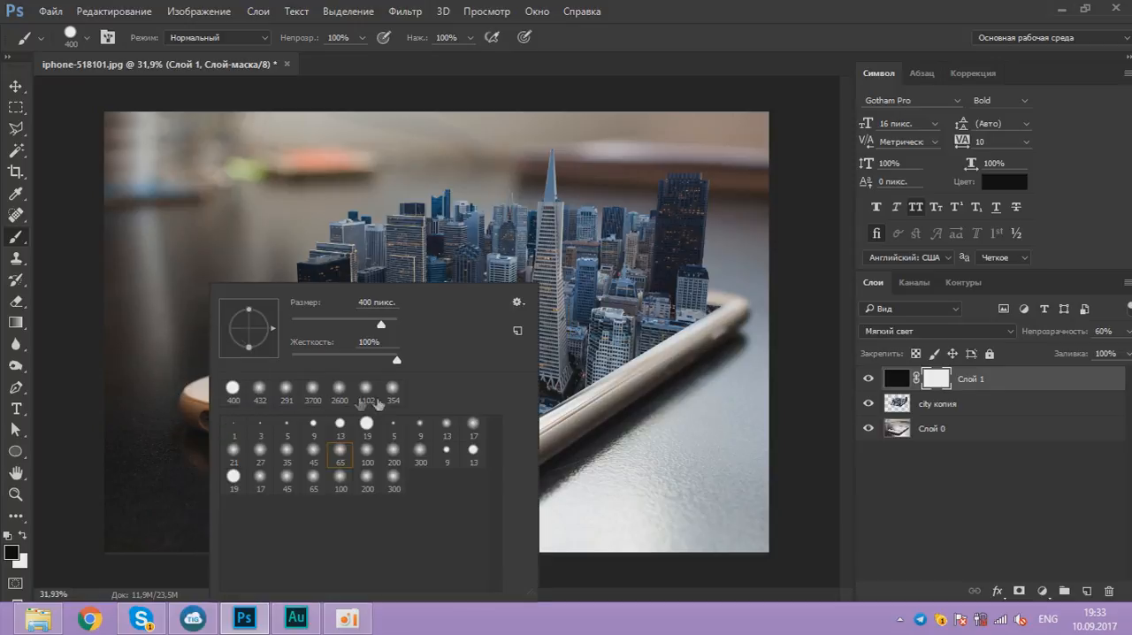
{"action": "left_click_drag", "start_coordinate": [376, 359], "coordinate": [289, 357]}
{"action": "key", "text": "Return"}
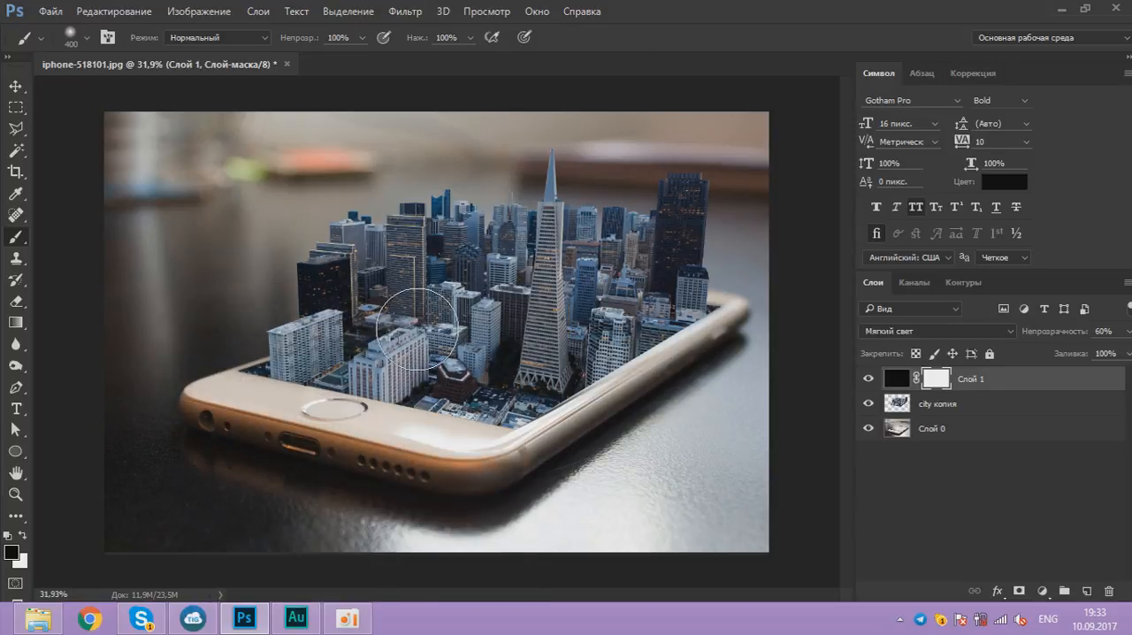
Step: Enlarge the brush to 1100 px and paint black on the mask across the lower part of the image
{"action": "key", "text": "bracketright"}
{"action": "key", "text": "bracketright"}
{"action": "key", "text": "bracketright"}
{"action": "key", "text": "bracketright"}
{"action": "key", "text": "bracketright"}
{"action": "key", "text": "bracketright"}
{"action": "key", "text": "bracketright"}
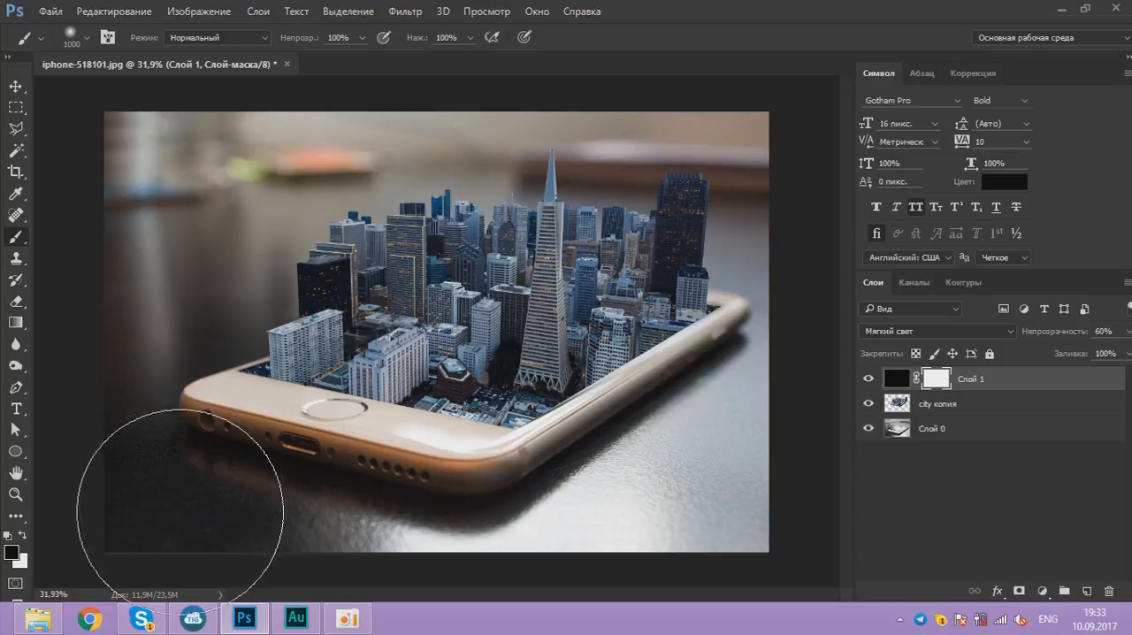
{"action": "left_click_drag", "start_coordinate": [281, 482], "coordinate": [455, 495]}
{"action": "mouse_move", "coordinate": [531, 433]}
{"action": "left_mouse_down"}
{"action": "mouse_move", "coordinate": [672, 460]}
{"action": "mouse_move", "coordinate": [704, 480]}
{"action": "left_mouse_up"}
Step: Add a Curves adjustment clipped to the city layer and raise the curve from input 157 to output 191
{"action": "left_click", "coordinate": [957, 406]}
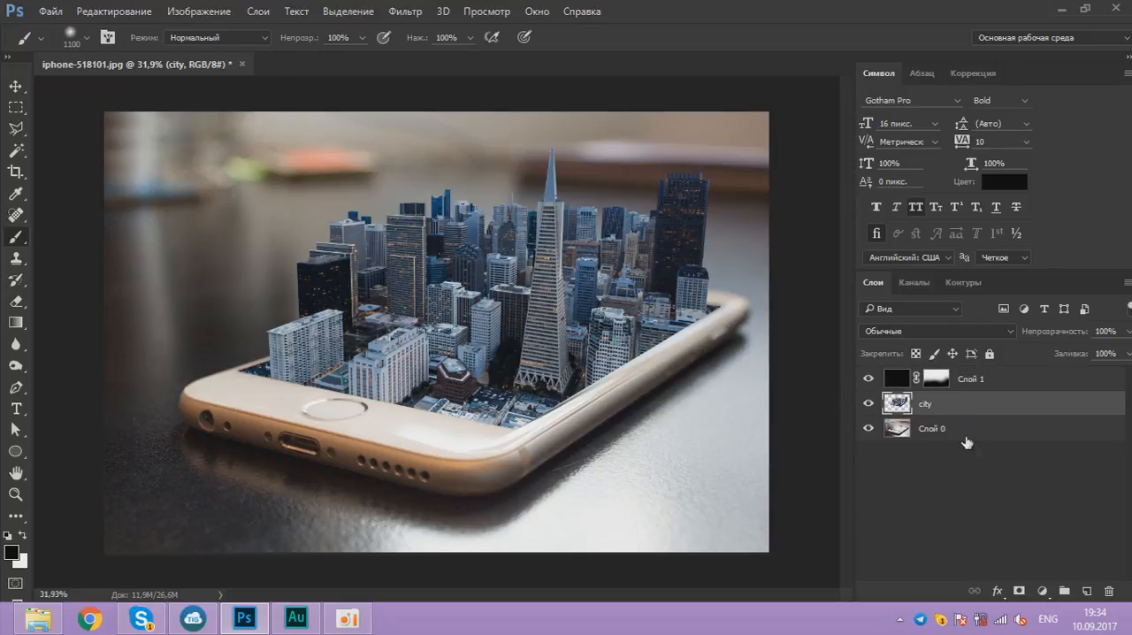
{"action": "left_click", "coordinate": [1043, 590]}
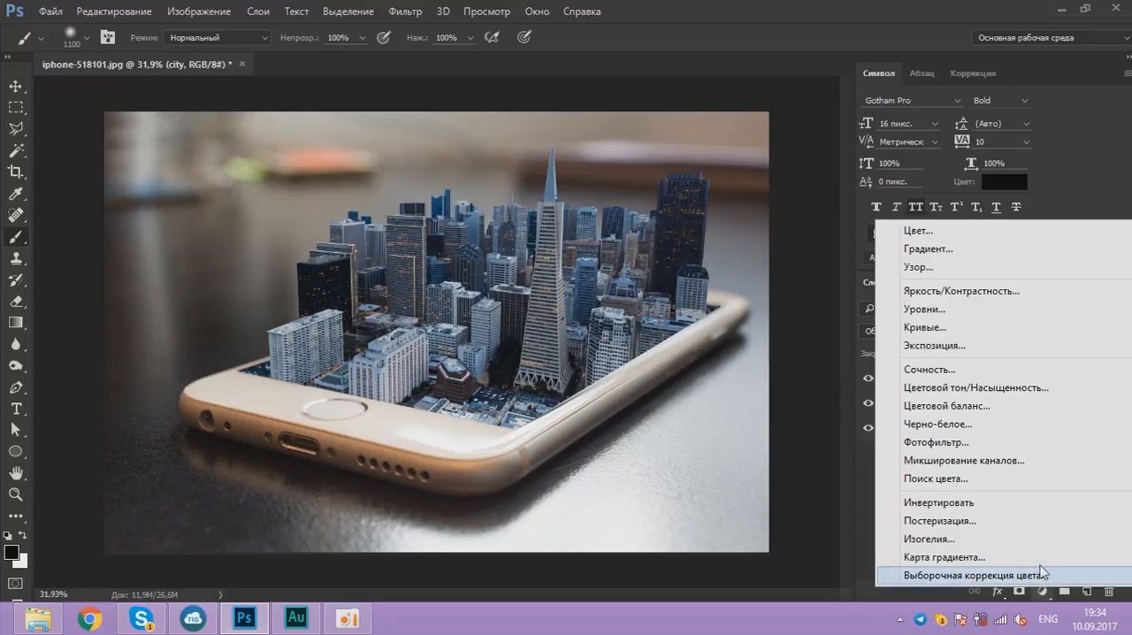
{"action": "left_click", "coordinate": [933, 327]}
{"action": "left_click", "coordinate": [716, 458]}
{"action": "left_click_drag", "start_coordinate": [770, 306], "coordinate": [765, 301]}
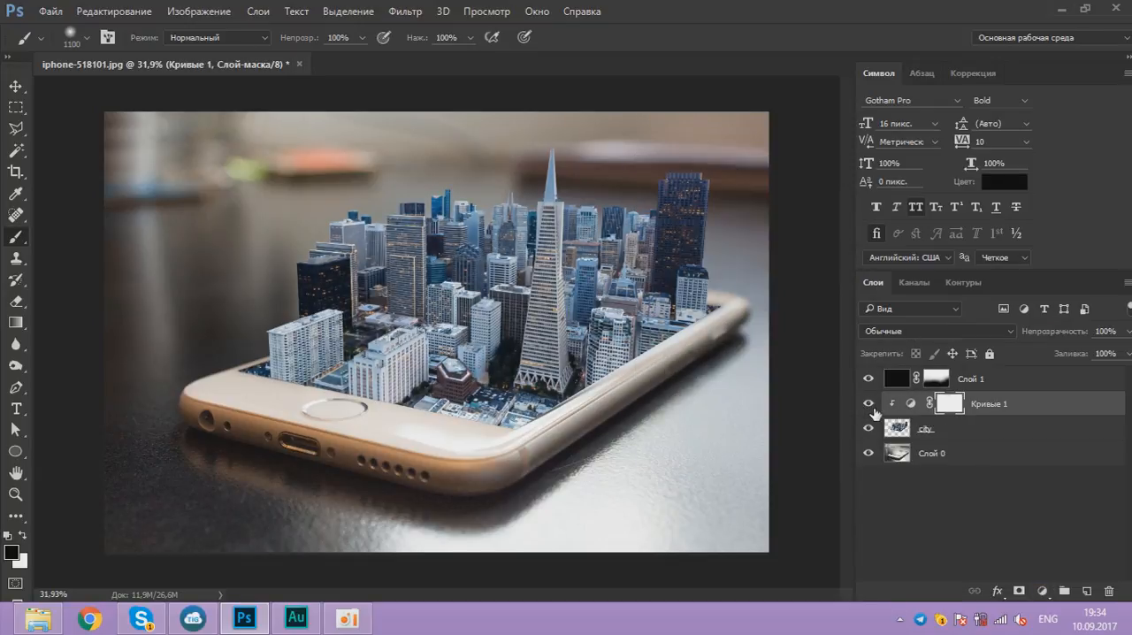
{"action": "left_click", "coordinate": [869, 405]}
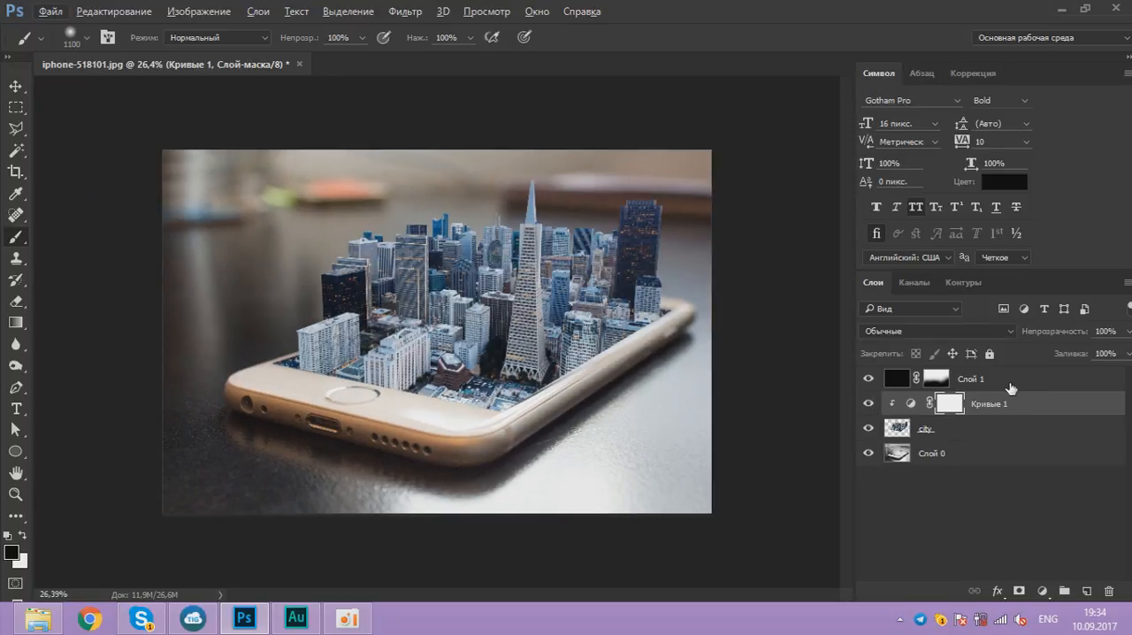
Step: Create a new layer above Слой 1 and fill it with black
{"action": "left_click", "coordinate": [1008, 385]}
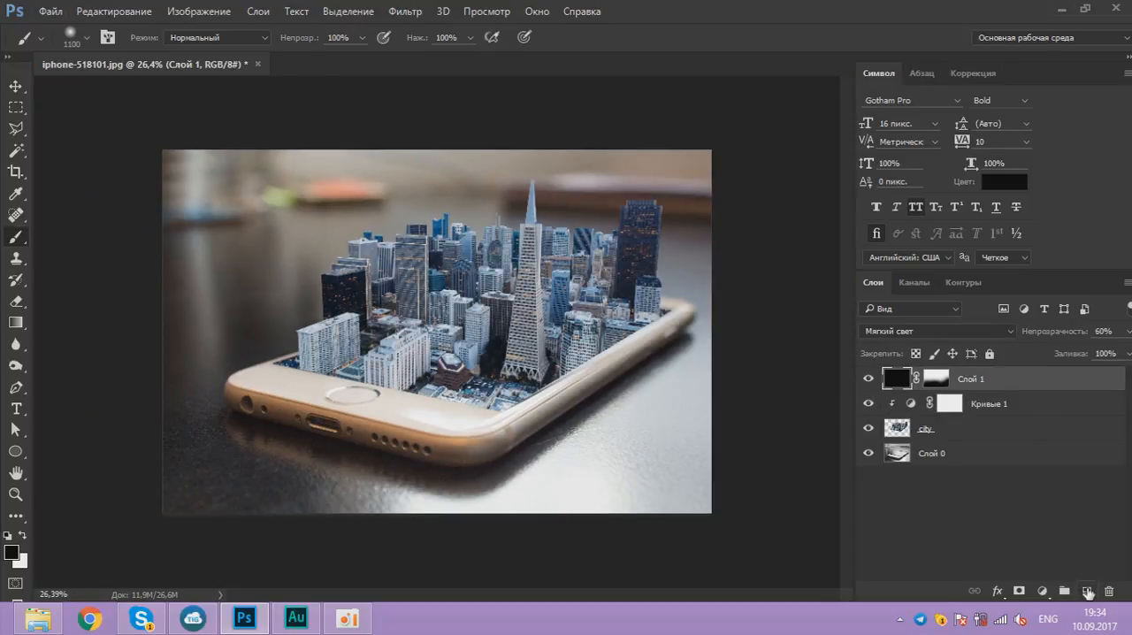
{"action": "left_click", "coordinate": [1087, 591]}
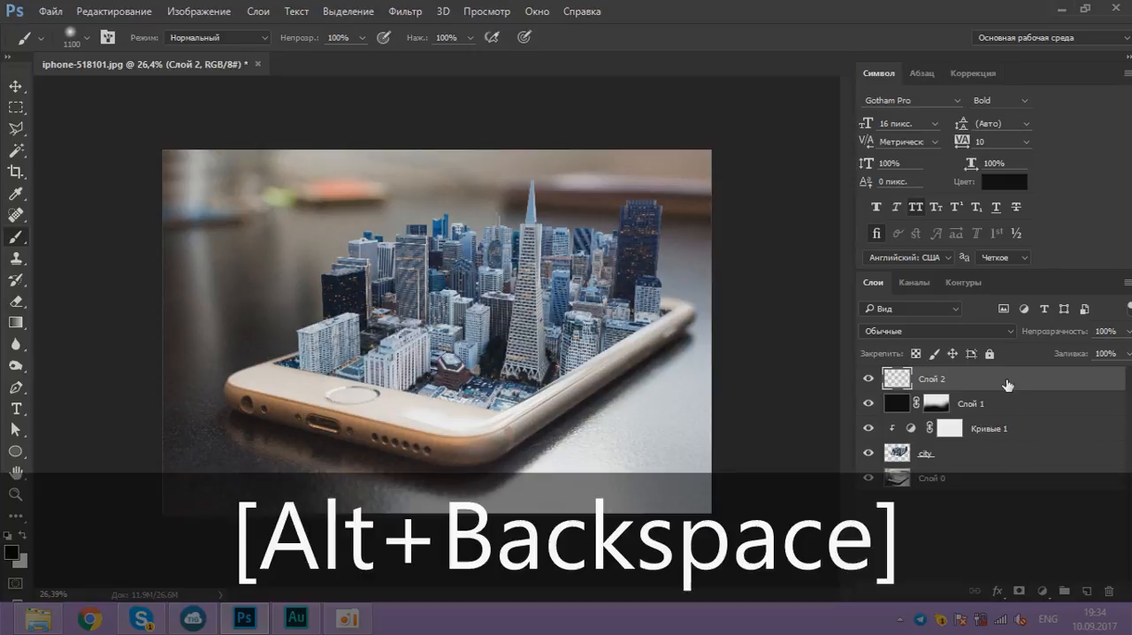
{"action": "key", "text": "alt+BackSpace"}
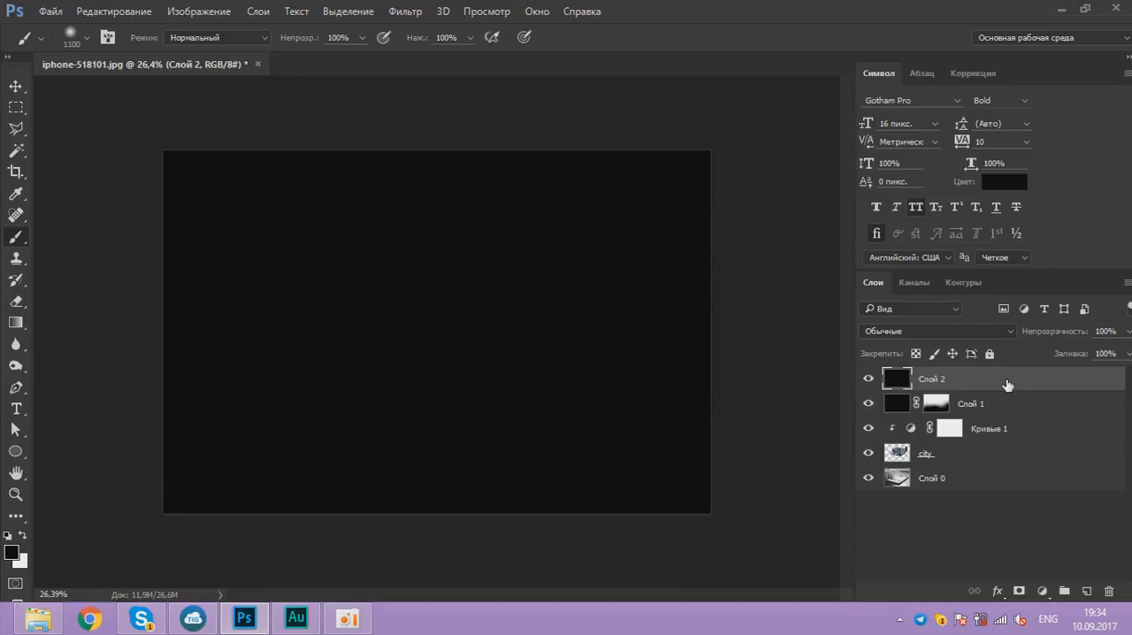
Step: Render a lens flare (Блик) in the black layer's upper-left corner with the 50-300 mm zoom lens, nudging its brightness up slightly
{"action": "left_click", "coordinate": [416, 15]}
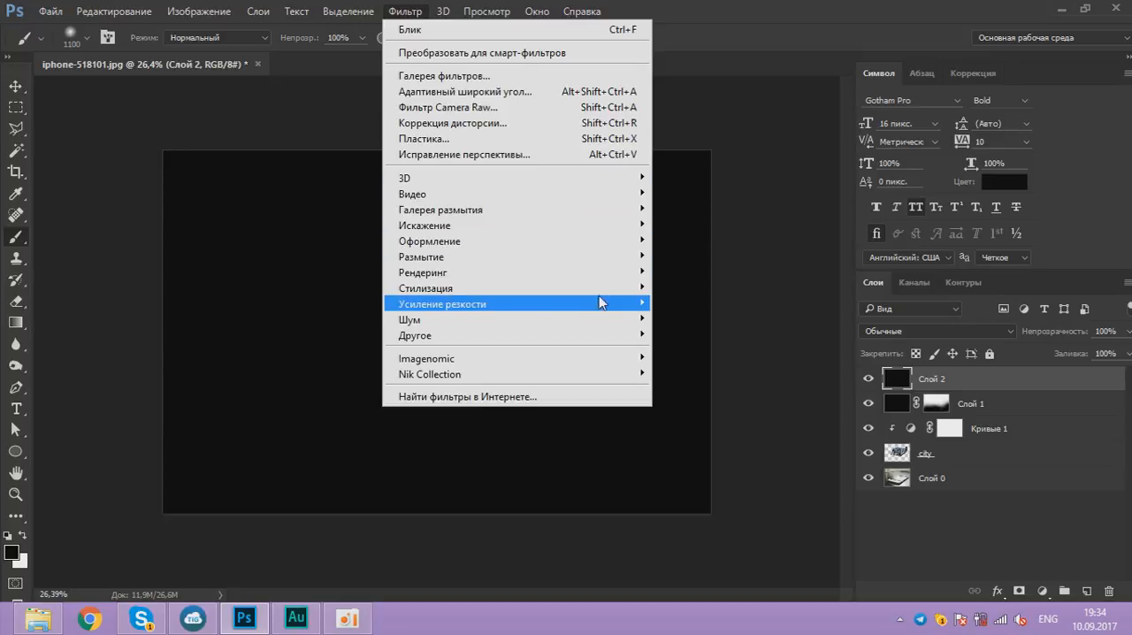
{"action": "mouse_move", "coordinate": [619, 275]}
{"action": "left_click", "coordinate": [716, 328]}
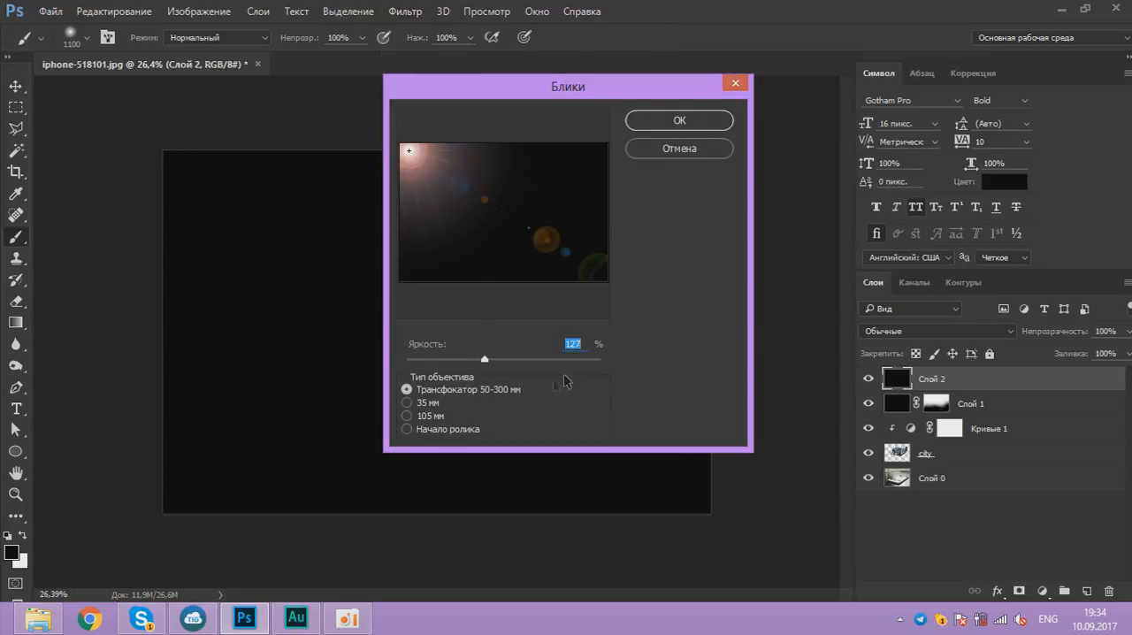
{"action": "left_click_drag", "start_coordinate": [485, 359], "coordinate": [488, 360]}
{"action": "left_click", "coordinate": [703, 121]}
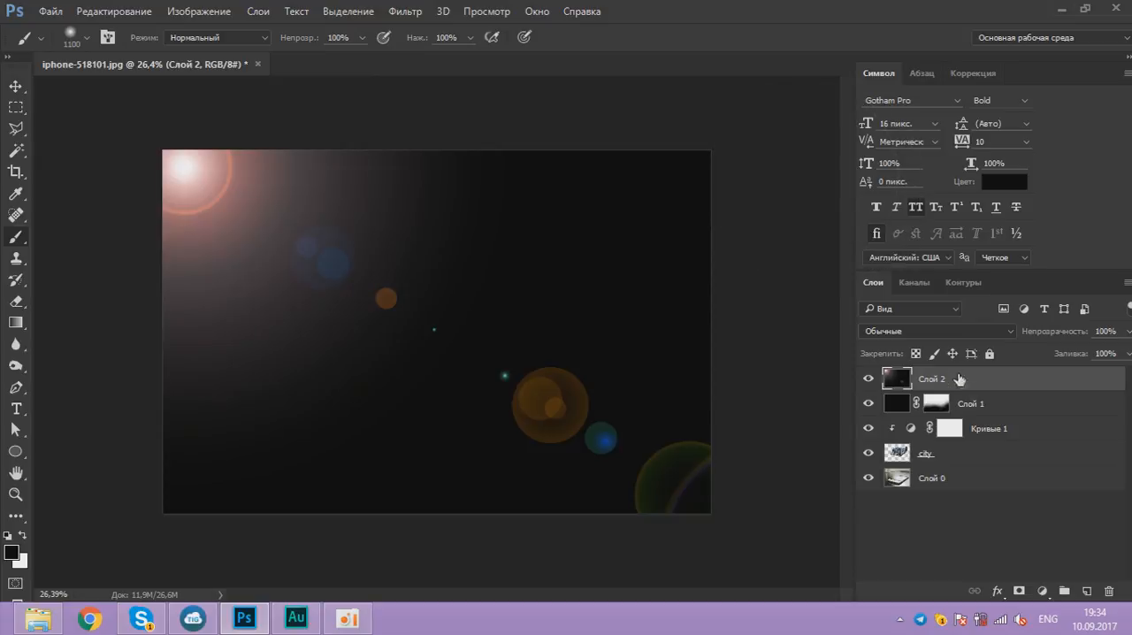
Step: Set the flare layer's blend mode to Экран (Screen) and compare the image with the layer hidden and shown
{"action": "left_click", "coordinate": [933, 337]}
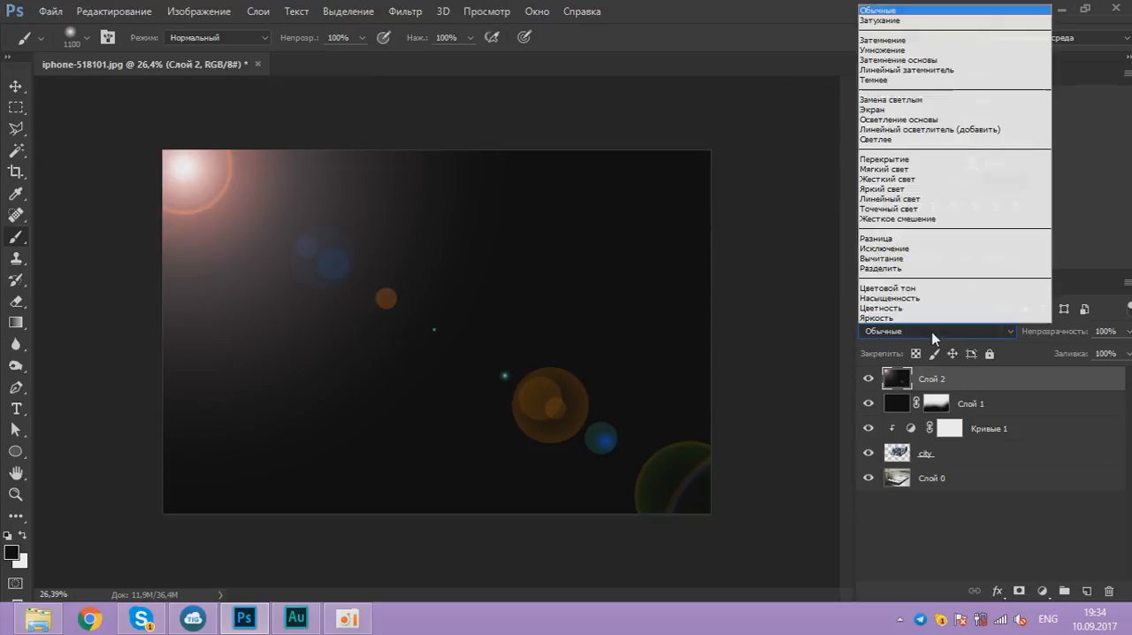
{"action": "left_click", "coordinate": [900, 116]}
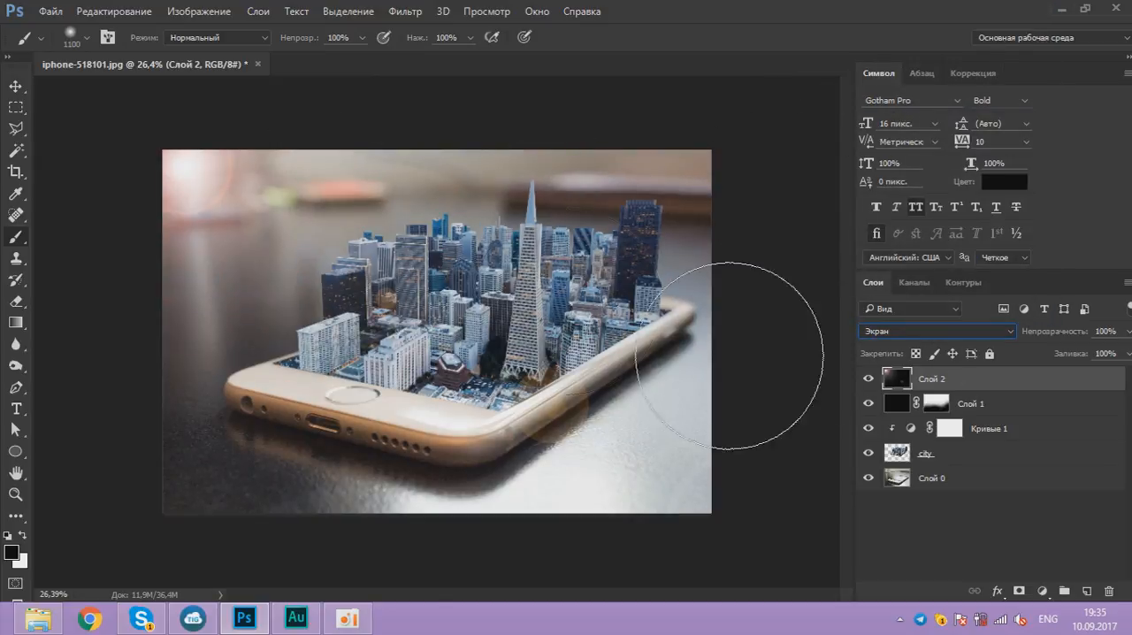
{"action": "left_click", "coordinate": [865, 378]}
{"action": "left_click", "coordinate": [865, 378]}
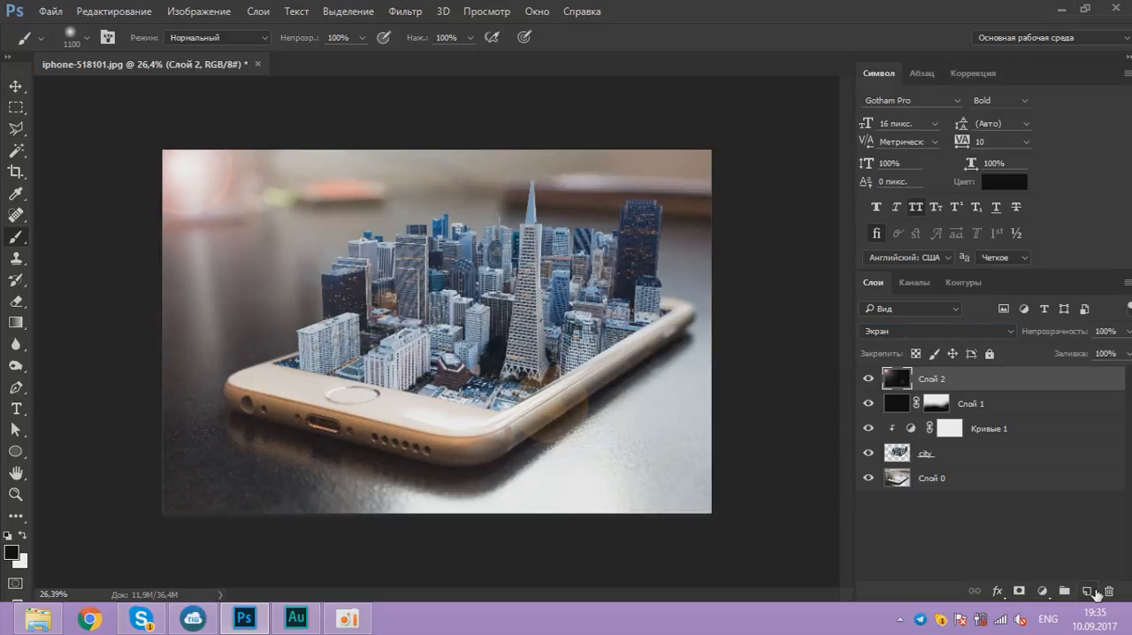
Step: Add a new layer above the flare and set the foreground colour to orange #ffa200
{"action": "left_click", "coordinate": [1087, 590]}
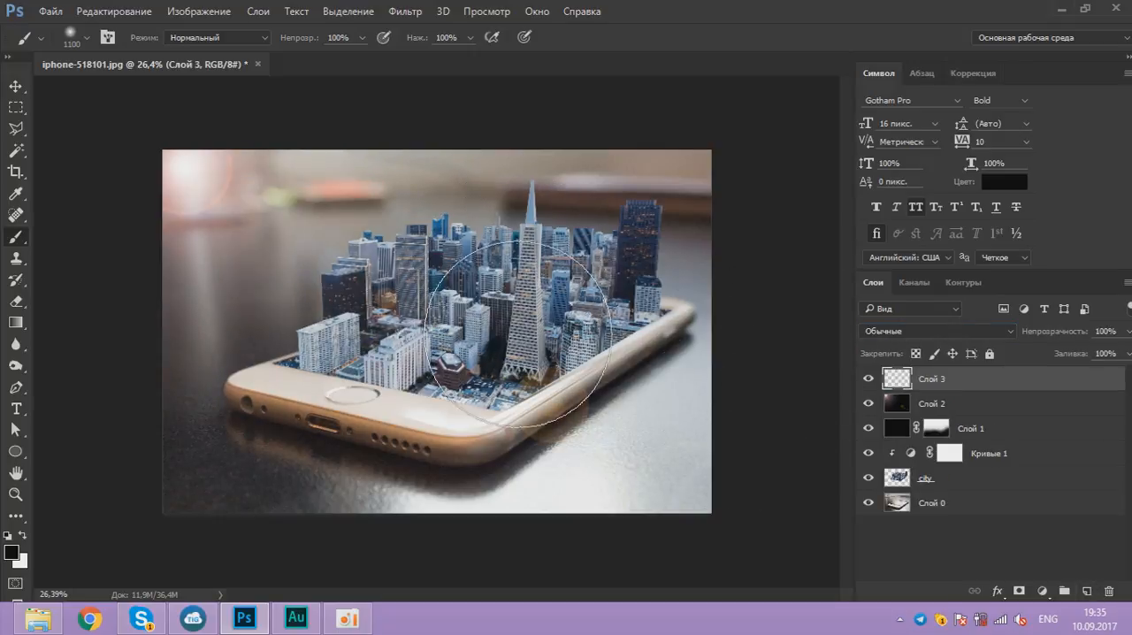
{"action": "scroll", "coordinate": [591, 316], "scroll_direction": "down", "scroll_amount": 1}
{"action": "scroll", "coordinate": [589, 315], "scroll_direction": "down", "scroll_amount": 1}
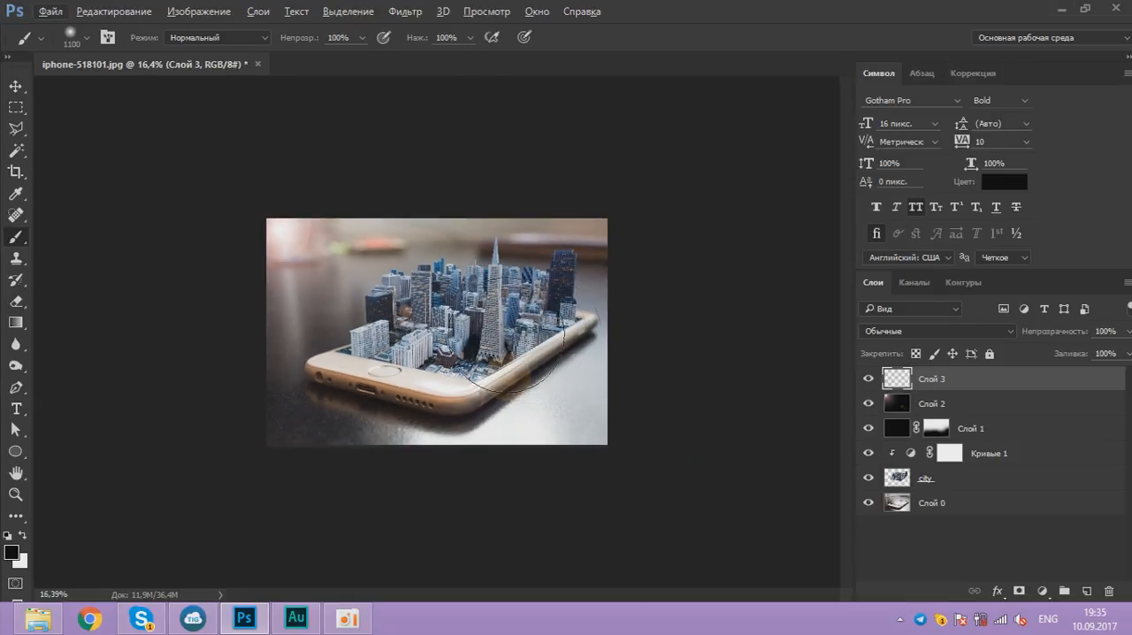
{"action": "left_click", "coordinate": [11, 552]}
{"action": "left_click_drag", "start_coordinate": [837, 373], "coordinate": [850, 352]}
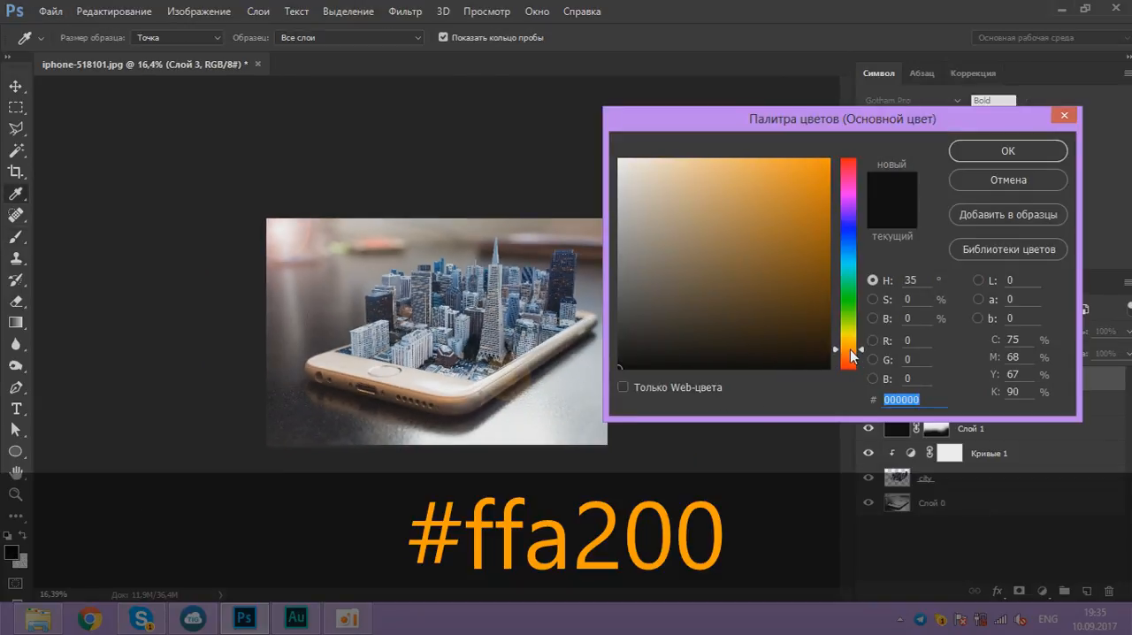
{"action": "type", "text": "ffa200"}
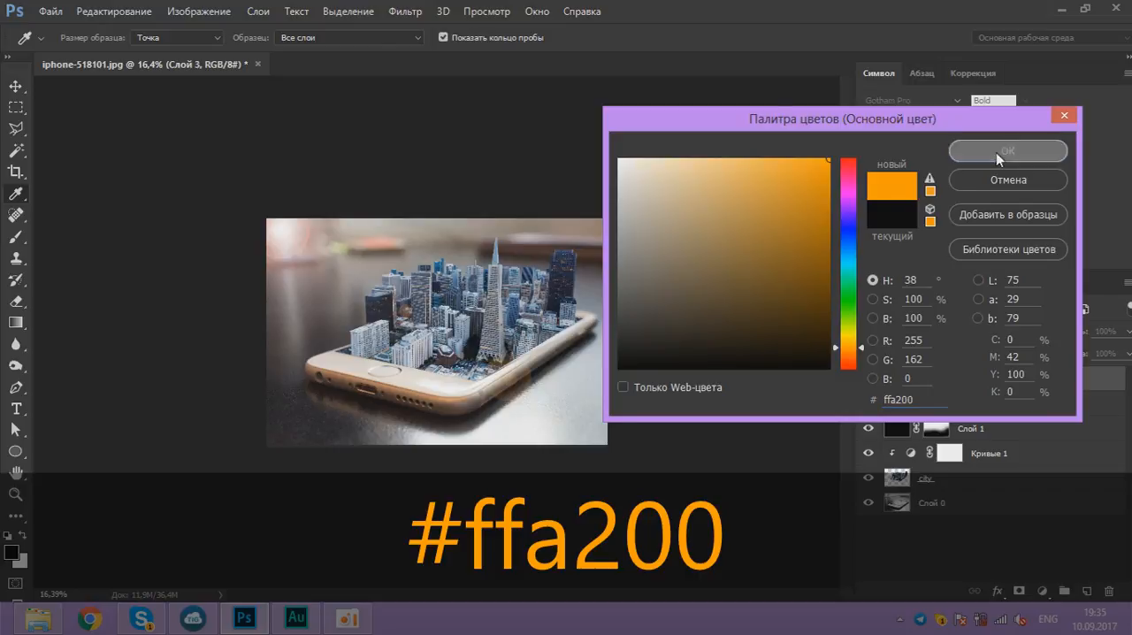
{"action": "left_click", "coordinate": [996, 153]}
Step: Enlarge the soft brush to 3700 px and paint one orange dab over the image's upper-left corner on Слой 3
{"action": "key", "text": "b"}
{"action": "right_click", "coordinate": [387, 292]}
{"action": "left_click", "coordinate": [724, 7]}
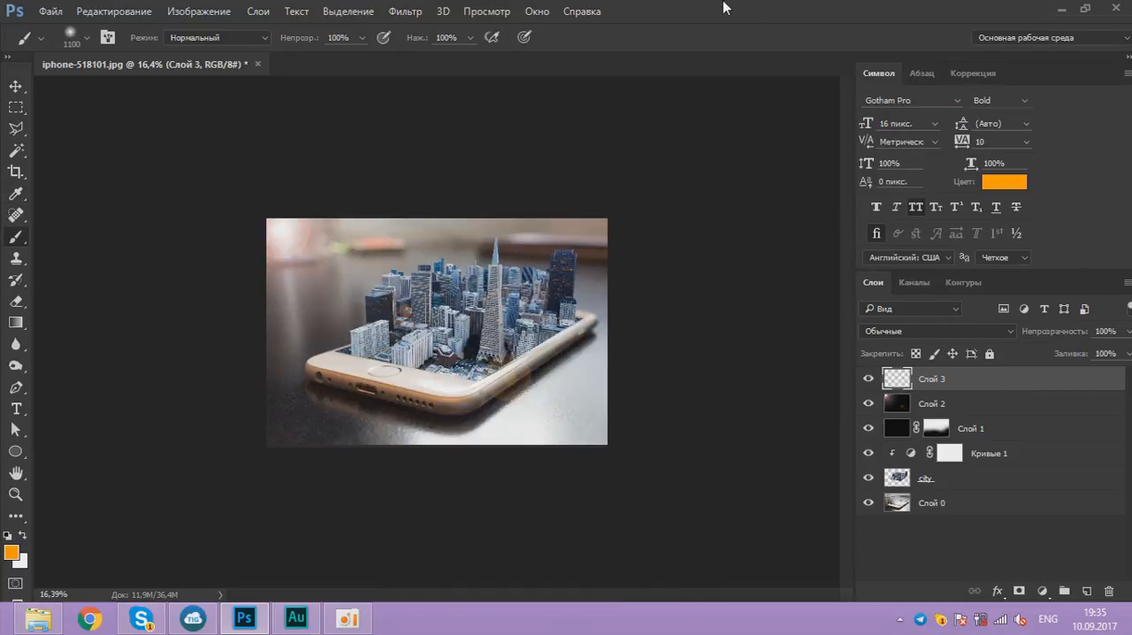
{"action": "key", "text": "bracketright"}
{"action": "key", "text": "bracketright"}
{"action": "key", "text": "bracketright"}
{"action": "key", "text": "bracketright"}
{"action": "key", "text": "bracketright"}
{"action": "key", "text": "bracketright"}
{"action": "key", "text": "bracketright"}
{"action": "key", "text": "bracketright"}
{"action": "key", "text": "bracketright"}
{"action": "key", "text": "bracketright"}
{"action": "key", "text": "bracketright"}
{"action": "key", "text": "bracketright"}
{"action": "key", "text": "bracketright"}
{"action": "key", "text": "bracketright"}
{"action": "key", "text": "bracketright"}
{"action": "key", "text": "bracketright"}
{"action": "key", "text": "bracketright"}
{"action": "key", "text": "bracketright"}
{"action": "key", "text": "bracketright"}
{"action": "key", "text": "bracketright"}
{"action": "key", "text": "bracketright"}
{"action": "scroll", "coordinate": [309, 257], "scroll_direction": "down", "scroll_amount": 2}
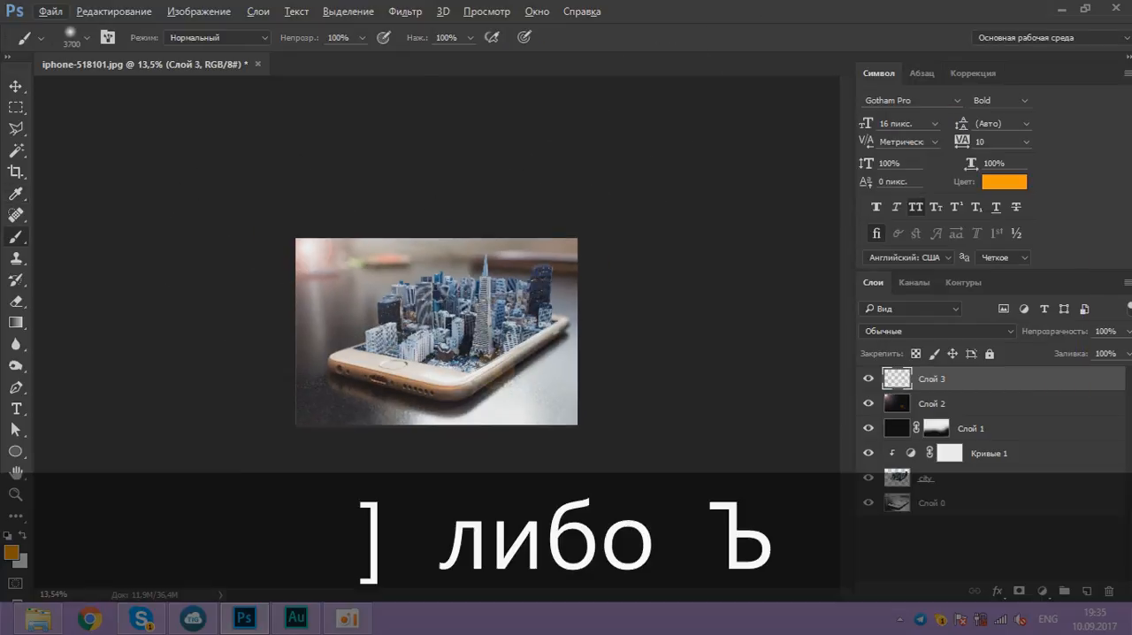
{"action": "left_click", "coordinate": [309, 256]}
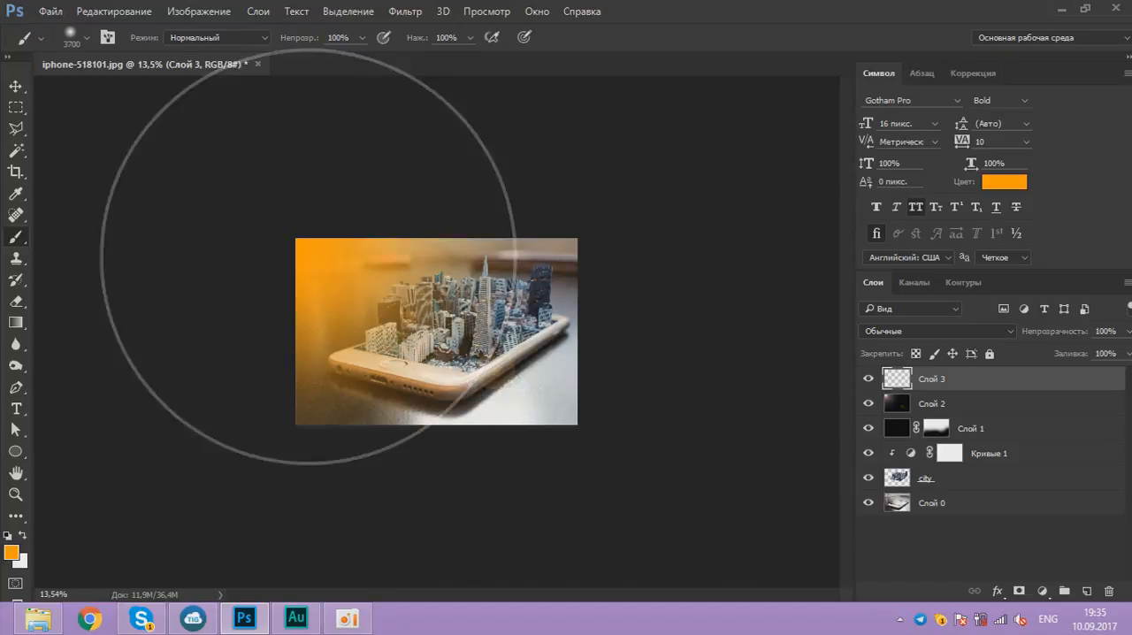
Step: Set the orange layer's blend mode to Мягкий свет (Soft Light) and its opacity to 75%
{"action": "left_click", "coordinate": [925, 333]}
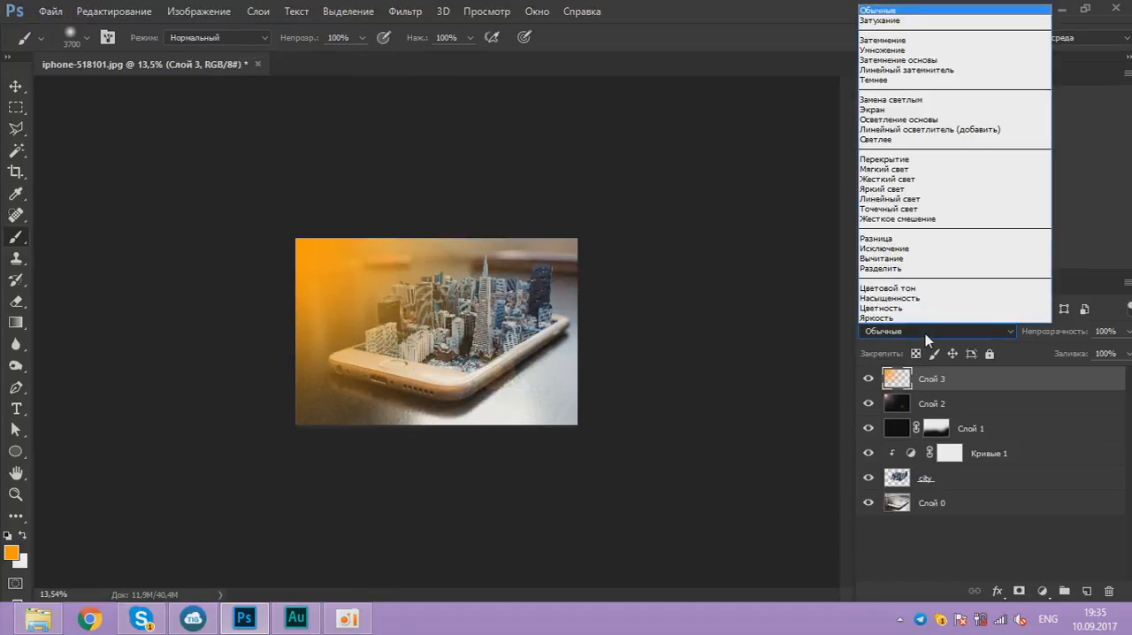
{"action": "left_click", "coordinate": [908, 169]}
{"action": "left_click_drag", "start_coordinate": [1129, 332], "coordinate": [1108, 352]}
{"action": "scroll", "coordinate": [707, 354], "scroll_direction": "up", "scroll_amount": 6}
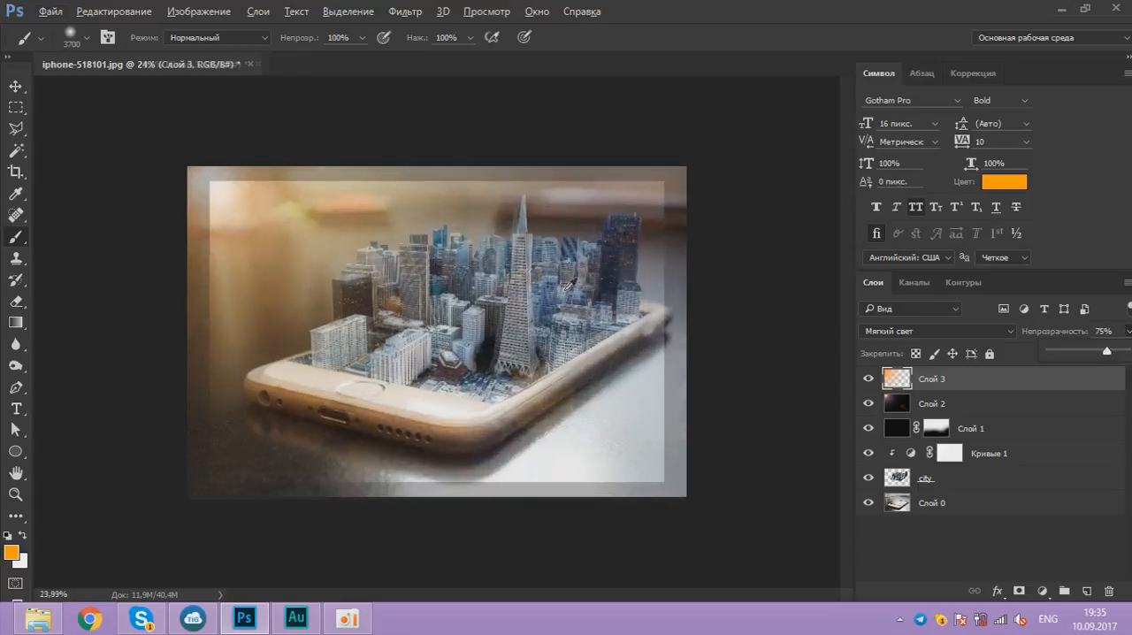
Step: Compare the image with the orange light layer hidden and shown
{"action": "left_click", "coordinate": [869, 379]}
{"action": "left_click", "coordinate": [869, 379]}
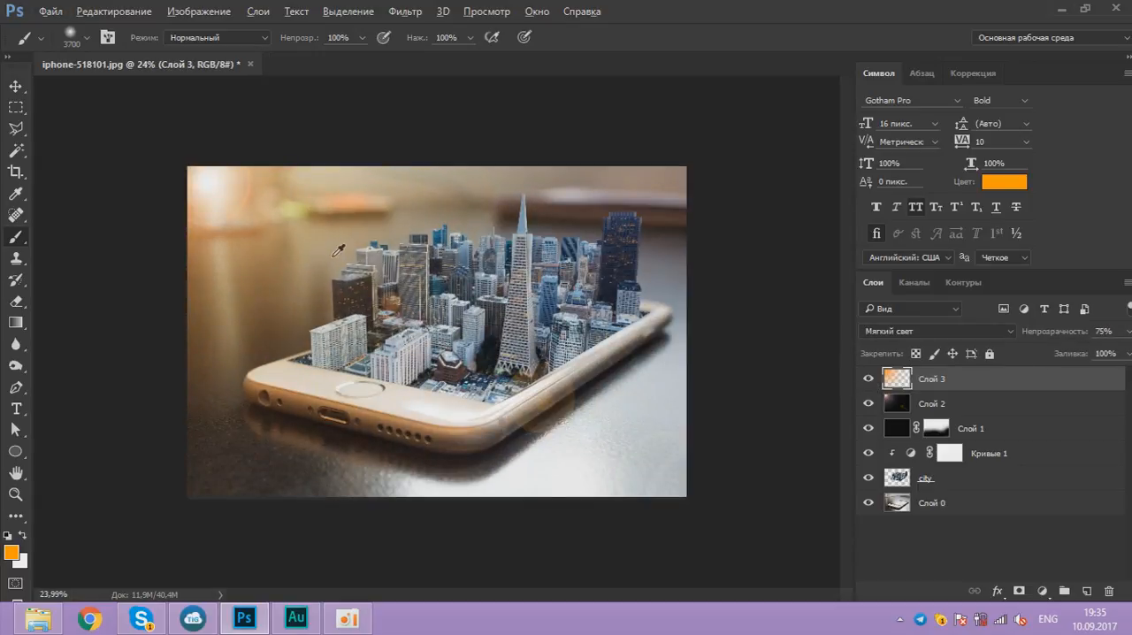
{"action": "scroll", "coordinate": [460, 267], "scroll_direction": "up", "scroll_amount": 1}
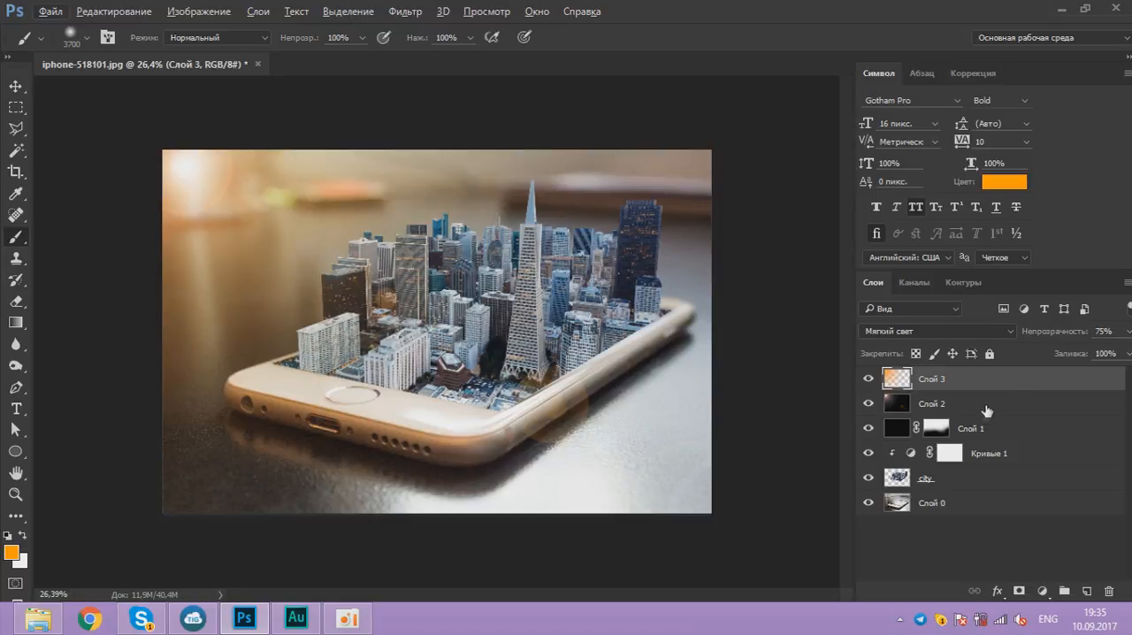
Step: Rename the flare layer Слой 2 to "блик" and the orange layer Слой 3 to "свет"
{"action": "left_click", "coordinate": [928, 405]}
{"action": "double_click", "coordinate": [944, 405]}
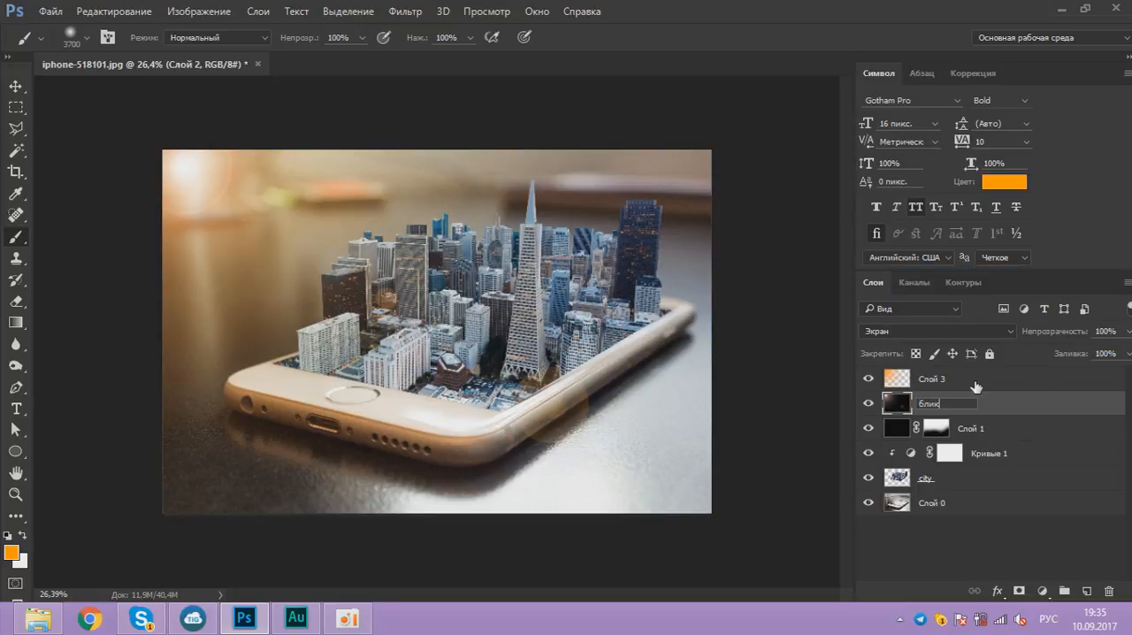
{"action": "left_click", "coordinate": [935, 381]}
{"action": "double_click", "coordinate": [937, 380]}
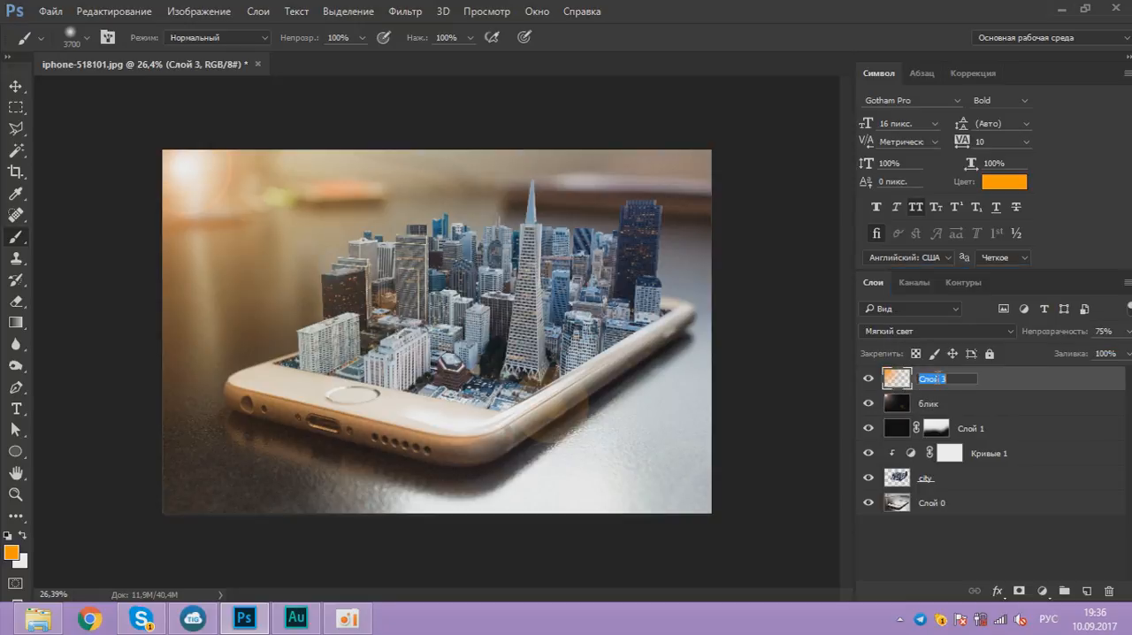
{"action": "type", "text": "свет"}
Step: Apply a Gaussian Blur with a 6-pixel radius to the блик layer
{"action": "left_click", "coordinate": [934, 404]}
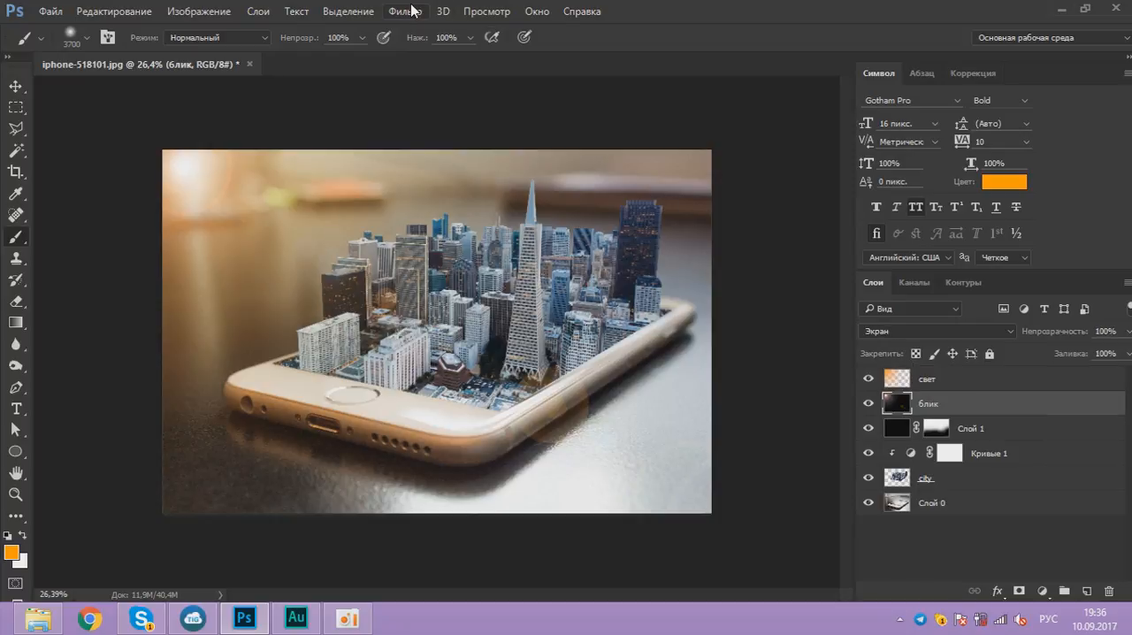
{"action": "left_click", "coordinate": [409, 11]}
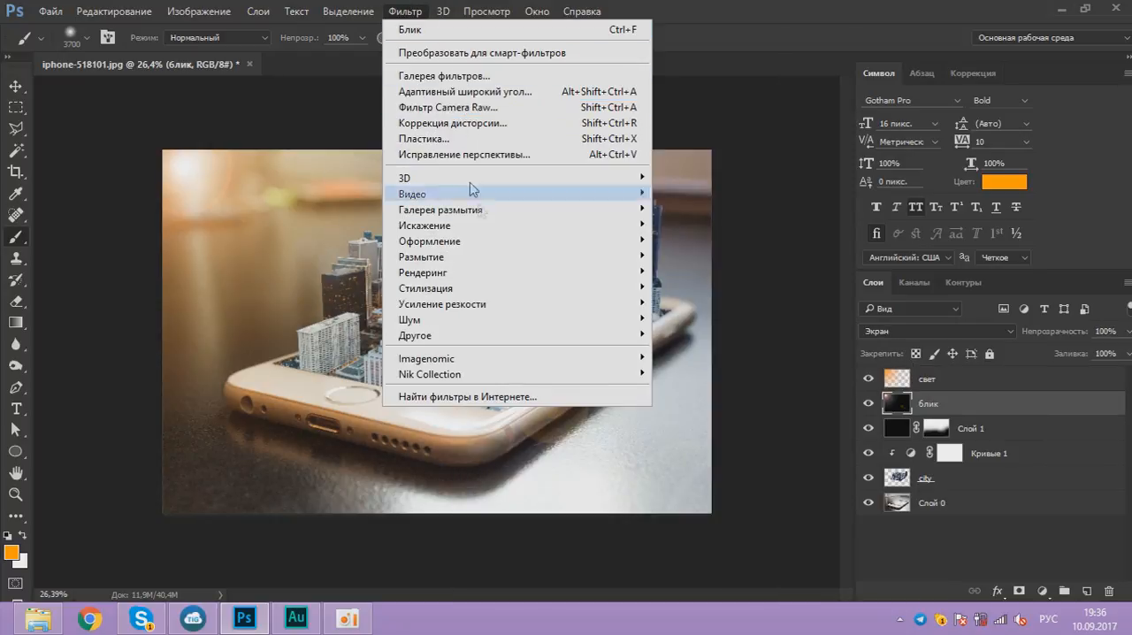
{"action": "mouse_move", "coordinate": [599, 268]}
{"action": "left_click", "coordinate": [743, 329]}
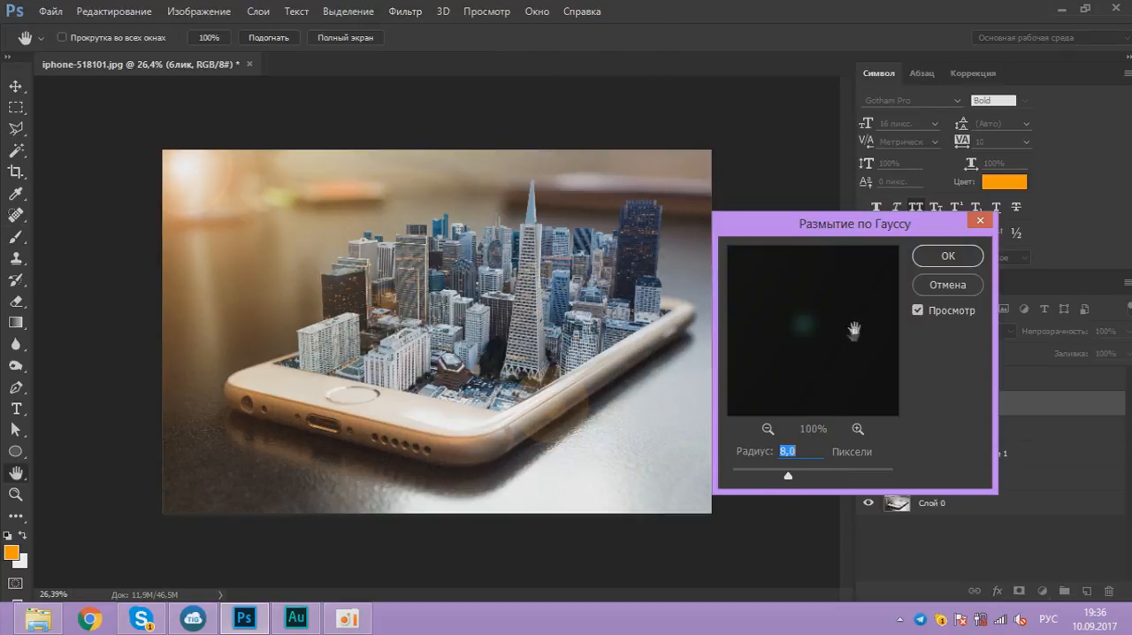
{"action": "left_click", "coordinate": [948, 255]}
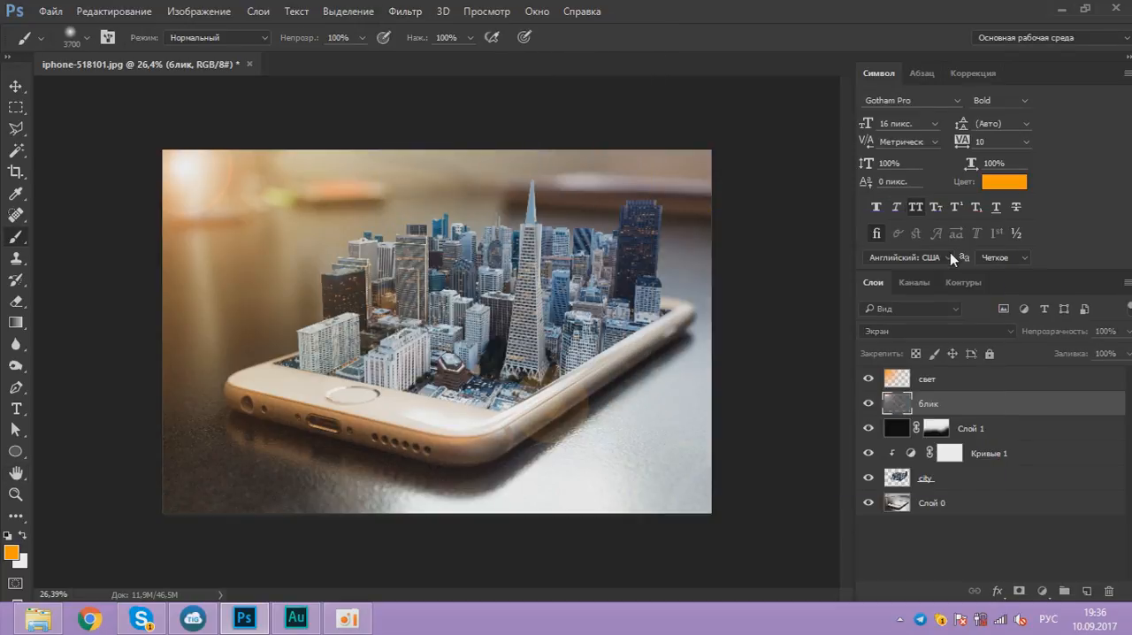
Step: Add a new layer directly above Слой 0, beneath the city layer, and name it "тень"
{"action": "left_click", "coordinate": [998, 478]}
{"action": "left_click", "coordinate": [1017, 455]}
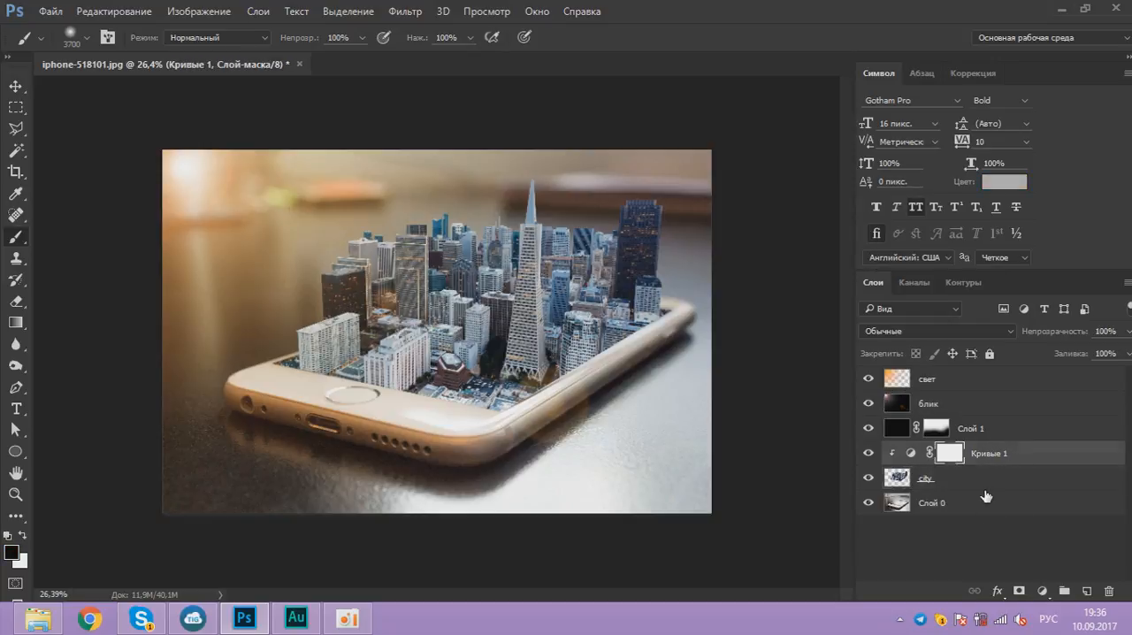
{"action": "left_click", "coordinate": [983, 486]}
{"action": "left_click", "coordinate": [1055, 511]}
{"action": "left_click", "coordinate": [1090, 590]}
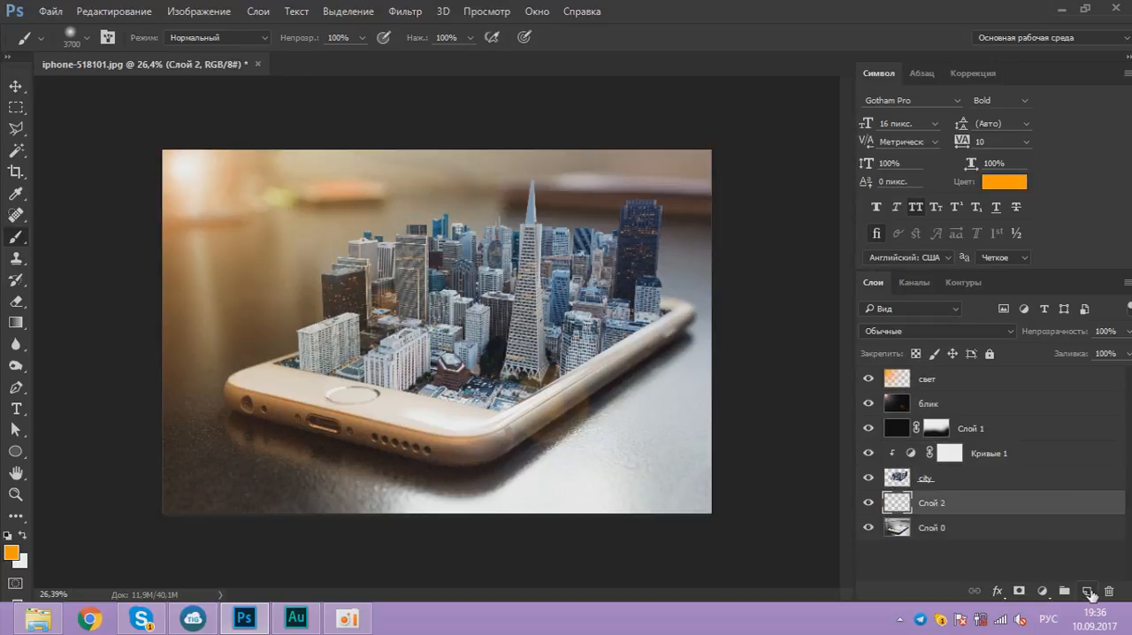
{"action": "double_click", "coordinate": [926, 504]}
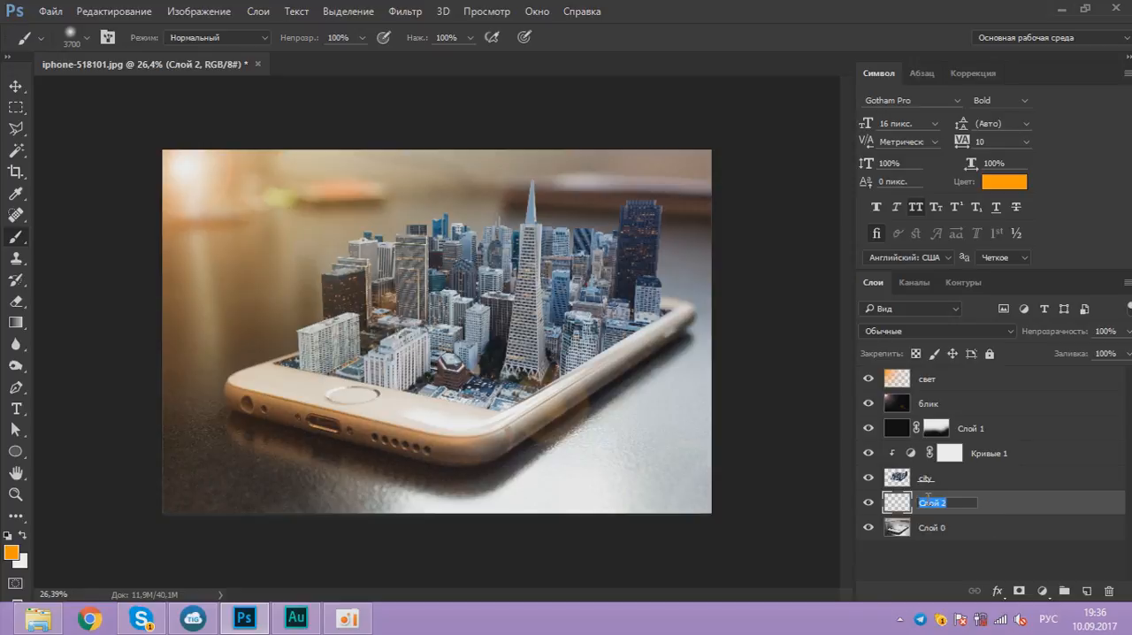
{"action": "type", "text": "тень"}
{"action": "key", "text": "Return"}
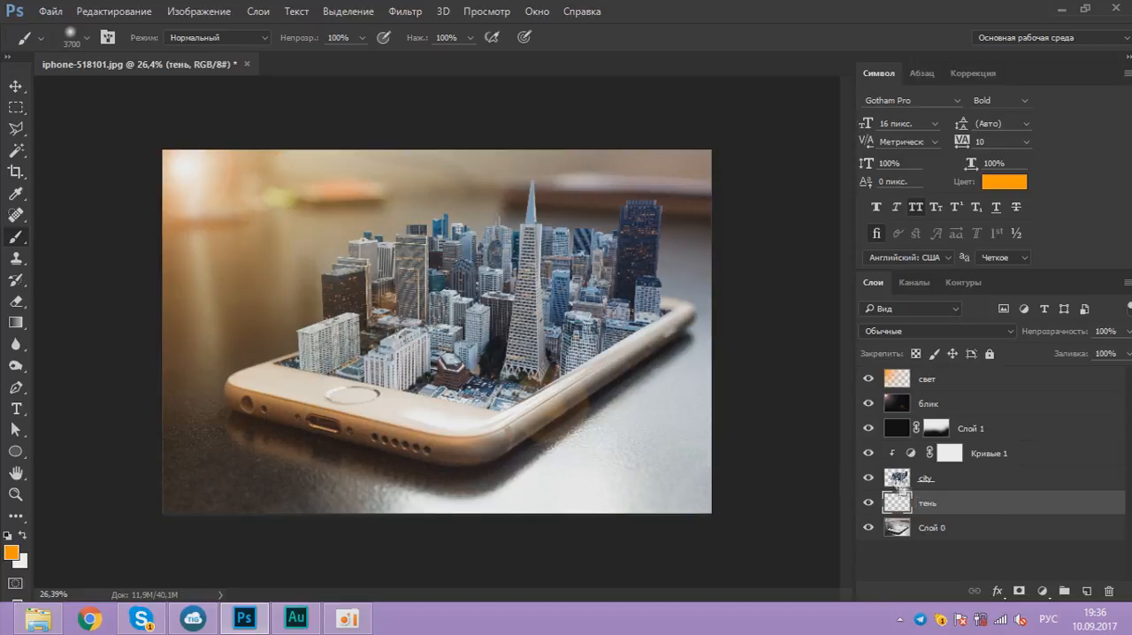
Step: Load the city layer's outline as a selection, fill it with black on the тень layer and deselect
{"action": "left_click", "coordinate": [899, 480], "text": "ctrl"}
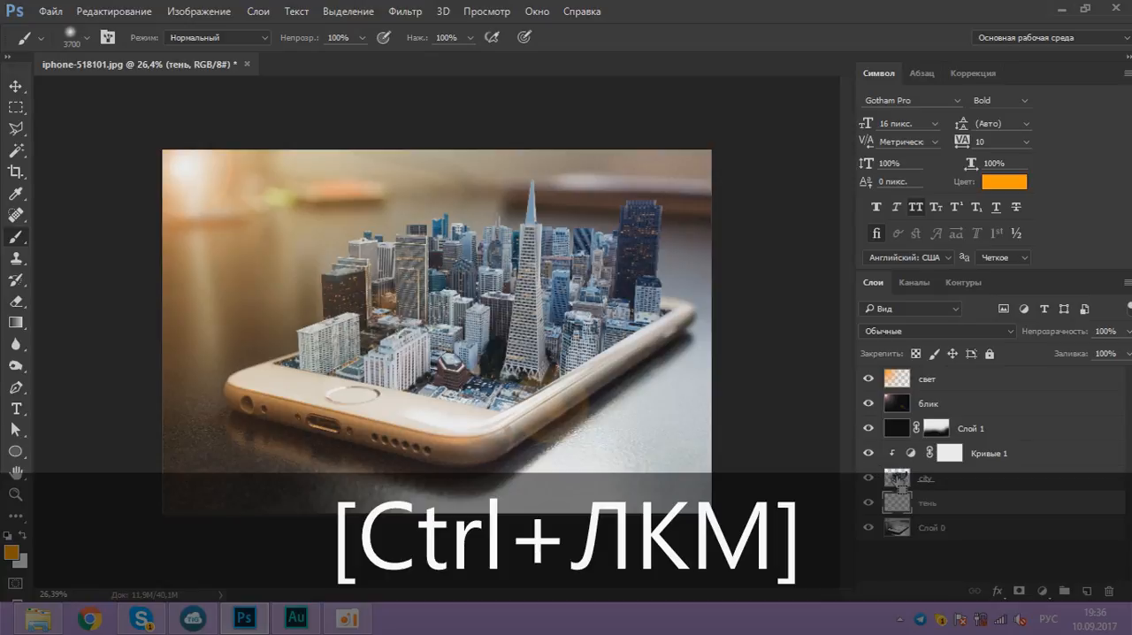
{"action": "left_click", "coordinate": [897, 478], "text": "ctrl"}
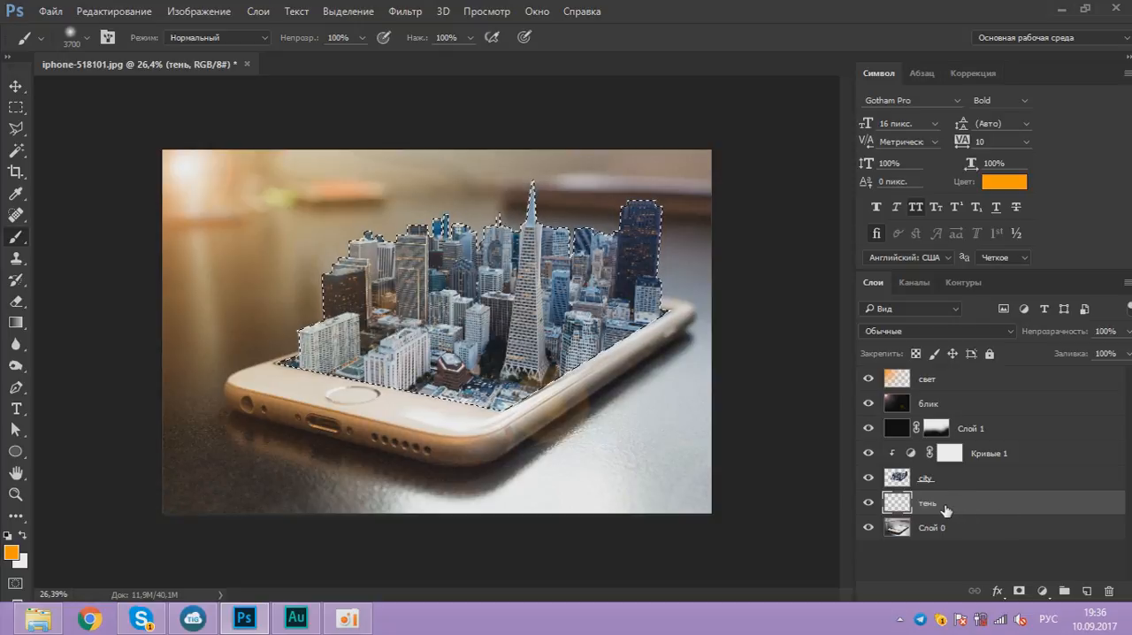
{"action": "key", "text": "d"}
{"action": "key", "text": "alt+BackSpace"}
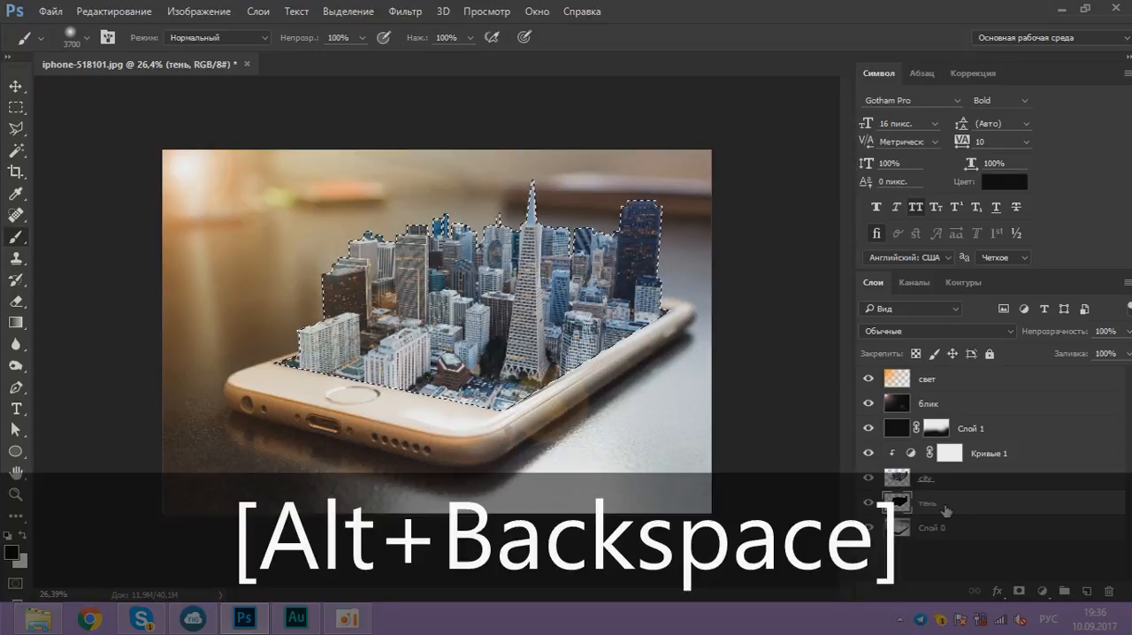
{"action": "key", "text": "ctrl+d"}
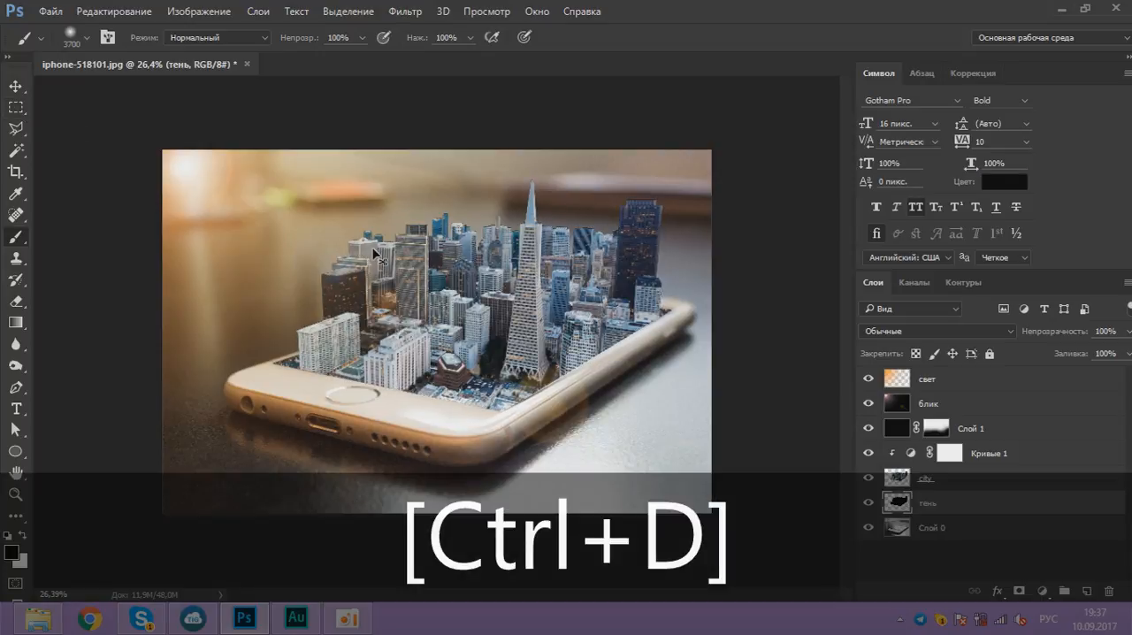
Step: Flip the black silhouette on the тень layer vertically and move it down beneath the city as a reflection
{"action": "key", "text": "ctrl+t"}
{"action": "right_click", "coordinate": [515, 111]}
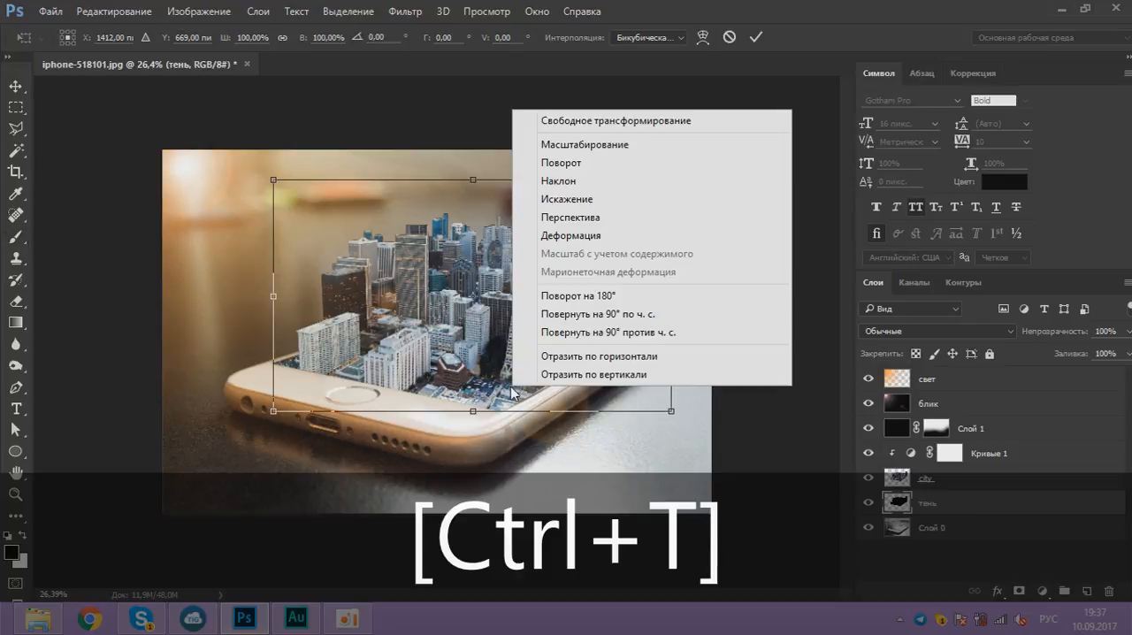
{"action": "left_click", "coordinate": [569, 374]}
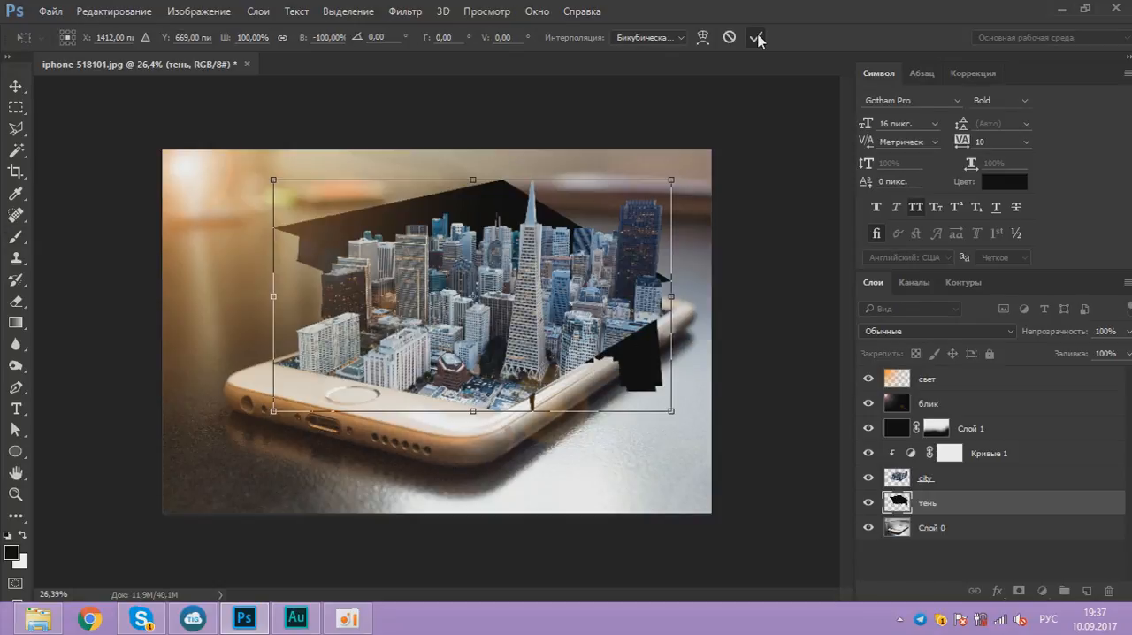
{"action": "left_click", "coordinate": [756, 37]}
{"action": "key", "text": "v"}
{"action": "left_click_drag", "start_coordinate": [501, 212], "coordinate": [499, 299]}
Step: Lower the тень layer's opacity to 9% and shift the silhouette up slightly towards the buildings
{"action": "left_click", "coordinate": [1129, 332]}
{"action": "left_click", "coordinate": [1129, 332]}
{"action": "left_click_drag", "start_coordinate": [1068, 357], "coordinate": [1059, 357]}
{"action": "left_click_drag", "start_coordinate": [672, 387], "coordinate": [673, 369]}
Step: Erase the outer parts of the shadow around the phone with a soft 385 px Eraser, leaving it on the phone's body
{"action": "key", "text": "e"}
{"action": "right_click", "coordinate": [16, 300]}
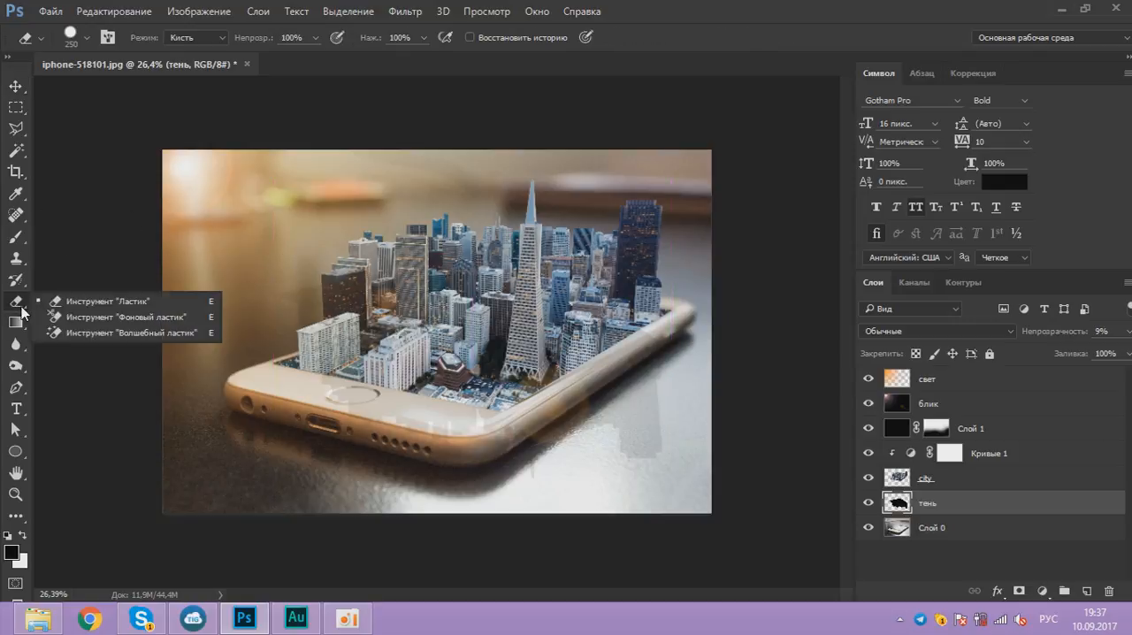
{"action": "key", "text": "e"}
{"action": "right_click", "coordinate": [309, 297]}
{"action": "left_click_drag", "start_coordinate": [417, 357], "coordinate": [396, 359]}
{"action": "left_click_drag", "start_coordinate": [478, 325], "coordinate": [488, 325]}
{"action": "left_click_drag", "start_coordinate": [290, 276], "coordinate": [288, 313]}
{"action": "mouse_move", "coordinate": [571, 406]}
{"action": "left_mouse_down"}
{"action": "mouse_move", "coordinate": [664, 467]}
{"action": "mouse_move", "coordinate": [631, 455]}
{"action": "mouse_move", "coordinate": [678, 392]}
{"action": "mouse_move", "coordinate": [543, 466]}
{"action": "mouse_move", "coordinate": [621, 350]}
{"action": "mouse_move", "coordinate": [510, 480]}
{"action": "left_mouse_up"}
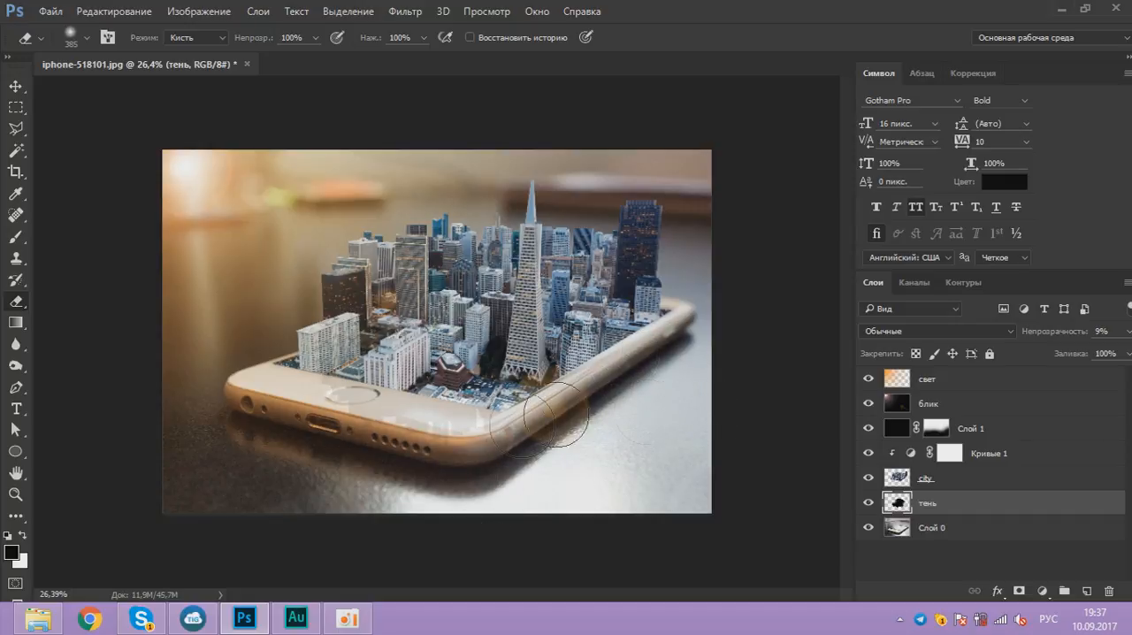
Step: Soften the remaining shadow on the тень layer with a Gaussian Blur
{"action": "double_click", "coordinate": [924, 503]}
{"action": "left_click", "coordinate": [405, 11]}
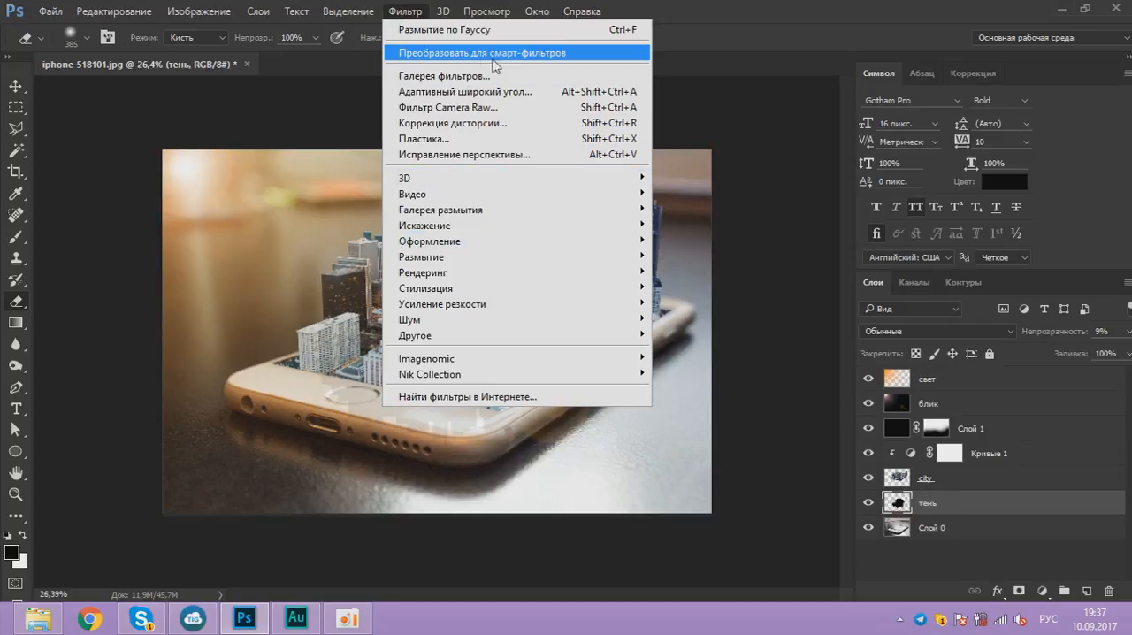
{"action": "mouse_move", "coordinate": [590, 263]}
{"action": "left_click", "coordinate": [752, 335]}
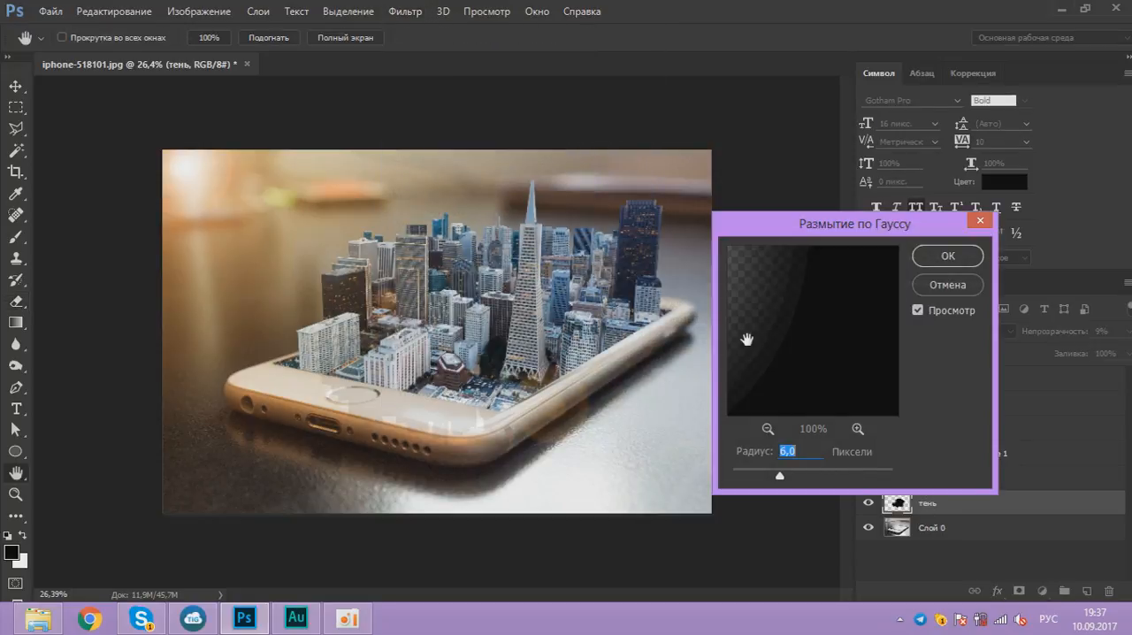
{"action": "left_click_drag", "start_coordinate": [793, 478], "coordinate": [787, 480]}
{"action": "left_click", "coordinate": [962, 257]}
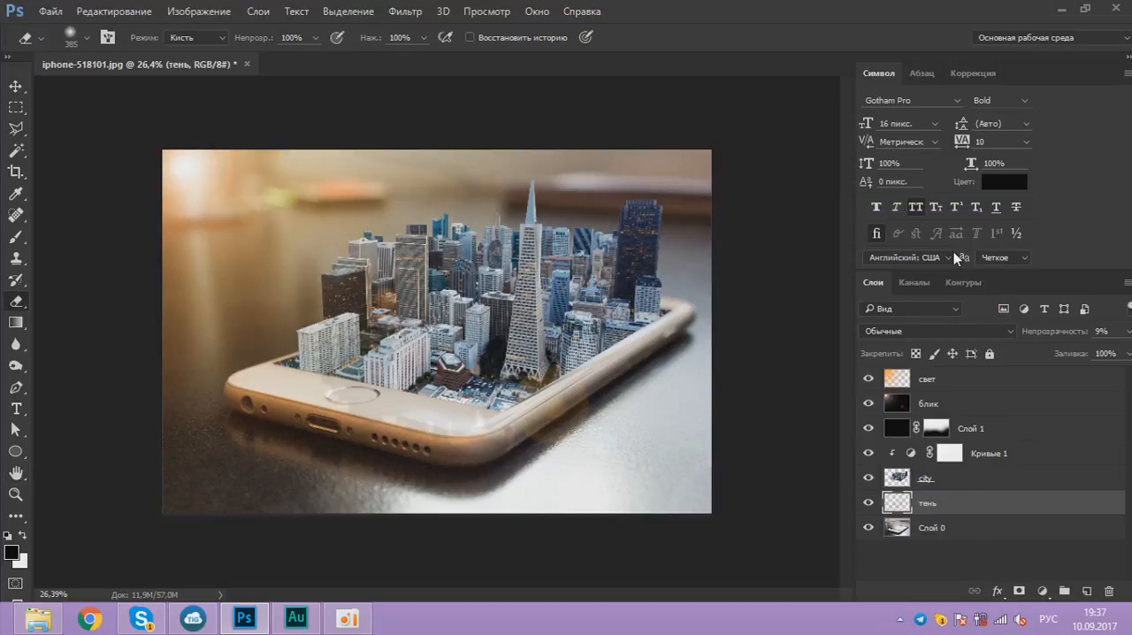
Step: Add a new layer above Кривые 1 and turn it into a clipping mask for the city
{"action": "left_click", "coordinate": [1015, 455]}
{"action": "left_click", "coordinate": [1087, 591]}
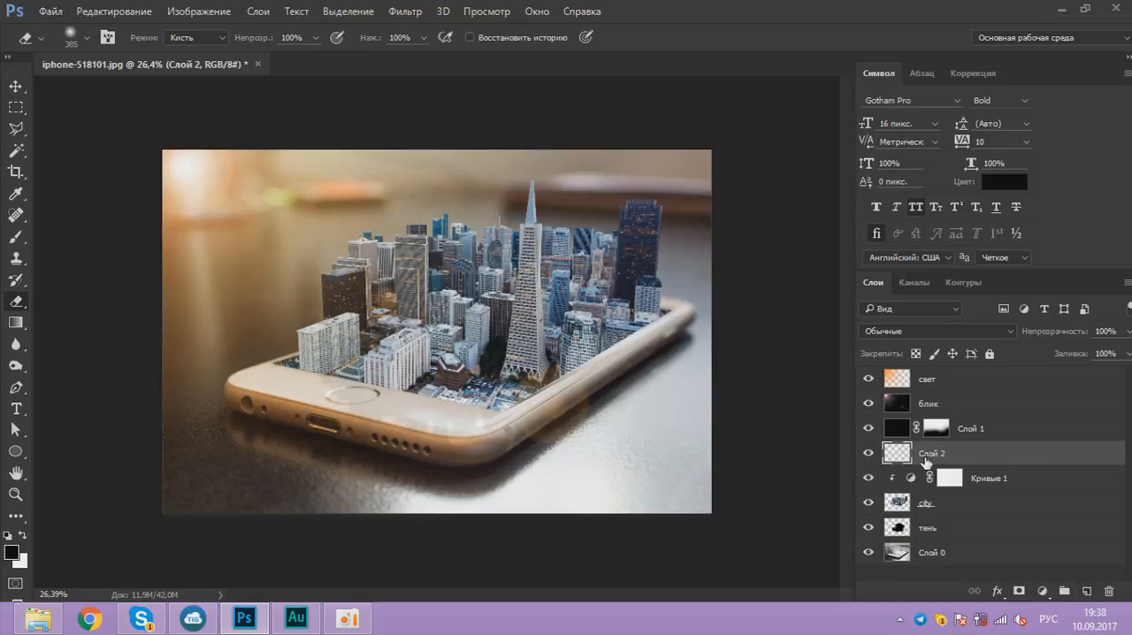
{"action": "left_click", "coordinate": [898, 463], "text": "alt"}
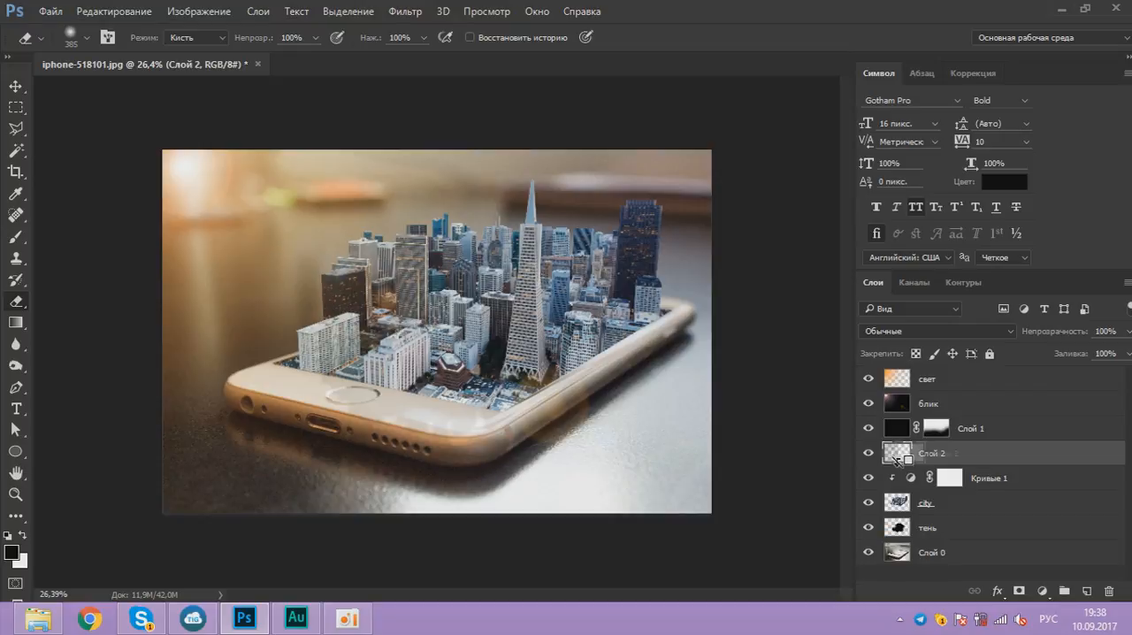
{"action": "left_click", "coordinate": [911, 461], "text": "alt"}
{"action": "right_click", "coordinate": [943, 455]}
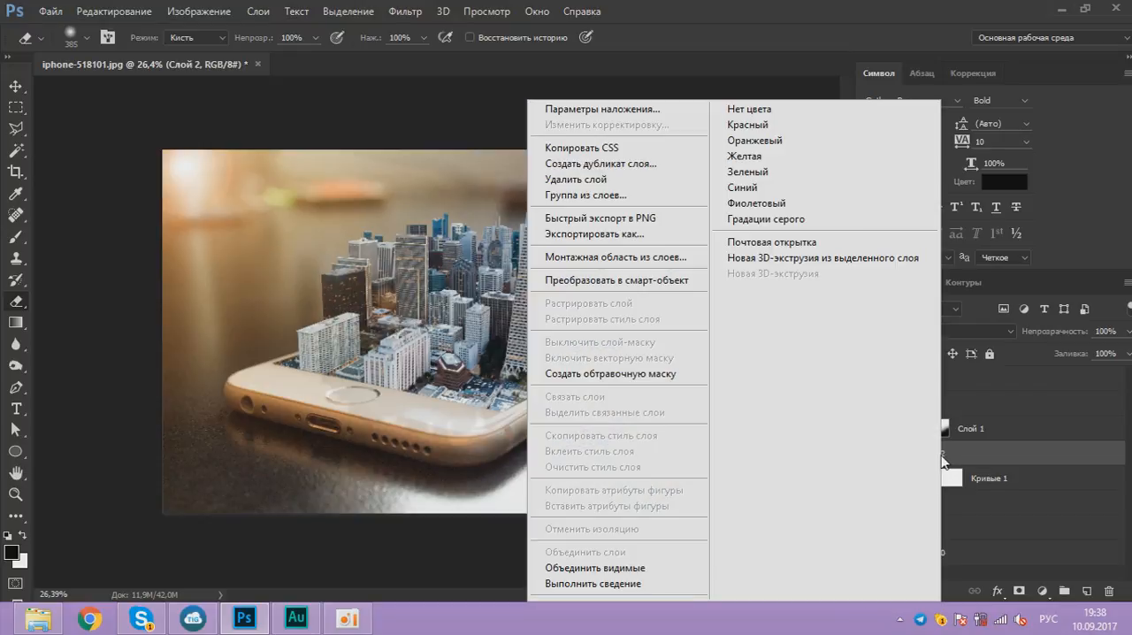
{"action": "left_click", "coordinate": [666, 375]}
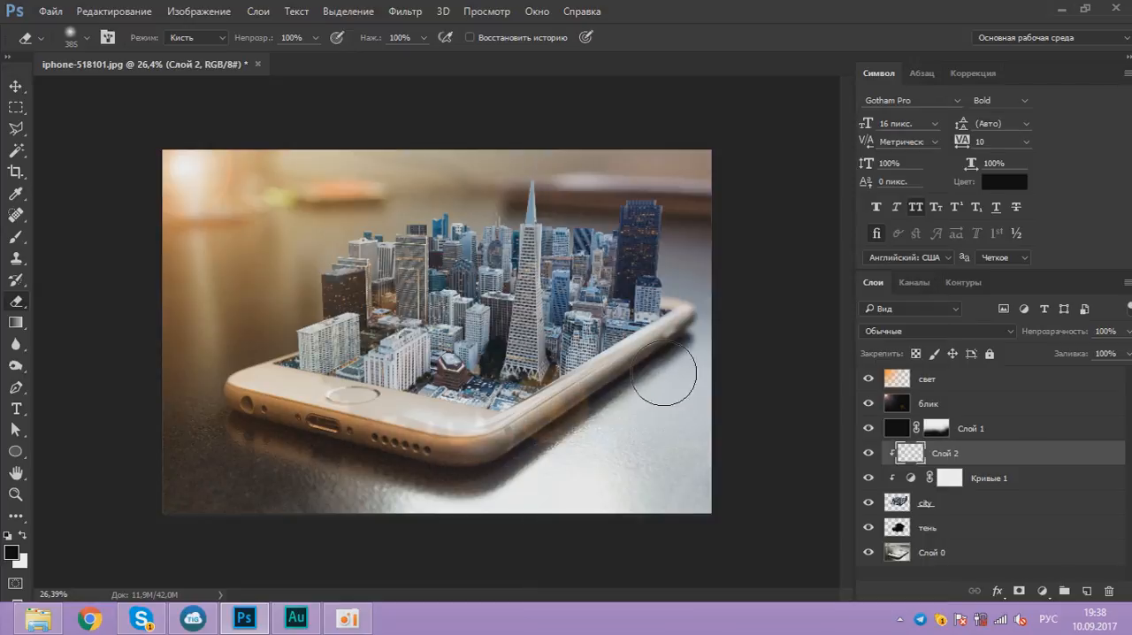
Step: Fill Слой 2 with a reversed linear foreground-to-background gradient, white over the upper buildings and fading to black at the city's base
{"action": "left_click", "coordinate": [18, 323]}
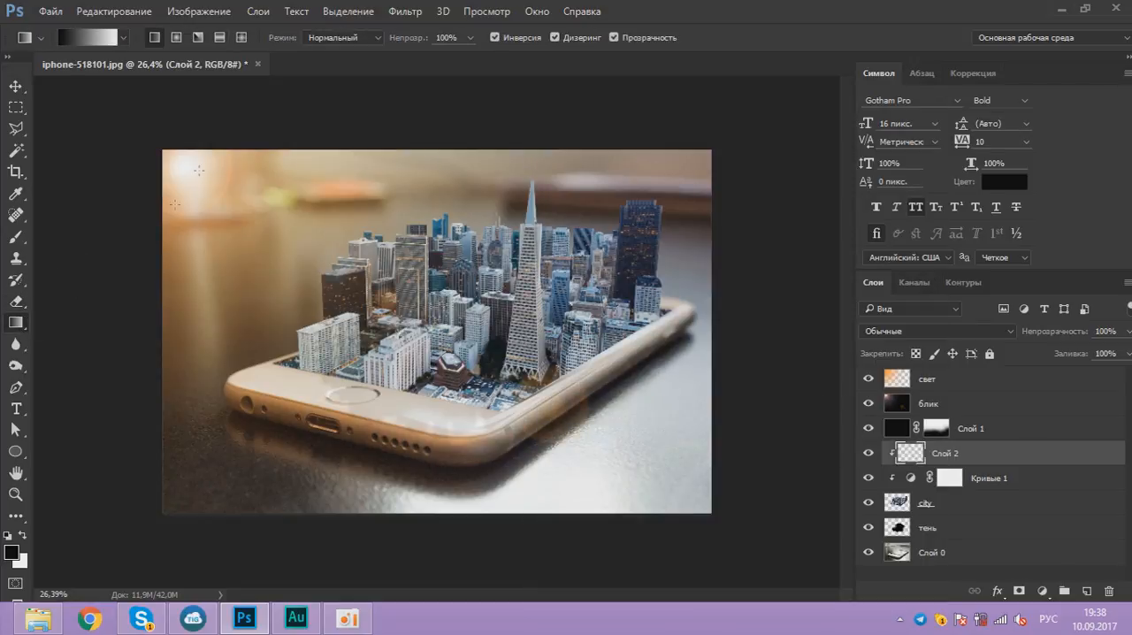
{"action": "left_click", "coordinate": [98, 36]}
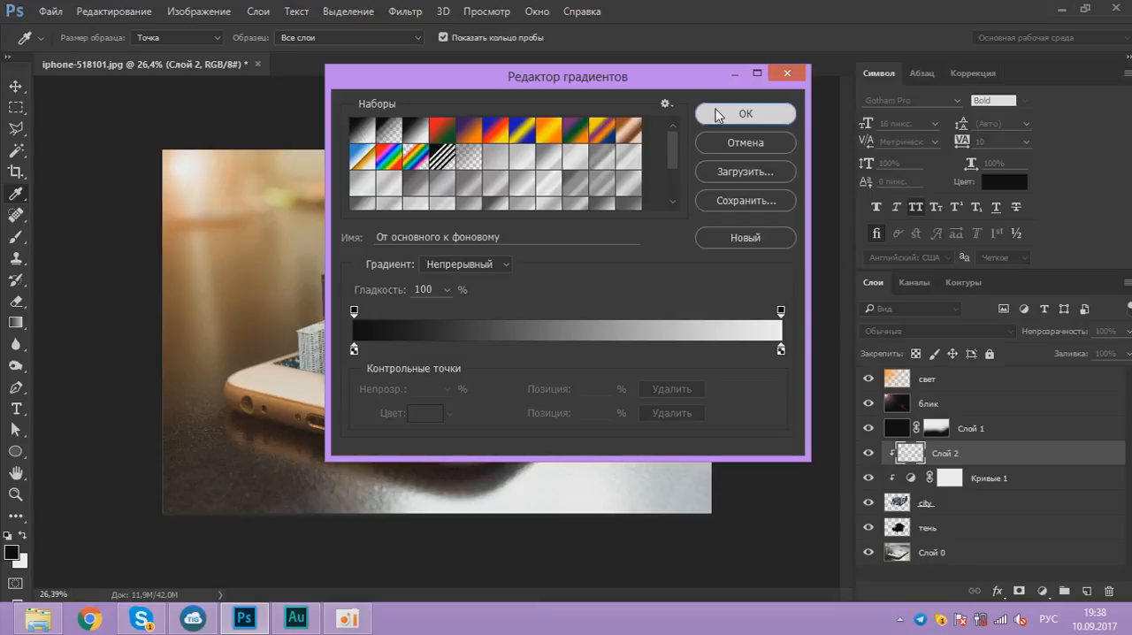
{"action": "left_click", "coordinate": [725, 113]}
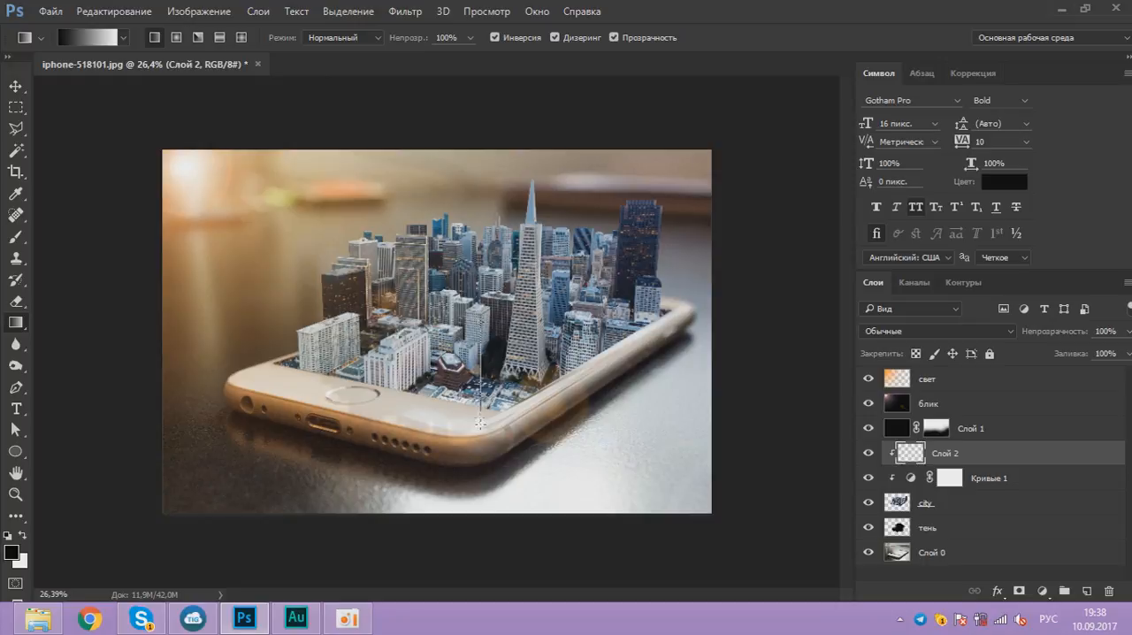
{"action": "left_click_drag", "start_coordinate": [487, 426], "coordinate": [487, 423]}
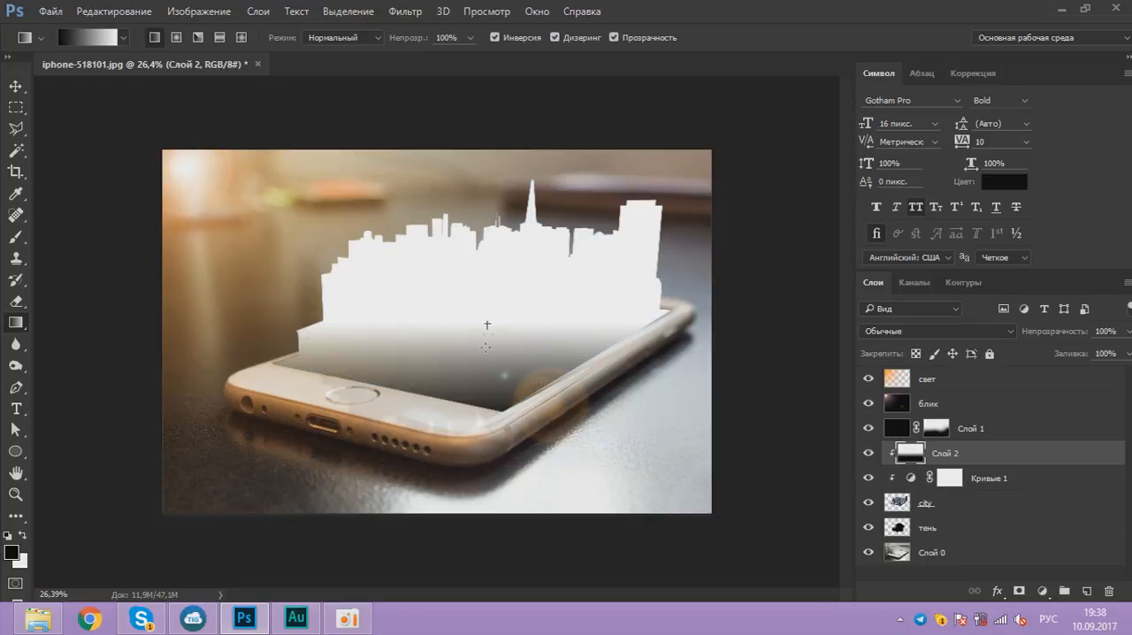
{"action": "left_click_drag", "start_coordinate": [487, 407], "coordinate": [488, 405]}
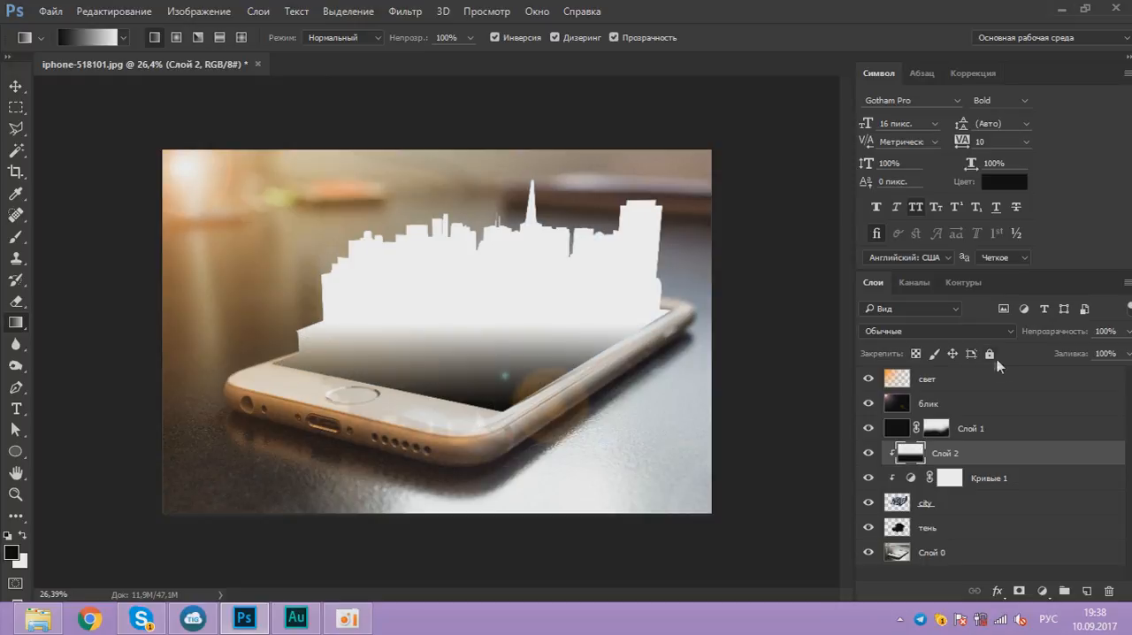
Step: Set the gradient layer's blend mode to Умножение (Multiply) and its opacity to 70%
{"action": "left_click", "coordinate": [973, 333]}
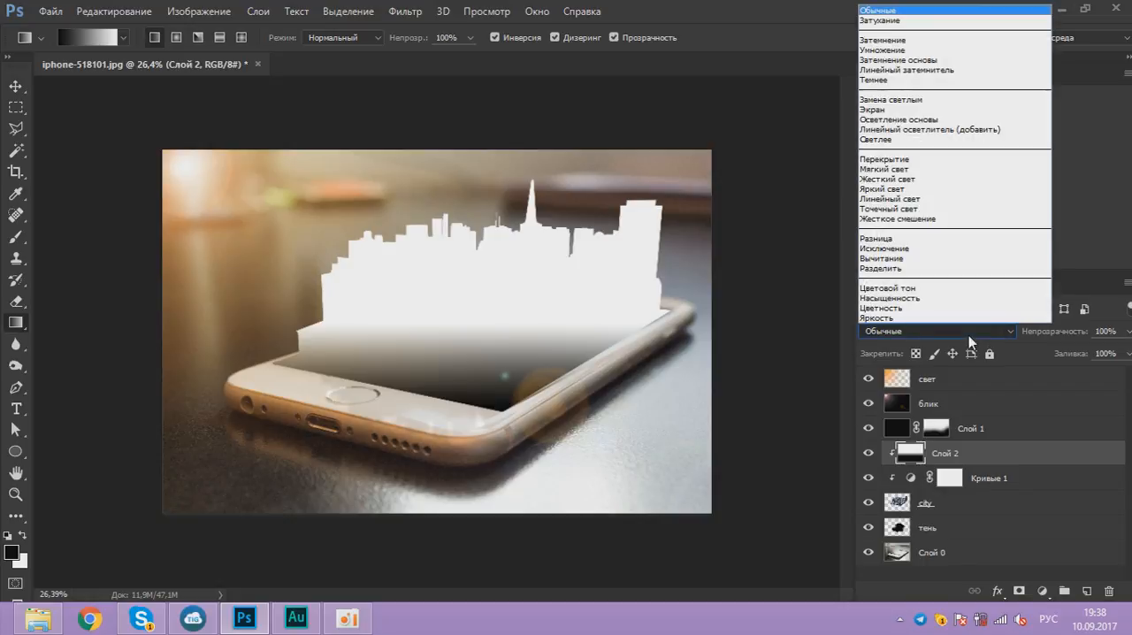
{"action": "left_click", "coordinate": [927, 50]}
{"action": "left_click", "coordinate": [1127, 331]}
{"action": "left_click_drag", "start_coordinate": [1111, 353], "coordinate": [1108, 354]}
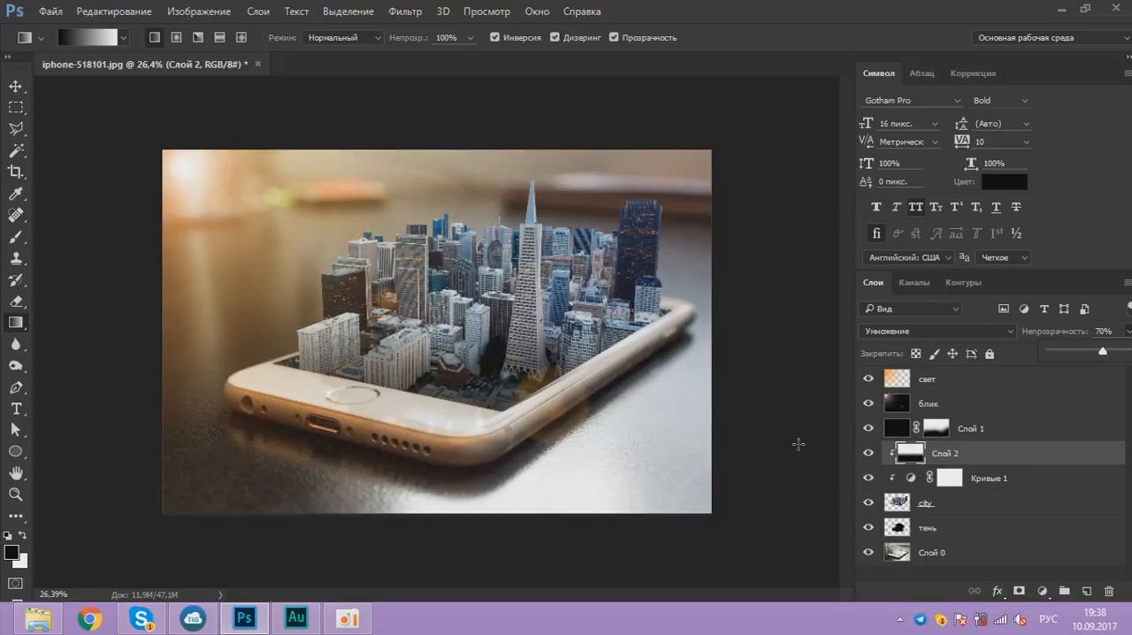
{"action": "left_click", "coordinate": [1120, 295]}
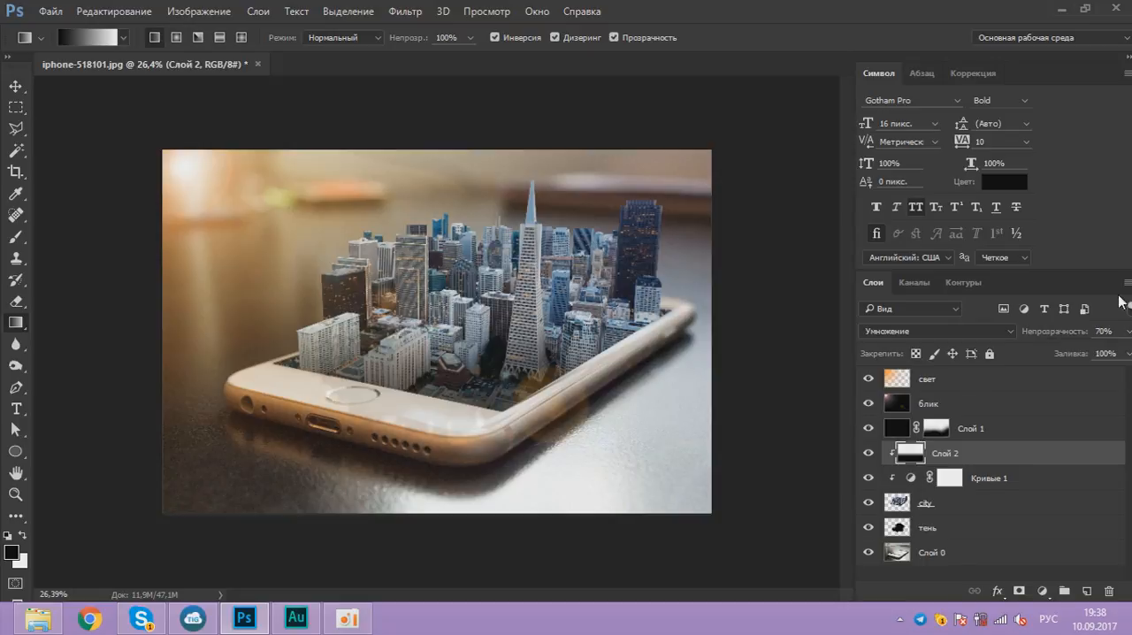
Step: Lower the Слой 2 gradient layer's opacity to 49%
{"action": "left_click_drag", "start_coordinate": [1083, 354], "coordinate": [1086, 356]}
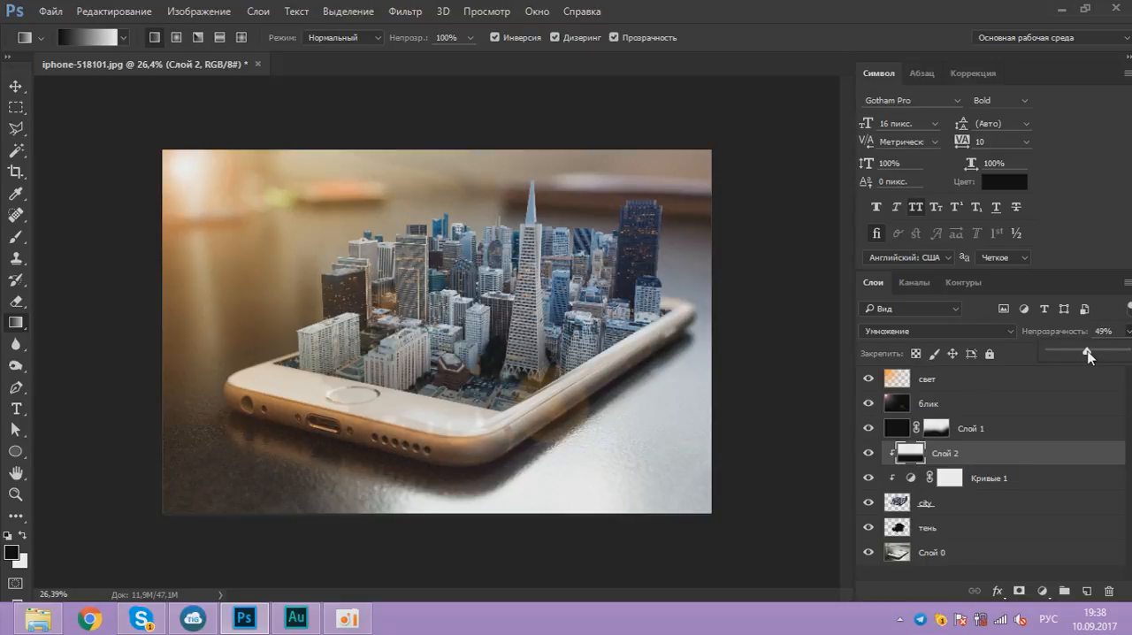
Step: Select the city layer and set the Blur tool's strength to 64%
{"action": "left_click", "coordinate": [959, 502]}
{"action": "scroll", "coordinate": [459, 420], "scroll_direction": "up", "scroll_amount": 10}
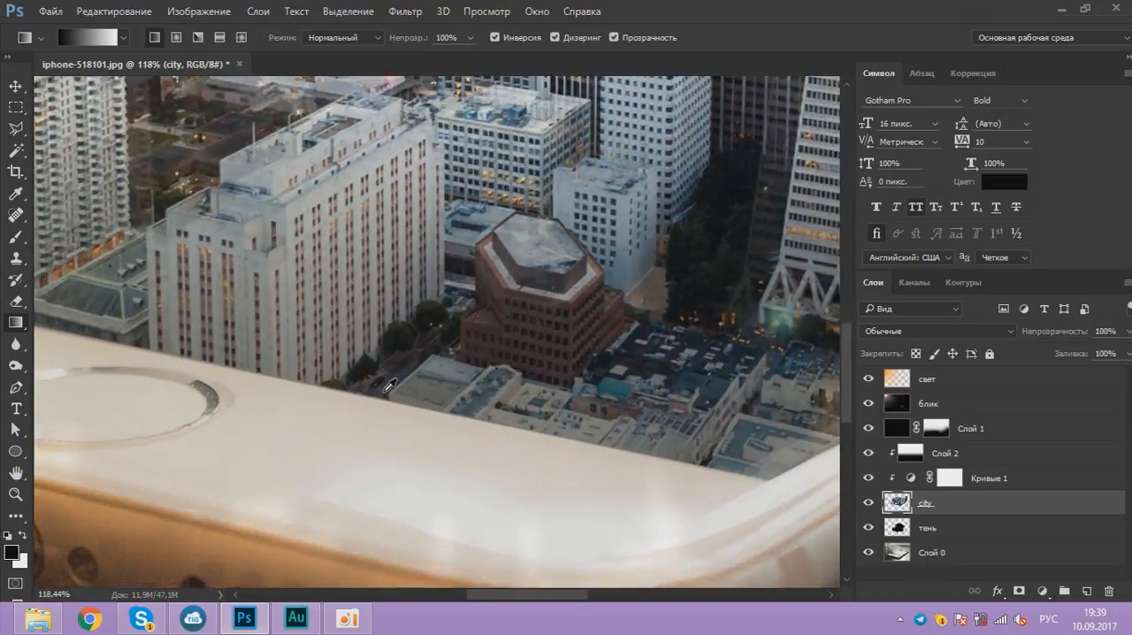
{"action": "scroll", "coordinate": [461, 406], "scroll_direction": "down", "scroll_amount": 4}
{"action": "scroll", "coordinate": [632, 418], "scroll_direction": "up", "scroll_amount": 3}
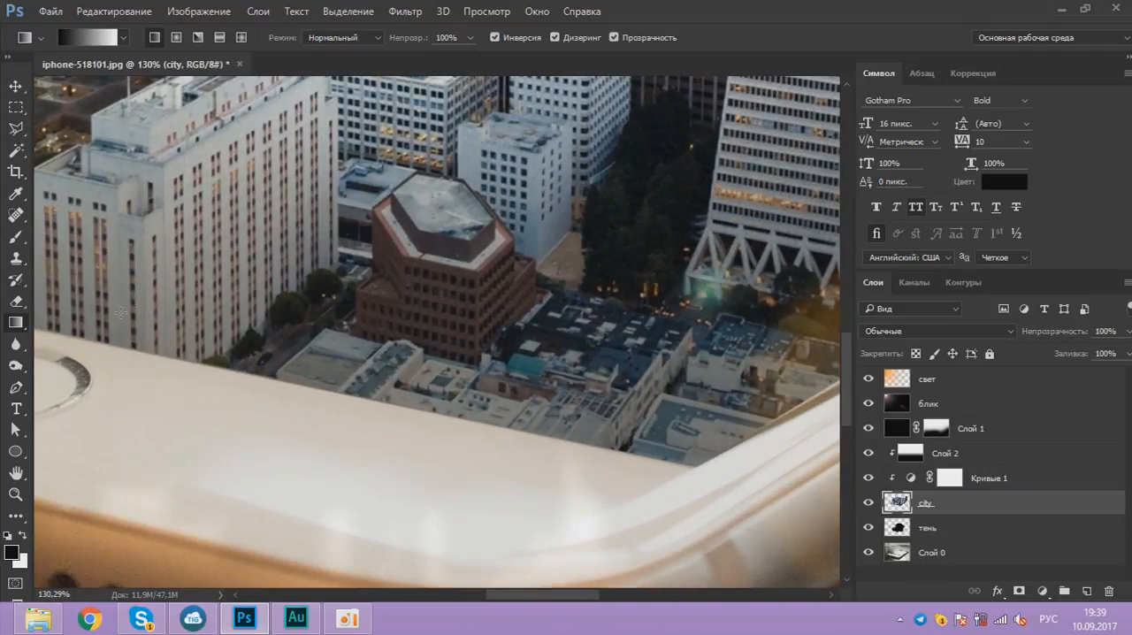
{"action": "scroll", "coordinate": [752, 466], "scroll_direction": "down", "scroll_amount": 4}
{"action": "scroll", "coordinate": [442, 398], "scroll_direction": "up", "scroll_amount": 3}
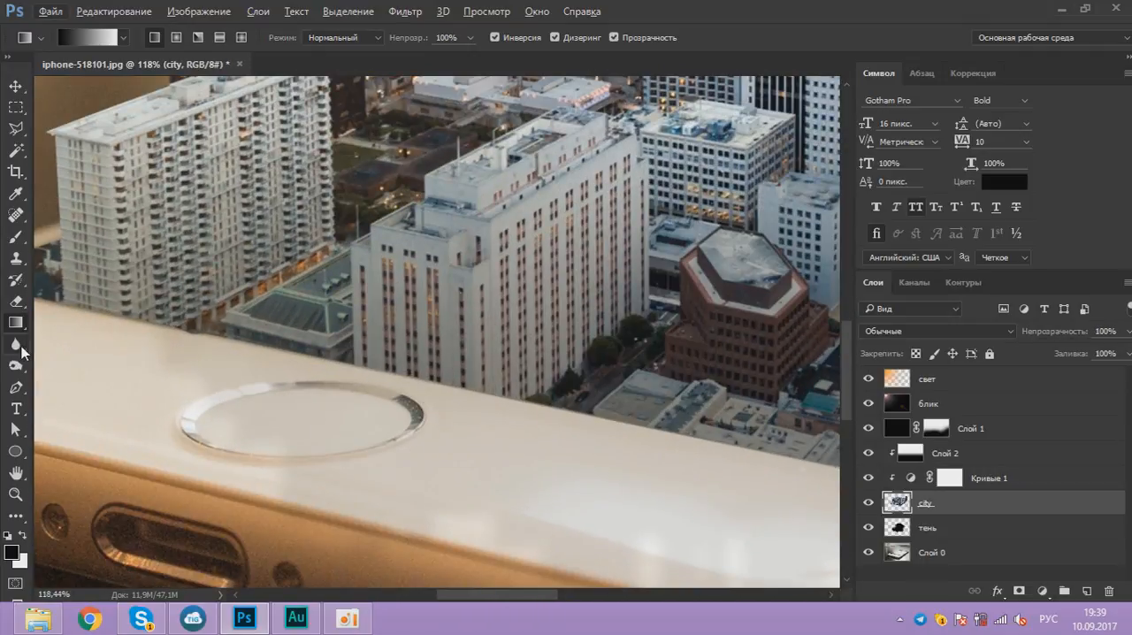
{"action": "left_click", "coordinate": [16, 344]}
{"action": "left_click", "coordinate": [370, 37]}
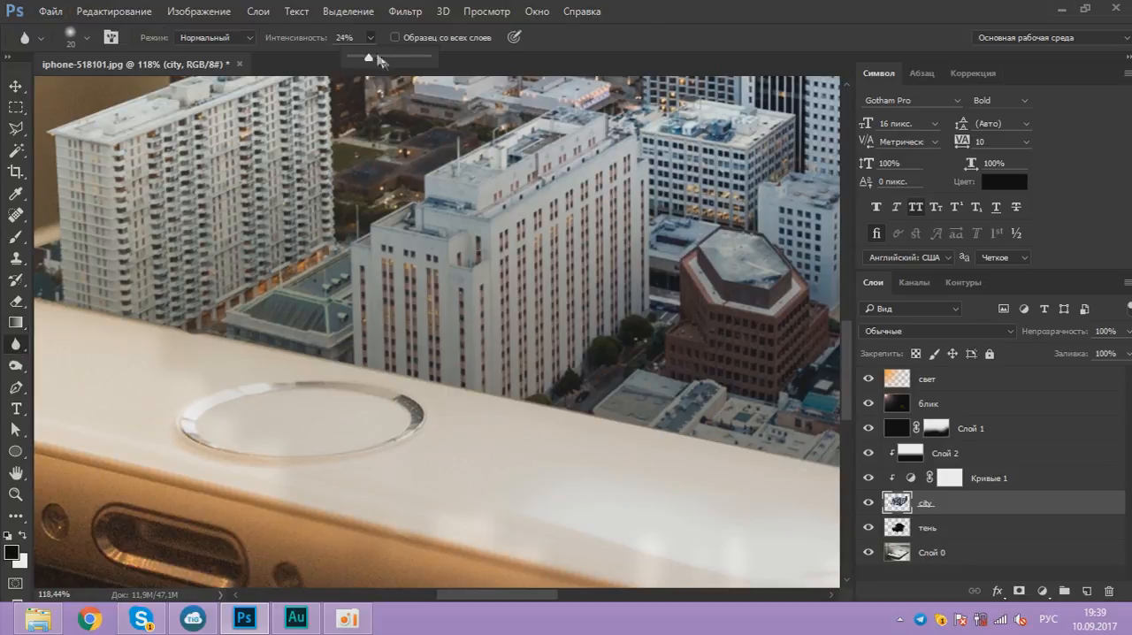
{"action": "left_click_drag", "start_coordinate": [394, 61], "coordinate": [400, 56]}
Step: Soften the city's lower edge along the phone's front bezel using the Blur tool with a 26 px brush
{"action": "scroll", "coordinate": [610, 318], "scroll_direction": "down", "scroll_amount": 4}
{"action": "scroll", "coordinate": [159, 288], "scroll_direction": "up", "scroll_amount": 8}
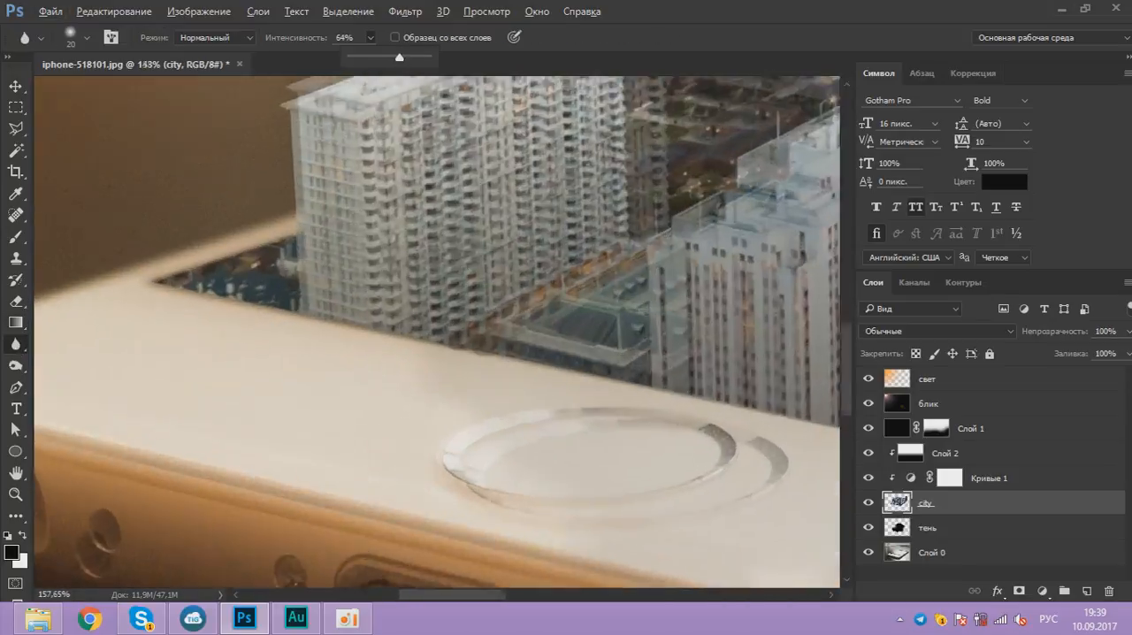
{"action": "right_click", "coordinate": [185, 283]}
{"action": "left_click_drag", "start_coordinate": [286, 331], "coordinate": [288, 332]}
{"action": "left_click", "coordinate": [152, 281]}
{"action": "scroll", "coordinate": [152, 280], "scroll_direction": "down", "scroll_amount": 10}
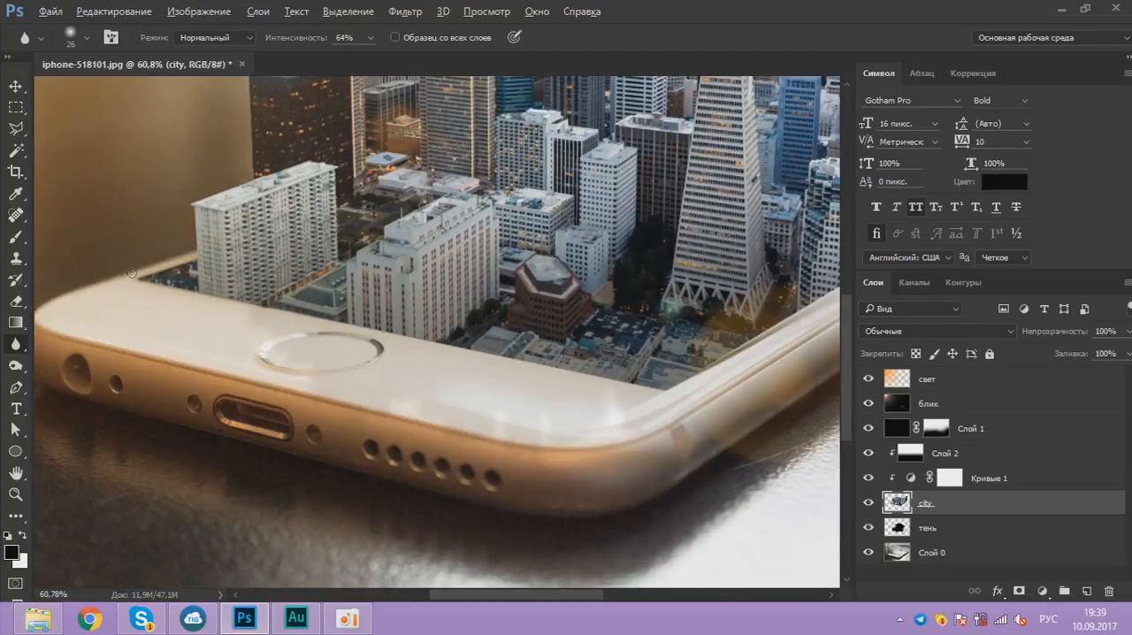
{"action": "scroll", "coordinate": [633, 391], "scroll_direction": "up", "scroll_amount": 4}
{"action": "scroll", "coordinate": [609, 398], "scroll_direction": "up", "scroll_amount": 3}
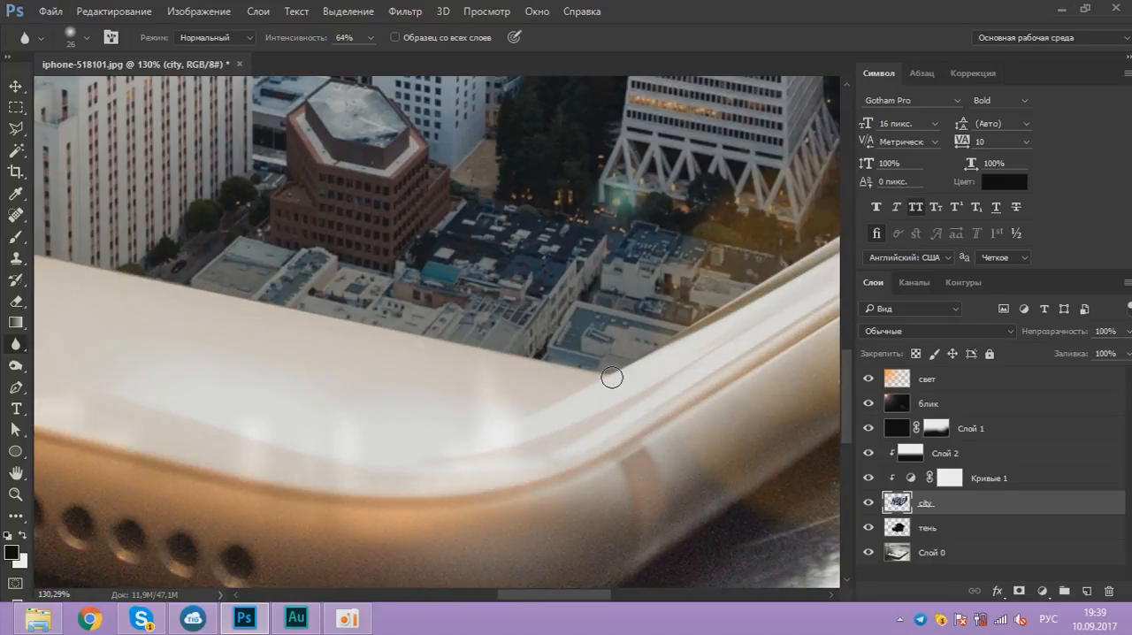
{"action": "scroll", "coordinate": [613, 374], "scroll_direction": "down", "scroll_amount": 3}
{"action": "scroll", "coordinate": [616, 373], "scroll_direction": "down", "scroll_amount": 2}
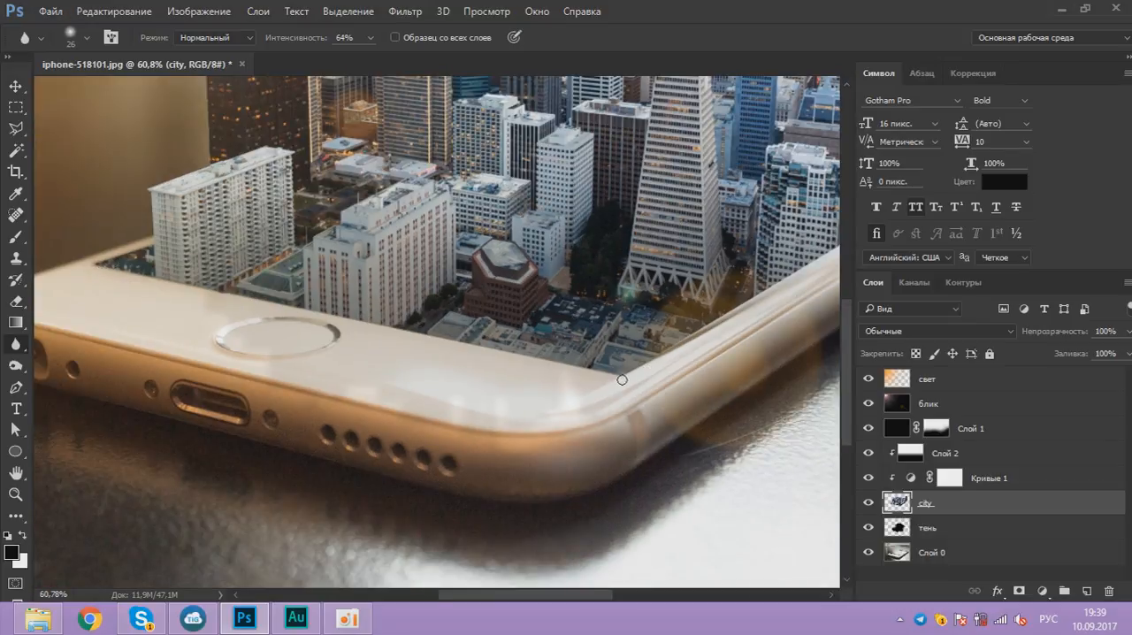
Step: Blur the city's edge along the phone's long side up to its far corner
{"action": "left_click_drag", "start_coordinate": [646, 339], "coordinate": [254, 399]}
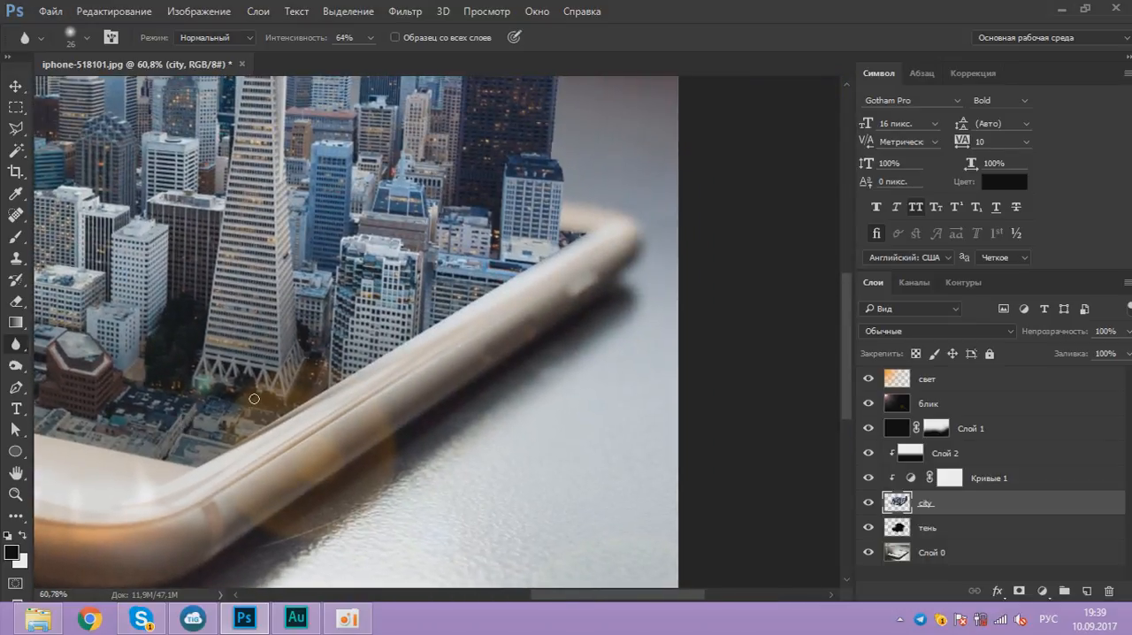
{"action": "scroll", "coordinate": [216, 465], "scroll_direction": "up", "scroll_amount": 1}
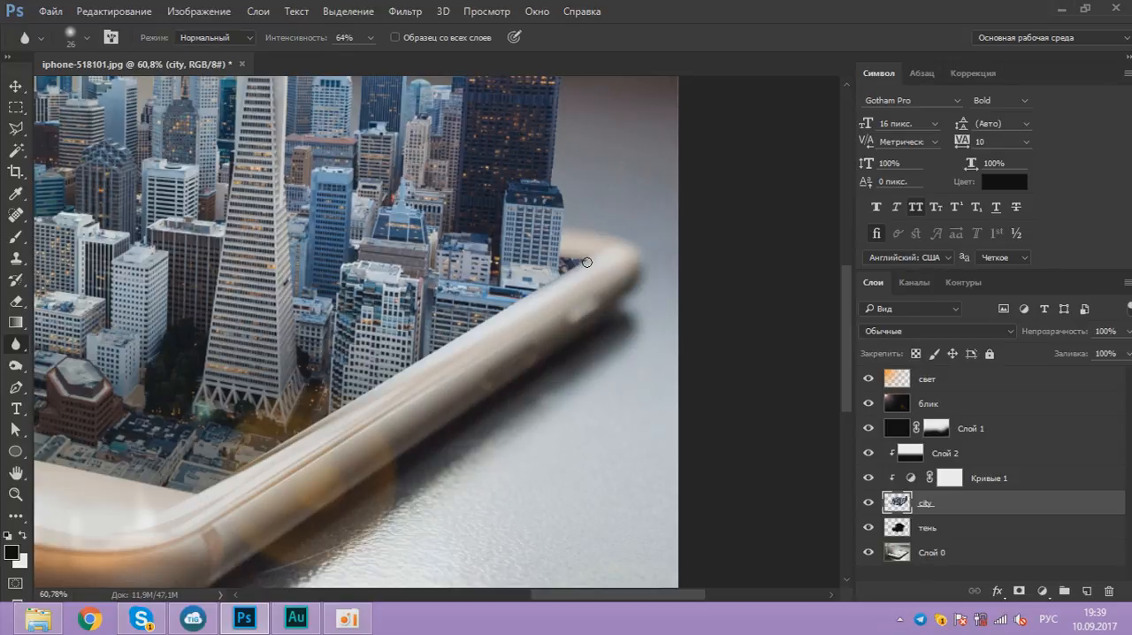
{"action": "scroll", "coordinate": [586, 262], "scroll_direction": "up", "scroll_amount": 3}
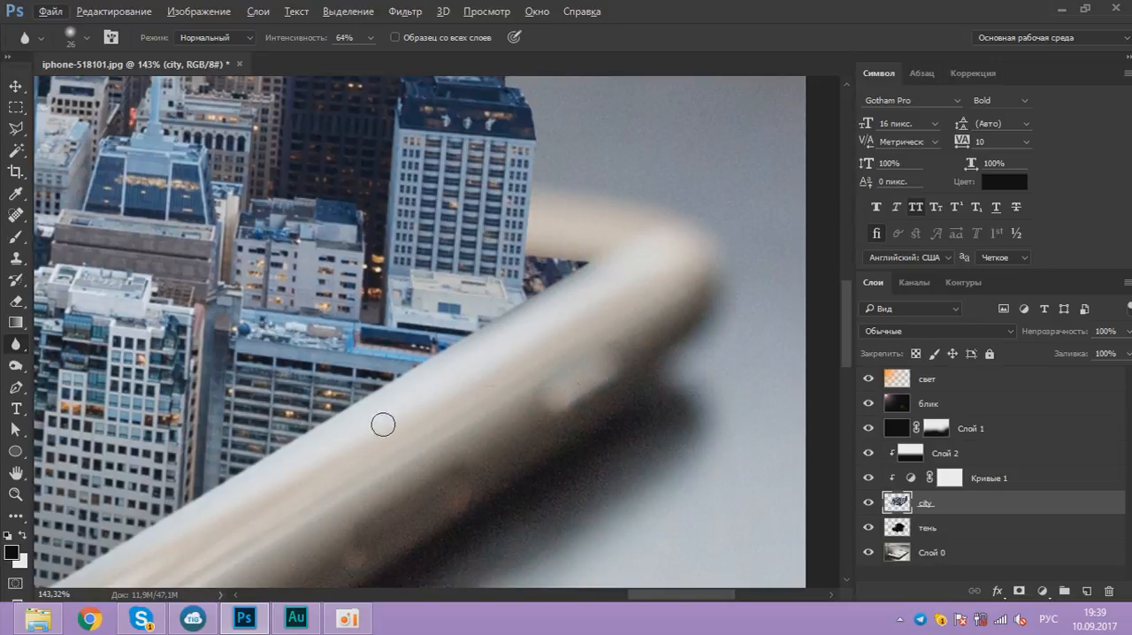
{"action": "scroll", "coordinate": [533, 256], "scroll_direction": "down", "scroll_amount": 4}
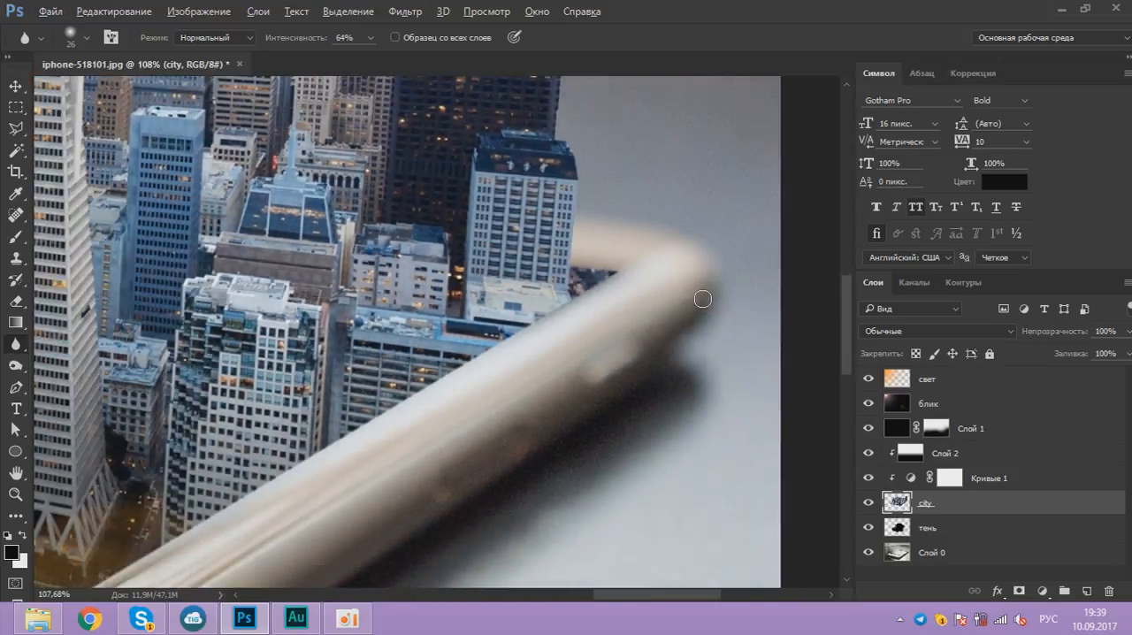
Step: Set the blur strength to 30% and soften the outer outlines of the buildings on the city's left side
{"action": "scroll", "coordinate": [253, 303], "scroll_direction": "up", "scroll_amount": 3}
{"action": "scroll", "coordinate": [321, 450], "scroll_direction": "up", "scroll_amount": 1}
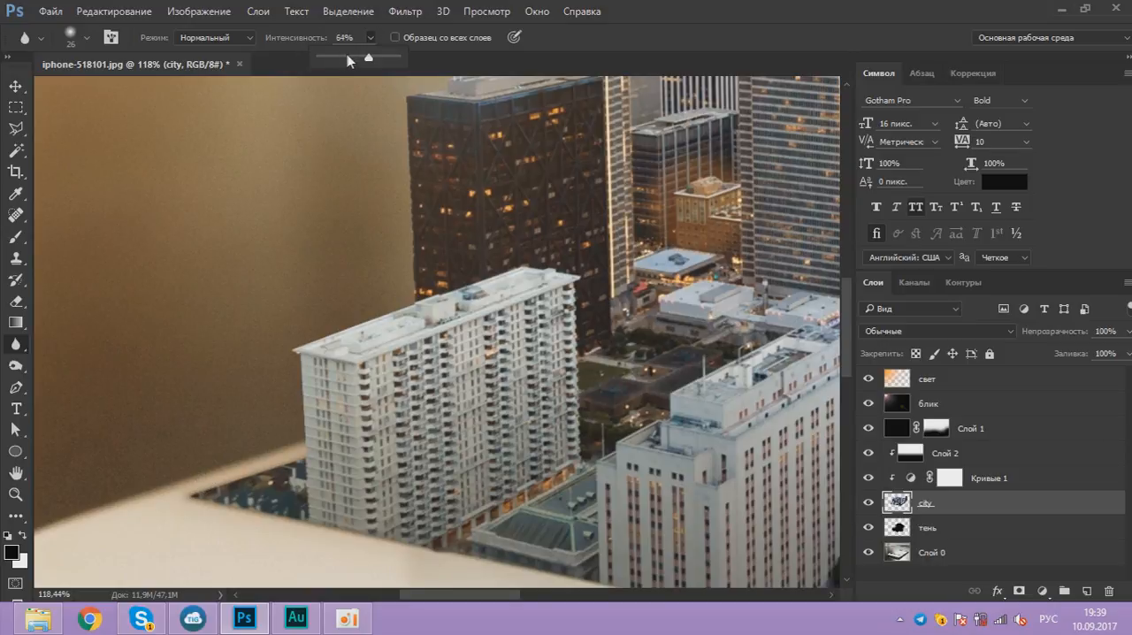
{"action": "left_click", "coordinate": [344, 57]}
{"action": "scroll", "coordinate": [300, 443], "scroll_direction": "up", "scroll_amount": 3}
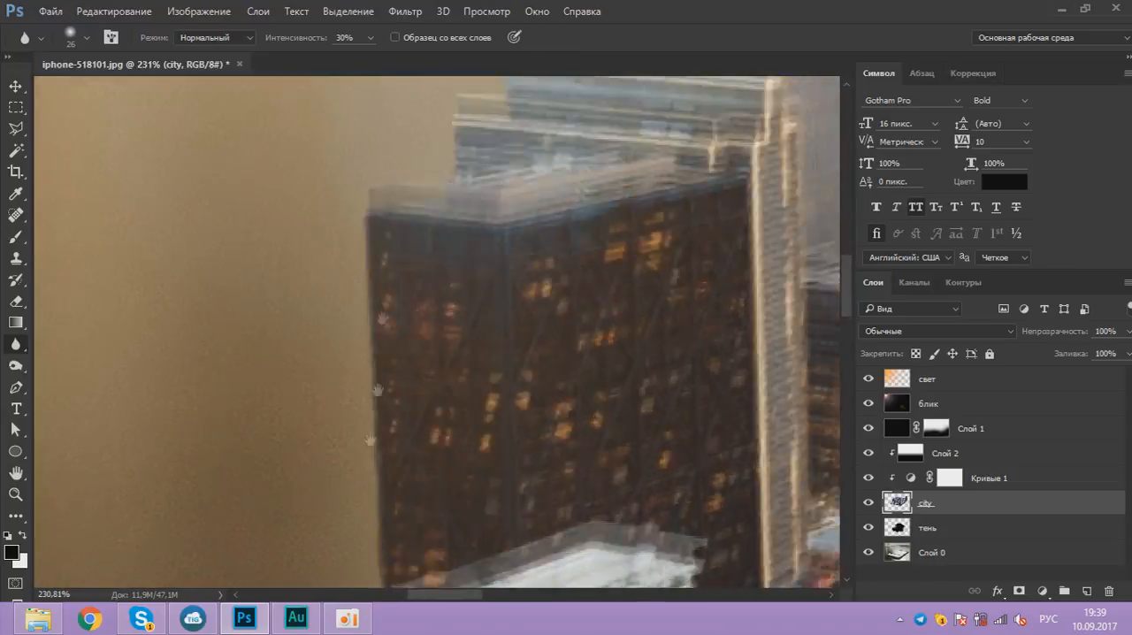
{"action": "left_click_drag", "start_coordinate": [382, 318], "coordinate": [386, 292]}
{"action": "left_click_drag", "start_coordinate": [656, 231], "coordinate": [564, 445]}
{"action": "scroll", "coordinate": [657, 136], "scroll_direction": "down", "scroll_amount": 2}
{"action": "left_click_drag", "start_coordinate": [657, 136], "coordinate": [534, 241]}
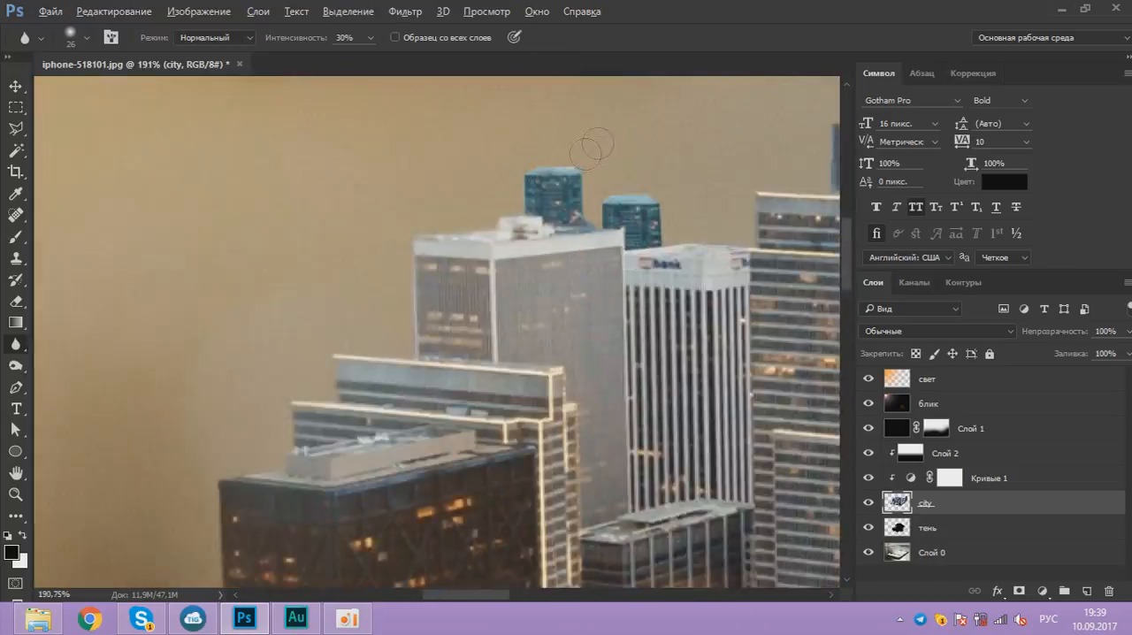
Step: Reduce the blur brush to 7 px and soften the rooftop outlines along the skyline
{"action": "scroll", "coordinate": [548, 194], "scroll_direction": "up", "scroll_amount": 4}
{"action": "right_click", "coordinate": [504, 216]}
{"action": "left_click_drag", "start_coordinate": [623, 254], "coordinate": [612, 254]}
{"action": "left_click_drag", "start_coordinate": [695, 189], "coordinate": [454, 296]}
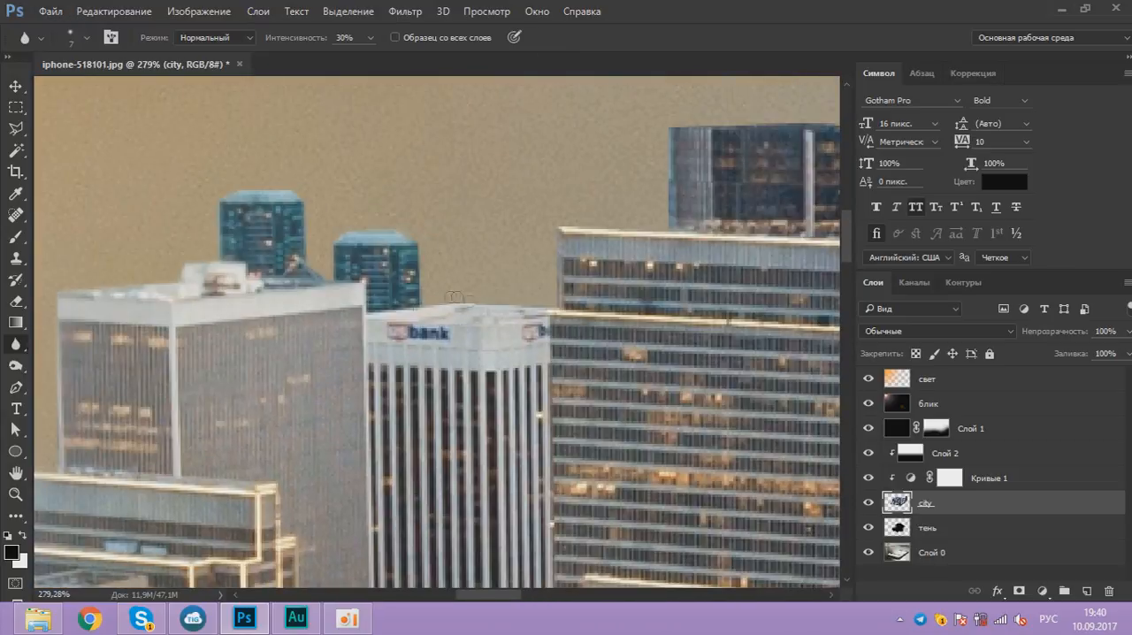
{"action": "left_click_drag", "start_coordinate": [661, 225], "coordinate": [402, 177]}
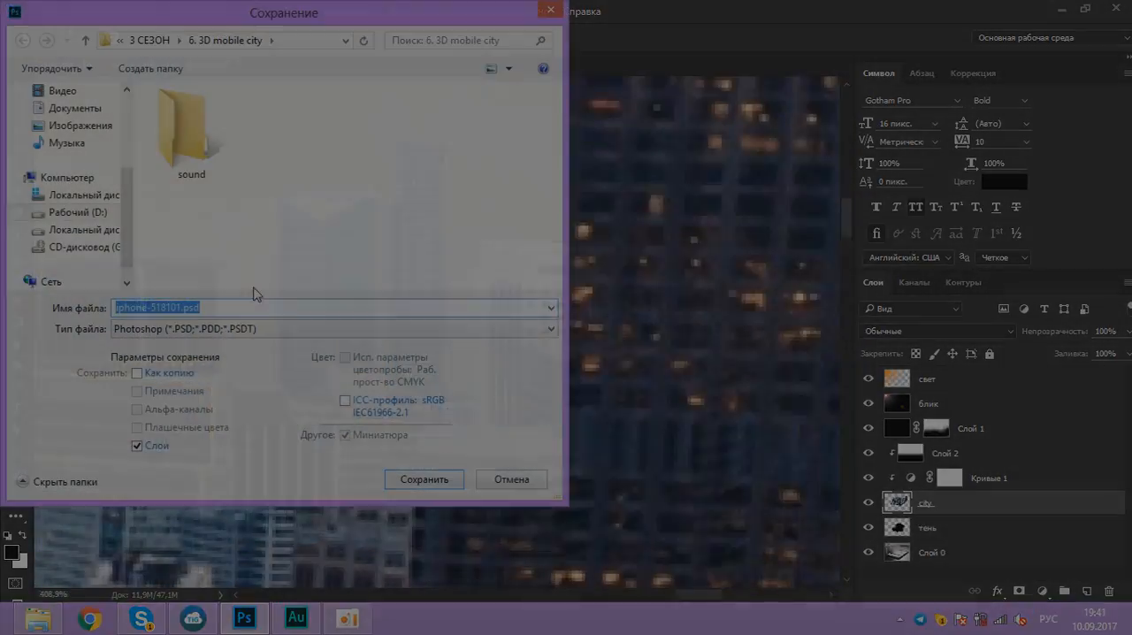
Step: Save the project as a Photoshop file named 3в
{"action": "type", "text": "3в"}
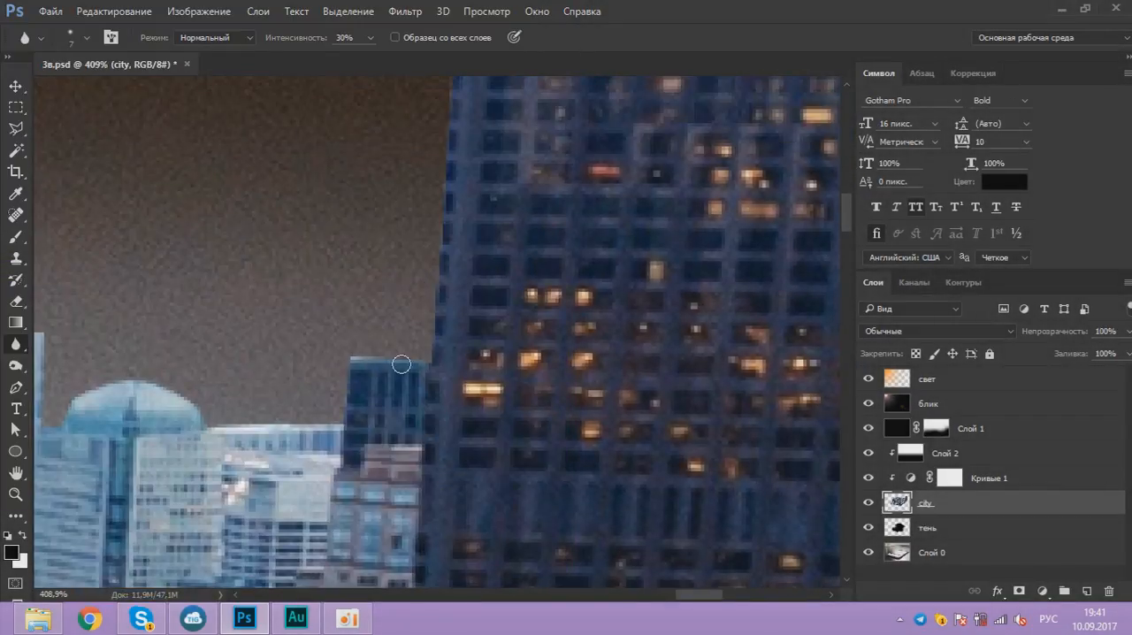
Step: Blur the outlines of the tall dark tower and the lighter building in front of it, down to the phone's edge
{"action": "scroll", "coordinate": [444, 193], "scroll_direction": "down", "scroll_amount": 5}
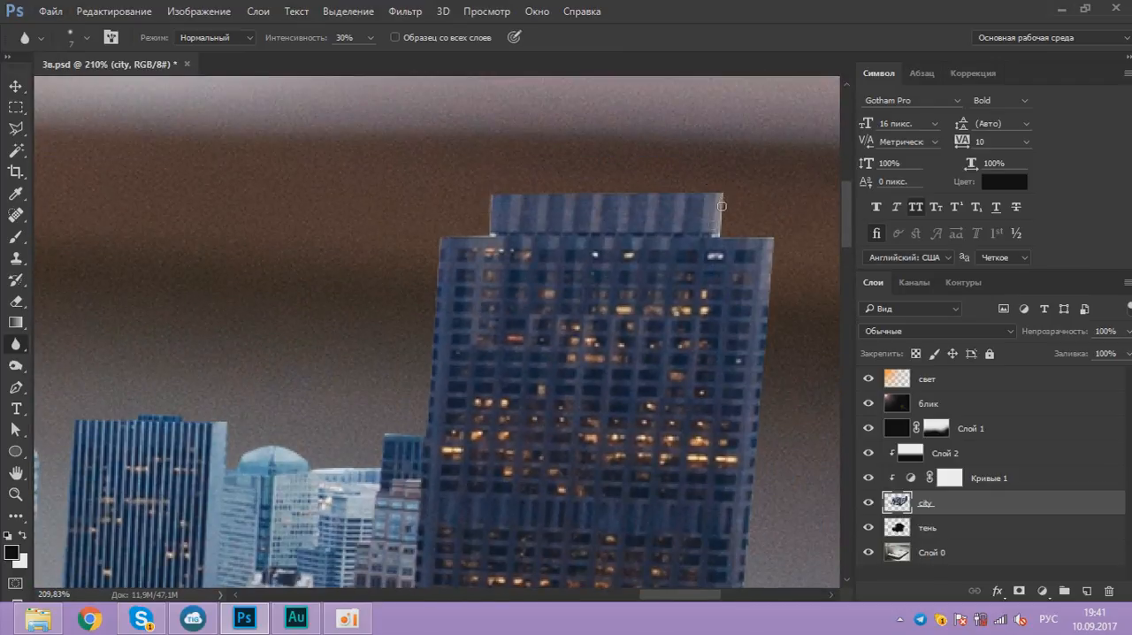
{"action": "scroll", "coordinate": [530, 195], "scroll_direction": "down", "scroll_amount": 8}
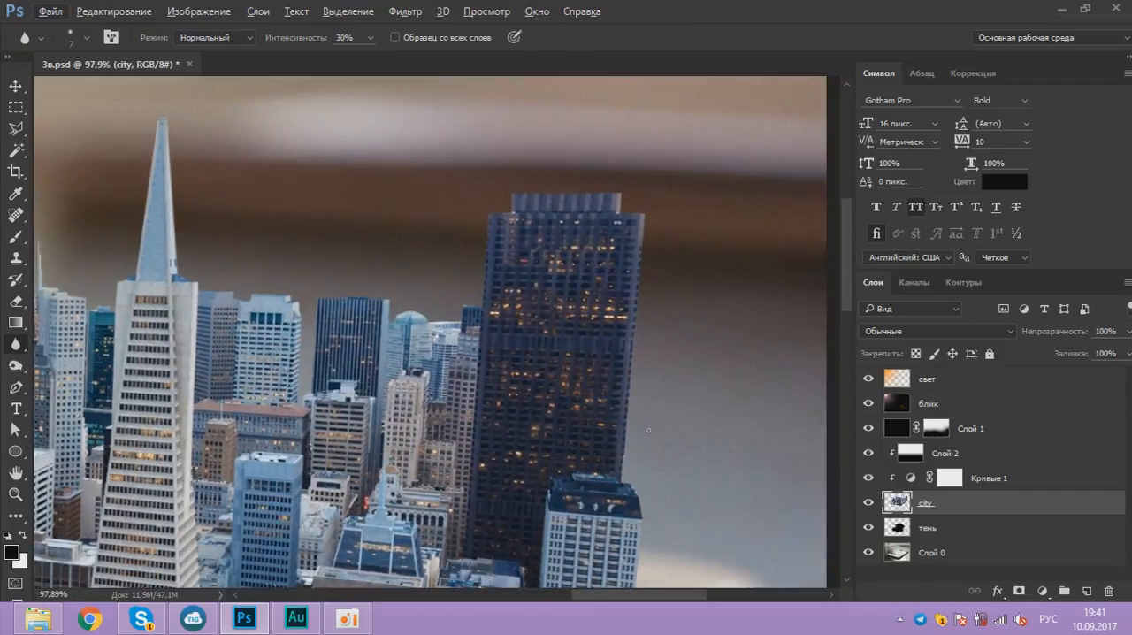
{"action": "scroll", "coordinate": [643, 495], "scroll_direction": "up", "scroll_amount": 11}
{"action": "scroll", "coordinate": [596, 400], "scroll_direction": "down", "scroll_amount": 1}
{"action": "scroll", "coordinate": [595, 400], "scroll_direction": "down", "scroll_amount": 2}
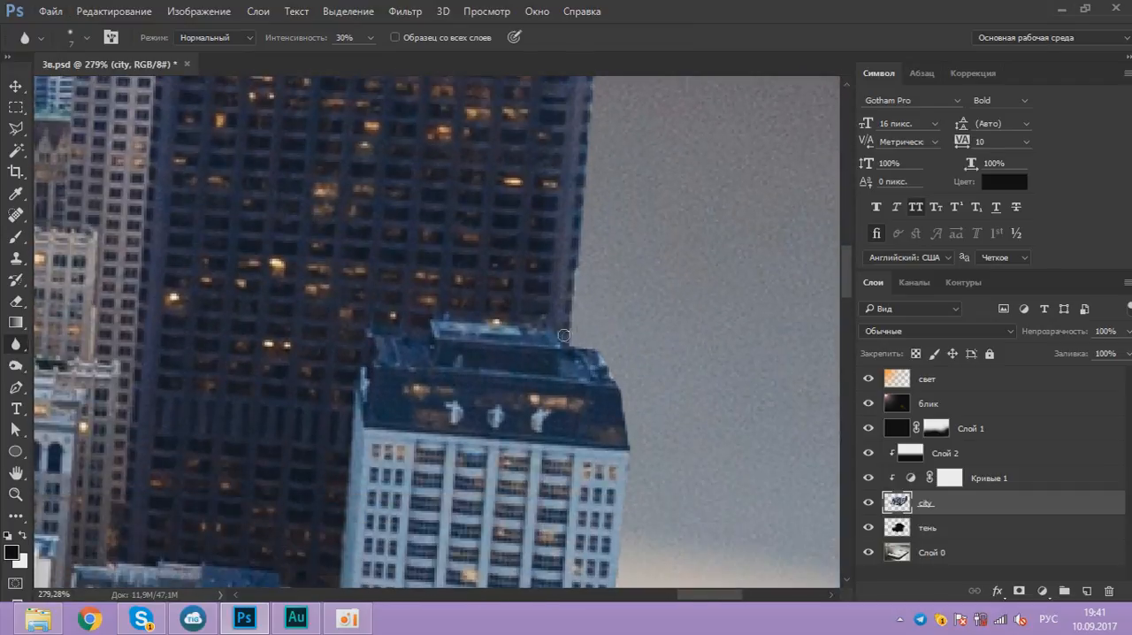
{"action": "scroll", "coordinate": [631, 439], "scroll_direction": "down", "scroll_amount": 6}
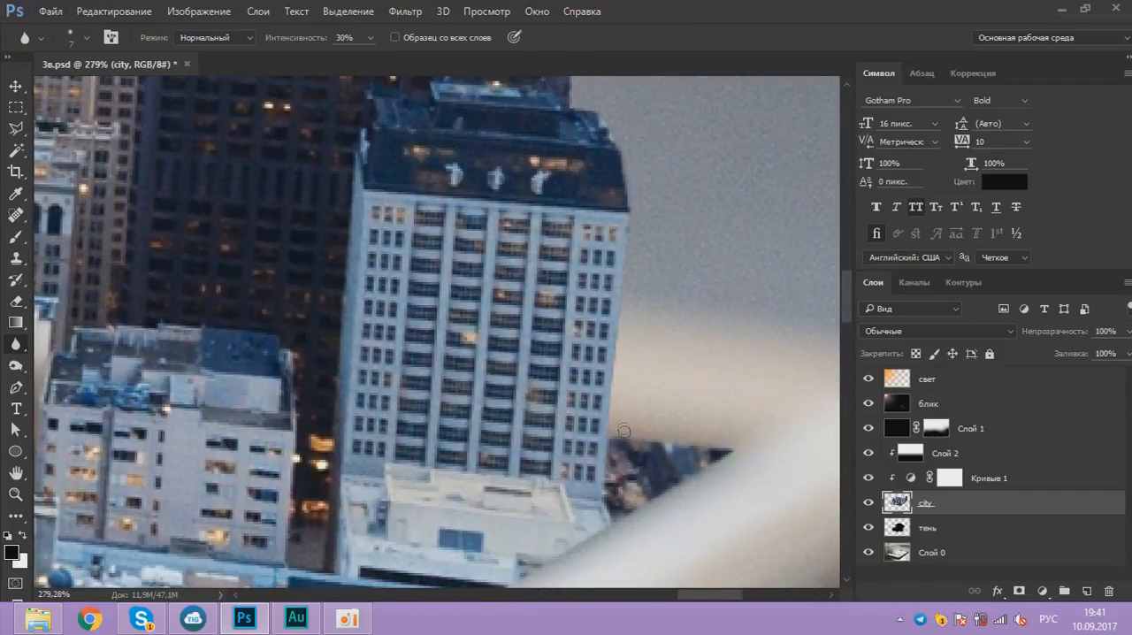
{"action": "scroll", "coordinate": [607, 438], "scroll_direction": "down", "scroll_amount": 10}
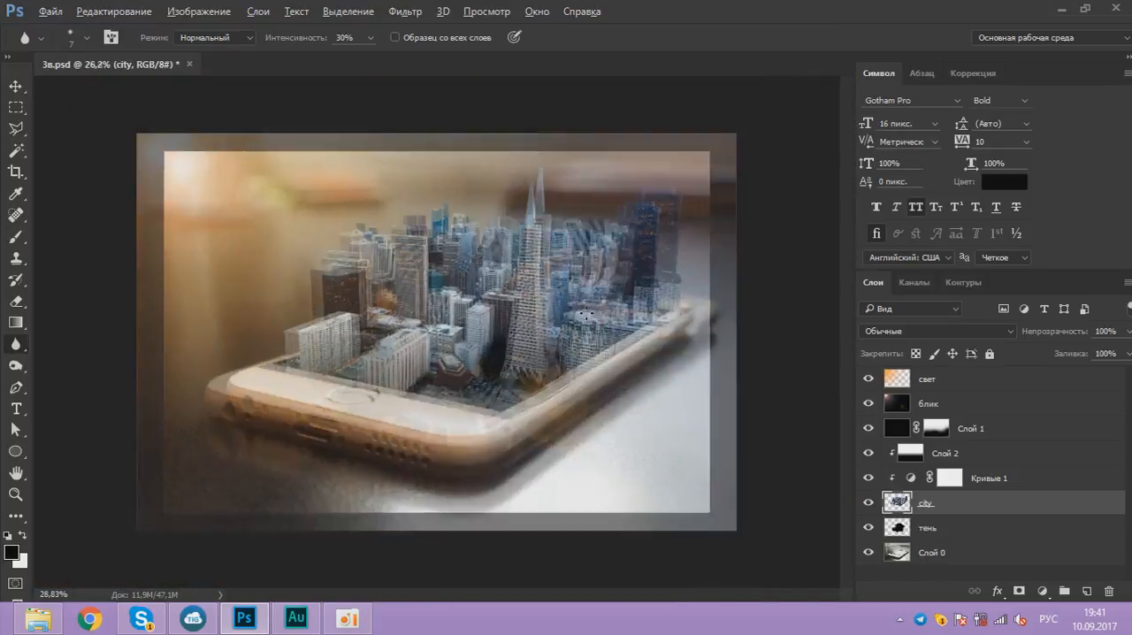
{"action": "scroll", "coordinate": [436, 331], "scroll_direction": "down", "scroll_amount": 1}
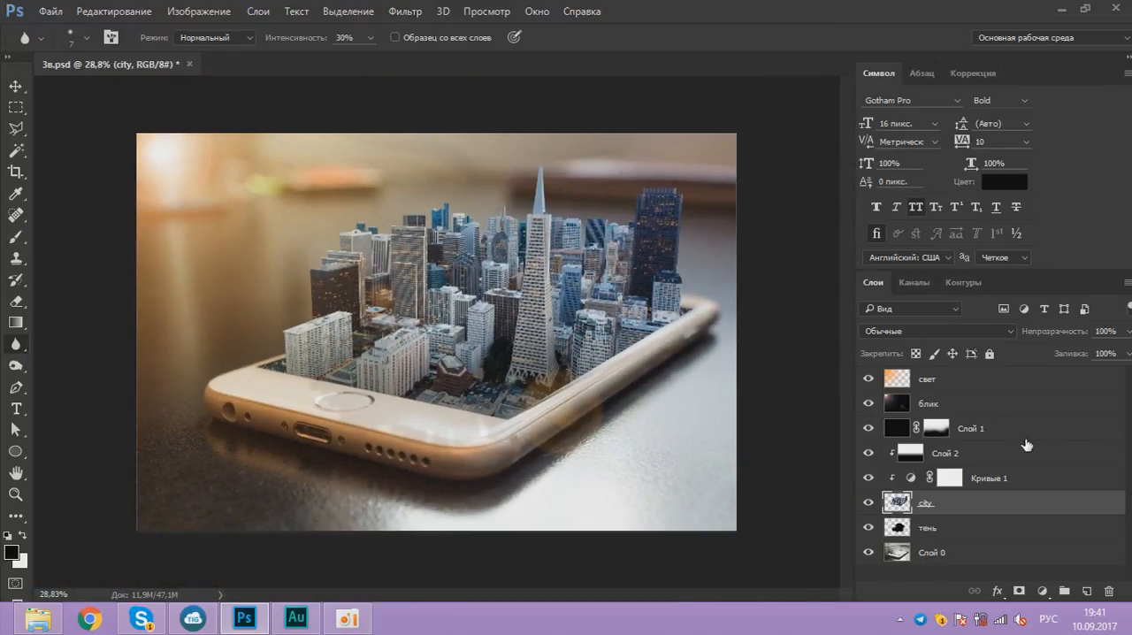
Step: Place clouds.png directly above Слой 1, scale it to about 183%, and position it over the skyline at the image's upper edge
{"action": "left_click", "coordinate": [868, 428]}
{"action": "left_click", "coordinate": [868, 428]}
{"action": "left_click", "coordinate": [992, 428]}
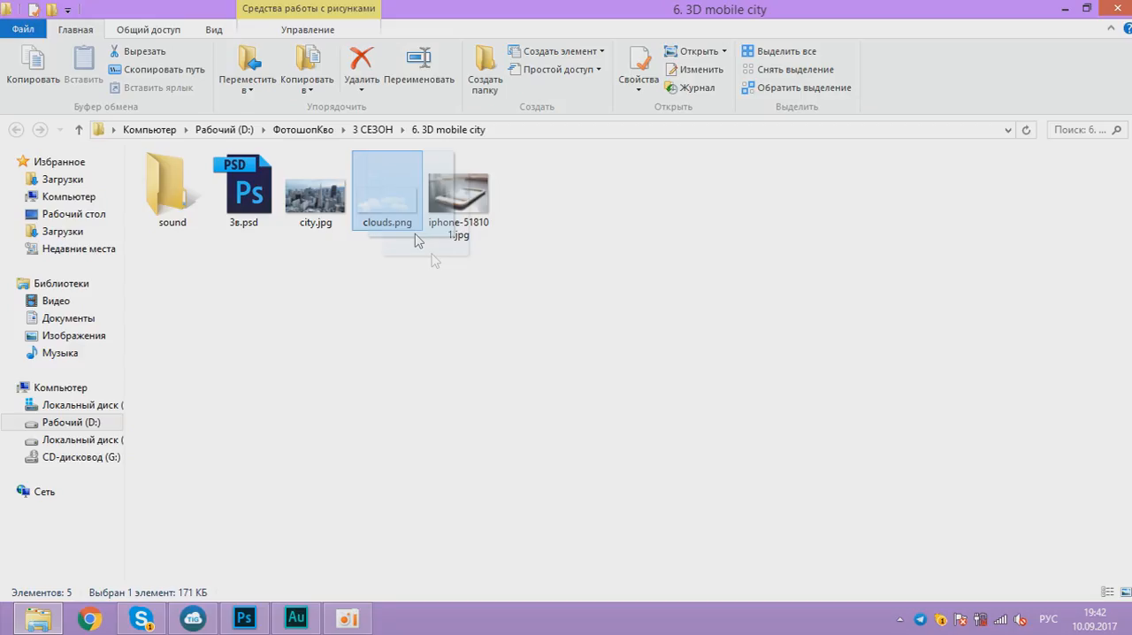
{"action": "left_click_drag", "start_coordinate": [398, 205], "coordinate": [451, 329]}
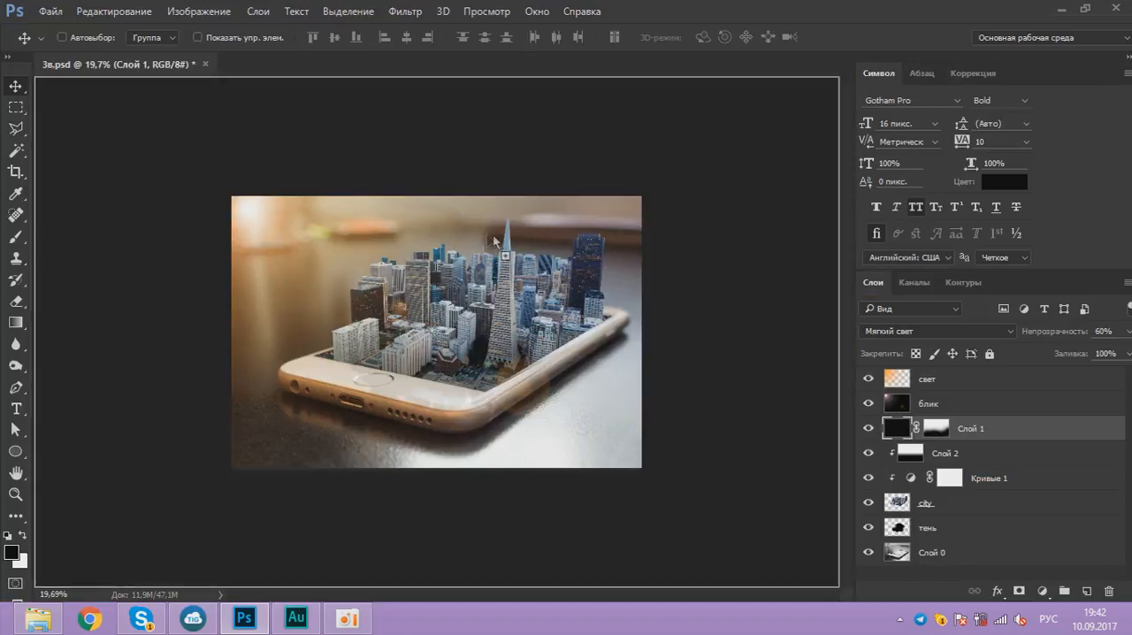
{"action": "left_click_drag", "start_coordinate": [494, 240], "coordinate": [495, 244]}
{"action": "left_click_drag", "start_coordinate": [536, 285], "coordinate": [611, 258]}
{"action": "left_click_drag", "start_coordinate": [586, 309], "coordinate": [583, 200]}
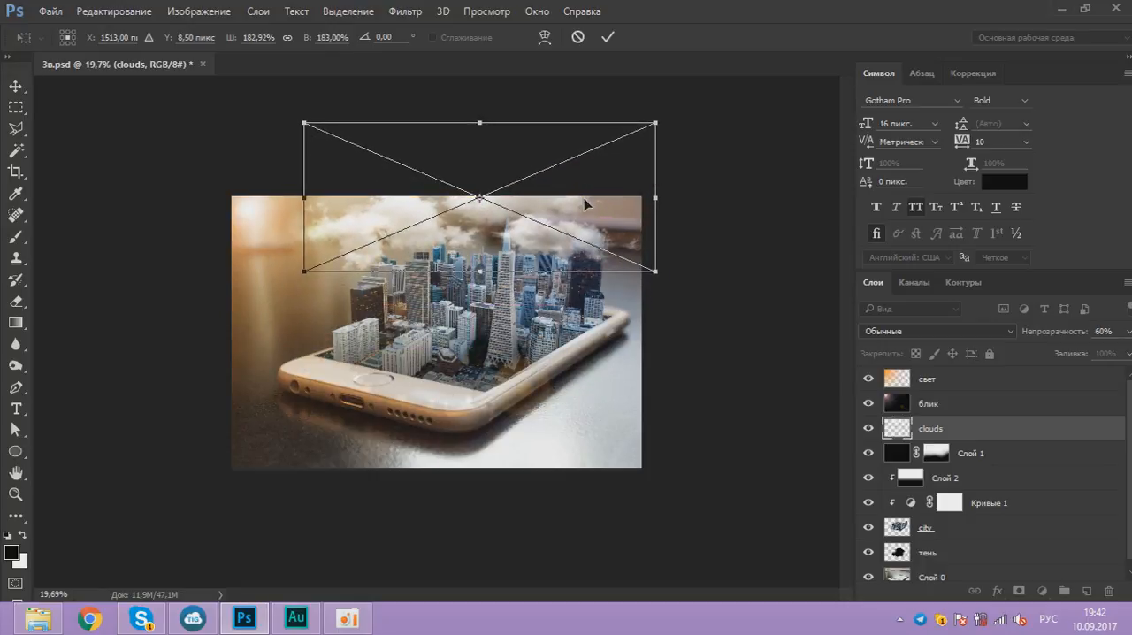
{"action": "left_click", "coordinate": [607, 36]}
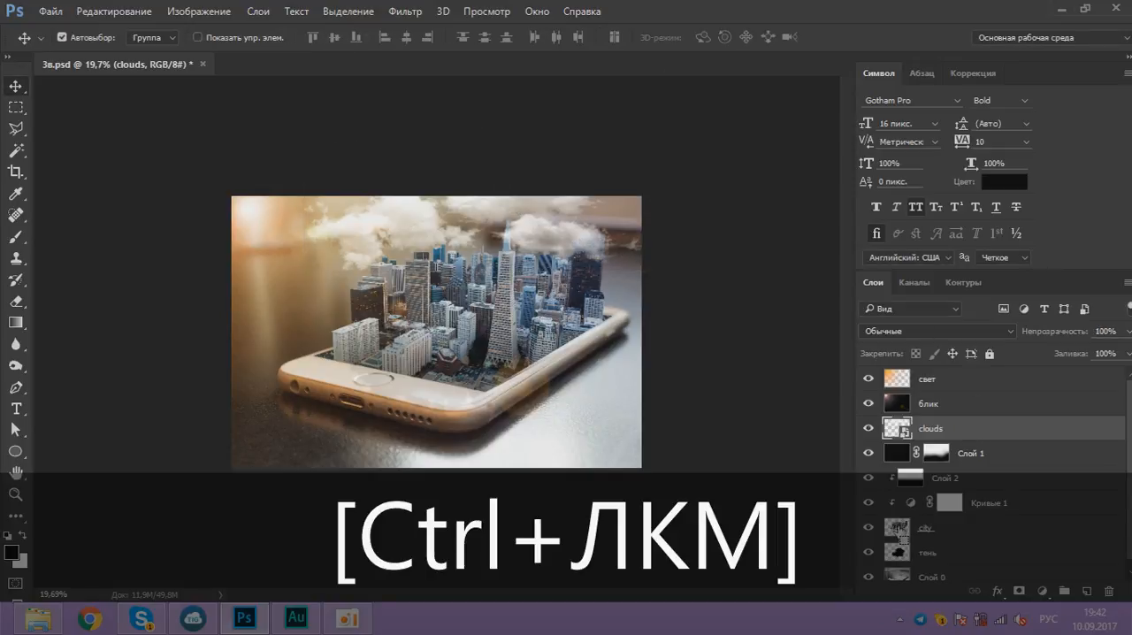
Step: Load the city layer's outline as a selection and add an inverted mask to the clouds layer, hiding the clouds over the buildings
{"action": "left_click", "coordinate": [898, 530], "text": "ctrl"}
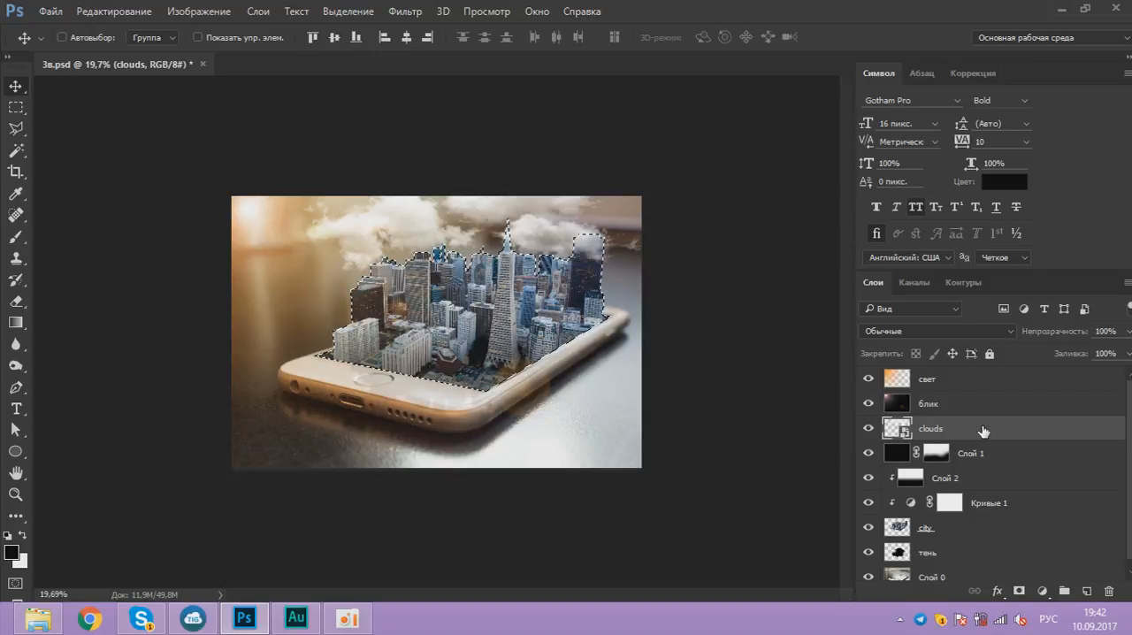
{"action": "left_click", "coordinate": [1018, 591]}
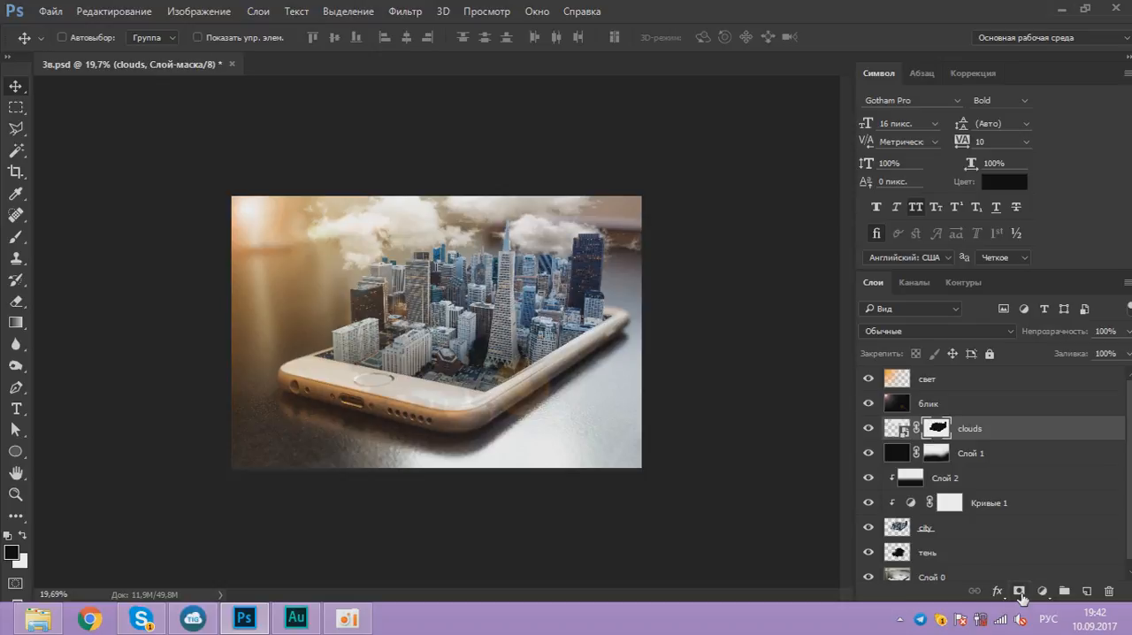
{"action": "scroll", "coordinate": [502, 184], "scroll_direction": "up", "scroll_amount": 10}
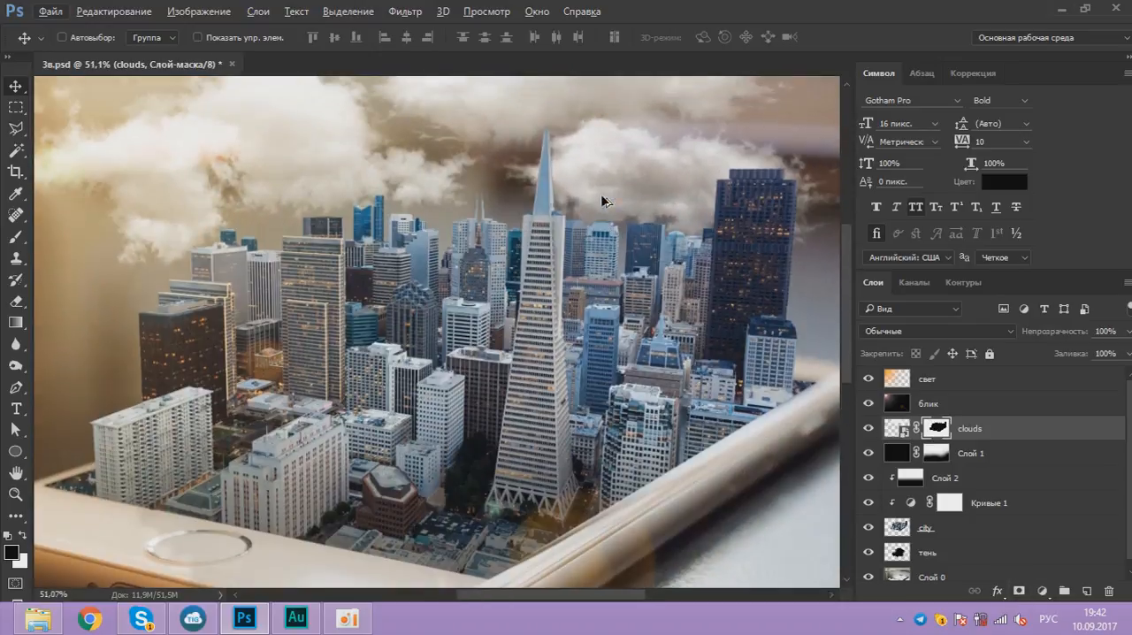
{"action": "scroll", "coordinate": [412, 299], "scroll_direction": "down", "scroll_amount": 3}
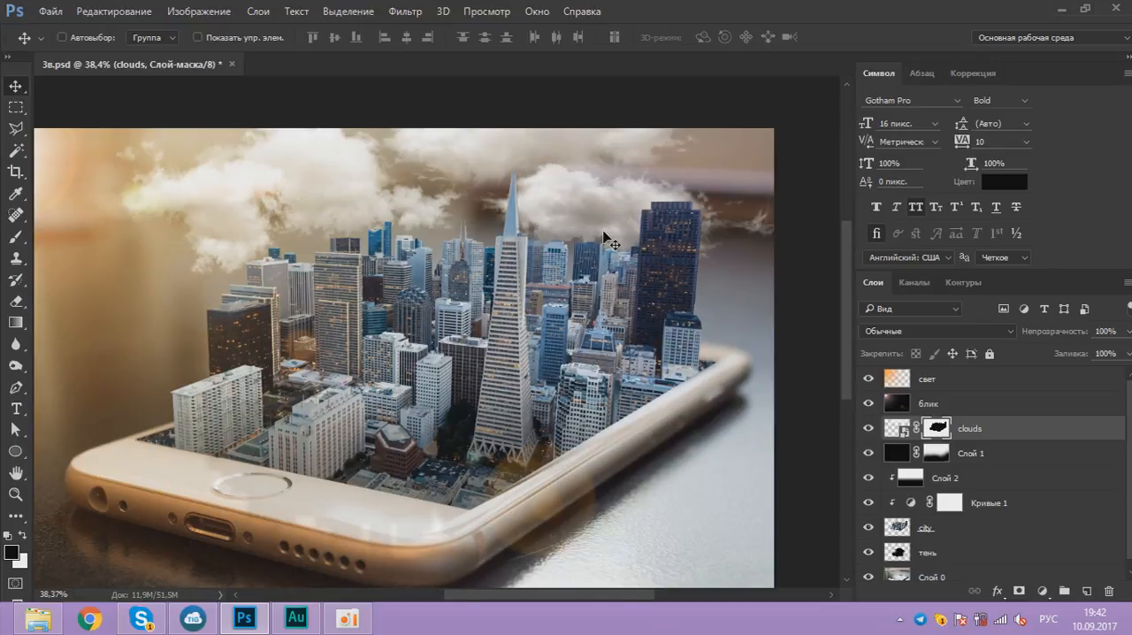
Step: Paint white on the clouds layer's mask with a soft 114-pixel brush to bring clouds over the tall dark tower's top
{"action": "scroll", "coordinate": [608, 240], "scroll_direction": "up", "scroll_amount": 3}
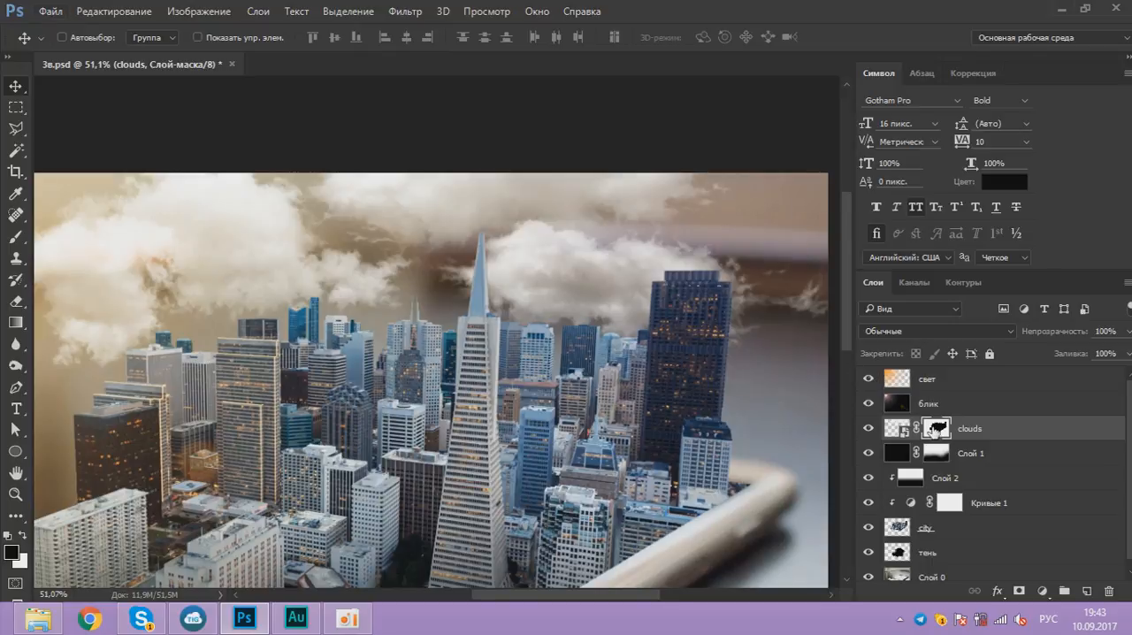
{"action": "key", "text": "b"}
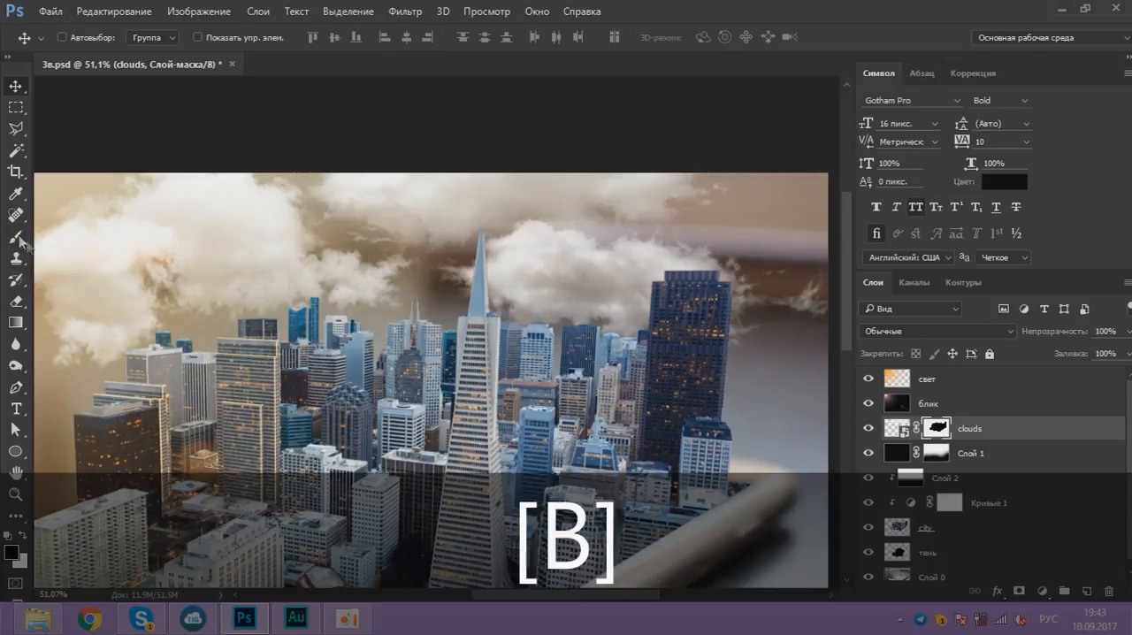
{"action": "right_click", "coordinate": [384, 282]}
{"action": "mouse_move", "coordinate": [568, 320]}
{"action": "left_mouse_down"}
{"action": "mouse_move", "coordinate": [488, 319]}
{"action": "mouse_move", "coordinate": [508, 325]}
{"action": "left_mouse_up"}
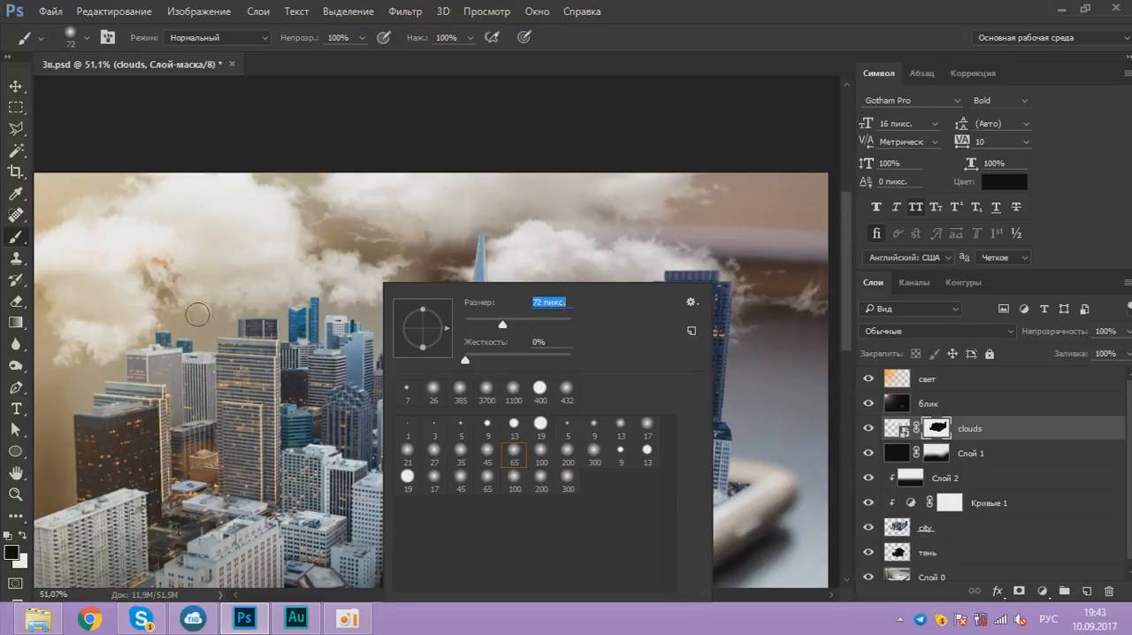
{"action": "left_click", "coordinate": [23, 536]}
{"action": "right_click", "coordinate": [703, 284]}
{"action": "left_click_drag", "start_coordinate": [829, 324], "coordinate": [845, 322]}
{"action": "left_click", "coordinate": [835, 5]}
{"action": "scroll", "coordinate": [680, 261], "scroll_direction": "down", "scroll_amount": 1}
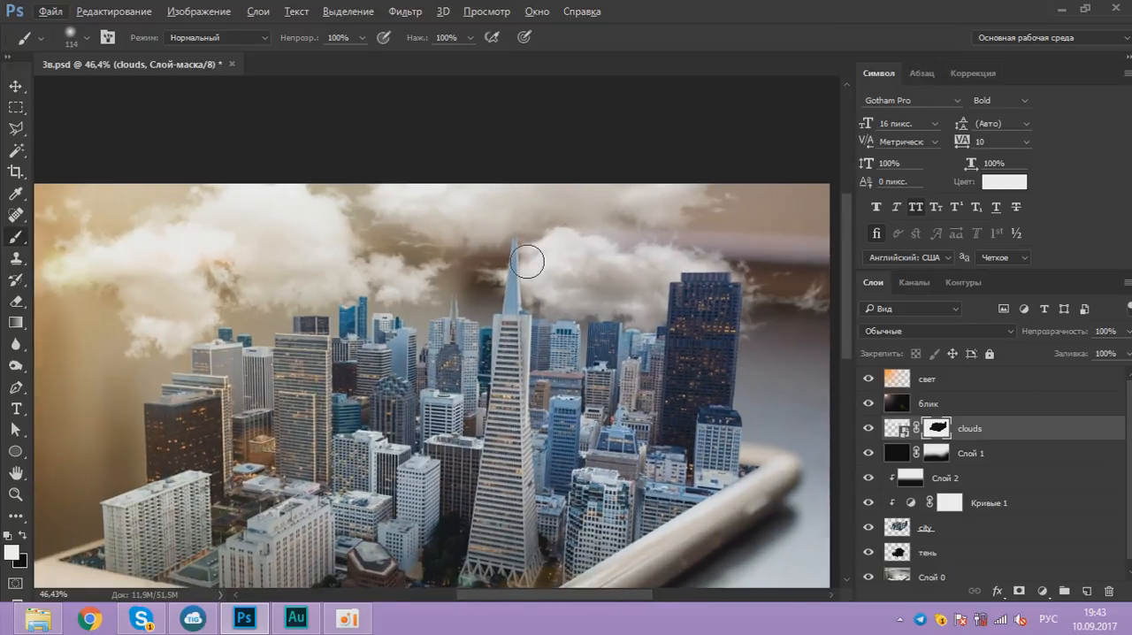
{"action": "scroll", "coordinate": [563, 262], "scroll_direction": "up", "scroll_amount": 3}
{"action": "mouse_move", "coordinate": [697, 307]}
{"action": "left_mouse_down"}
{"action": "mouse_move", "coordinate": [743, 317]}
{"action": "mouse_move", "coordinate": [673, 324]}
{"action": "mouse_move", "coordinate": [770, 344]}
{"action": "mouse_move", "coordinate": [699, 316]}
{"action": "left_mouse_up"}
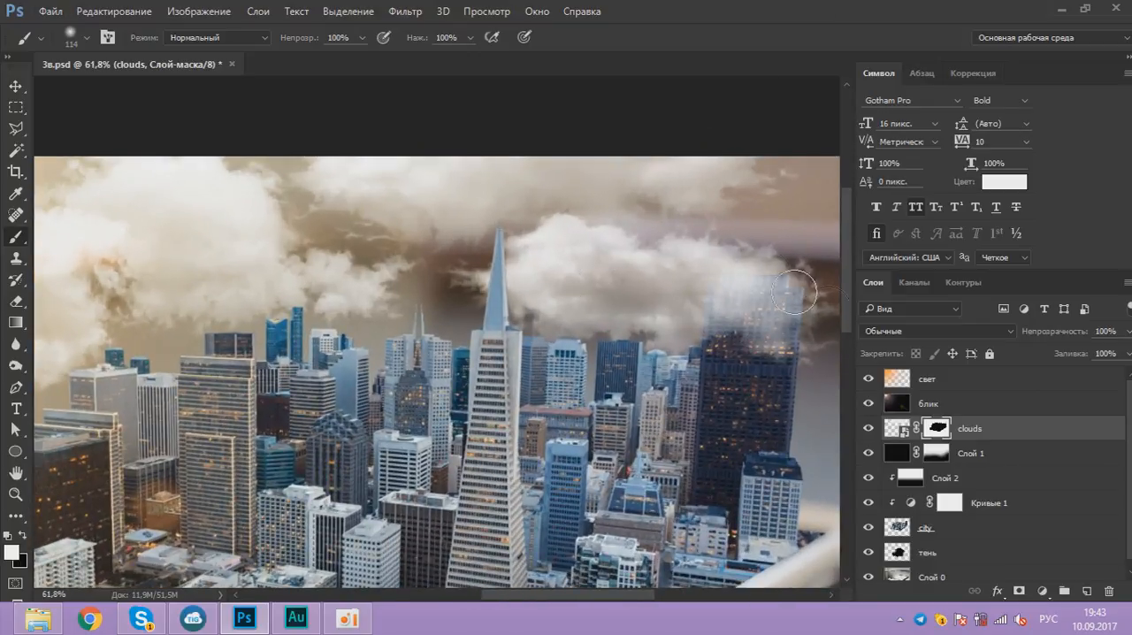
Step: Examine how the clouds blend with the towers, both up close and across the whole composition
{"action": "scroll", "coordinate": [720, 262], "scroll_direction": "down", "scroll_amount": 3}
{"action": "scroll", "coordinate": [721, 262], "scroll_direction": "down", "scroll_amount": 3}
{"action": "scroll", "coordinate": [681, 226], "scroll_direction": "up", "scroll_amount": 10}
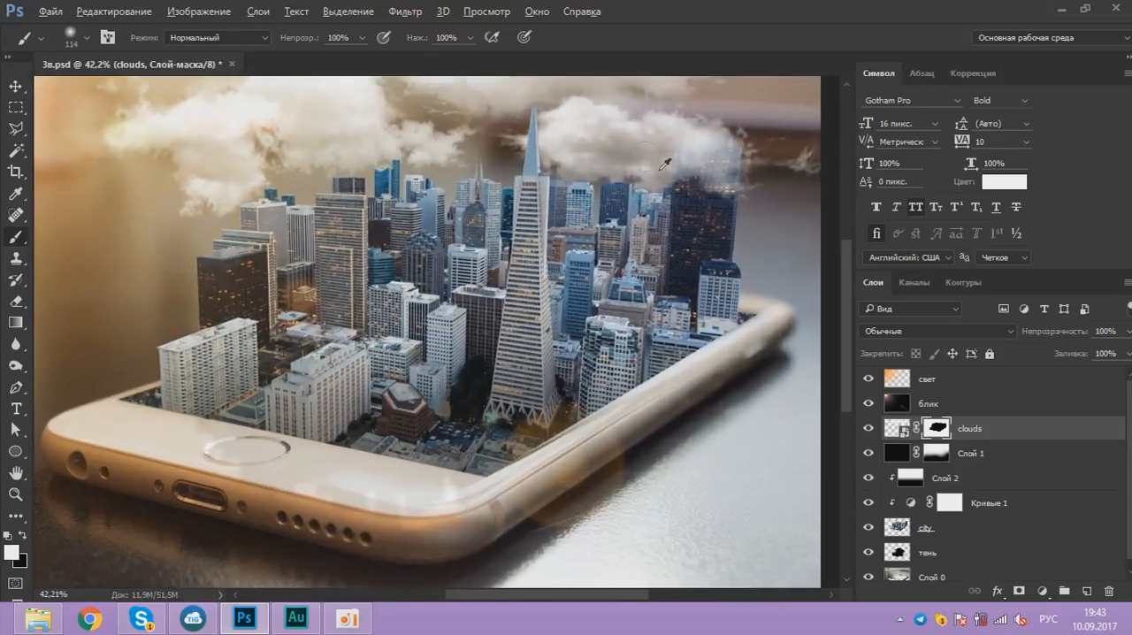
{"action": "scroll", "coordinate": [306, 237], "scroll_direction": "down", "scroll_amount": 6}
{"action": "scroll", "coordinate": [523, 184], "scroll_direction": "up", "scroll_amount": 5}
{"action": "scroll", "coordinate": [631, 238], "scroll_direction": "down", "scroll_amount": 8}
{"action": "scroll", "coordinate": [625, 132], "scroll_direction": "up", "scroll_amount": 4}
{"action": "scroll", "coordinate": [709, 203], "scroll_direction": "down", "scroll_amount": 4}
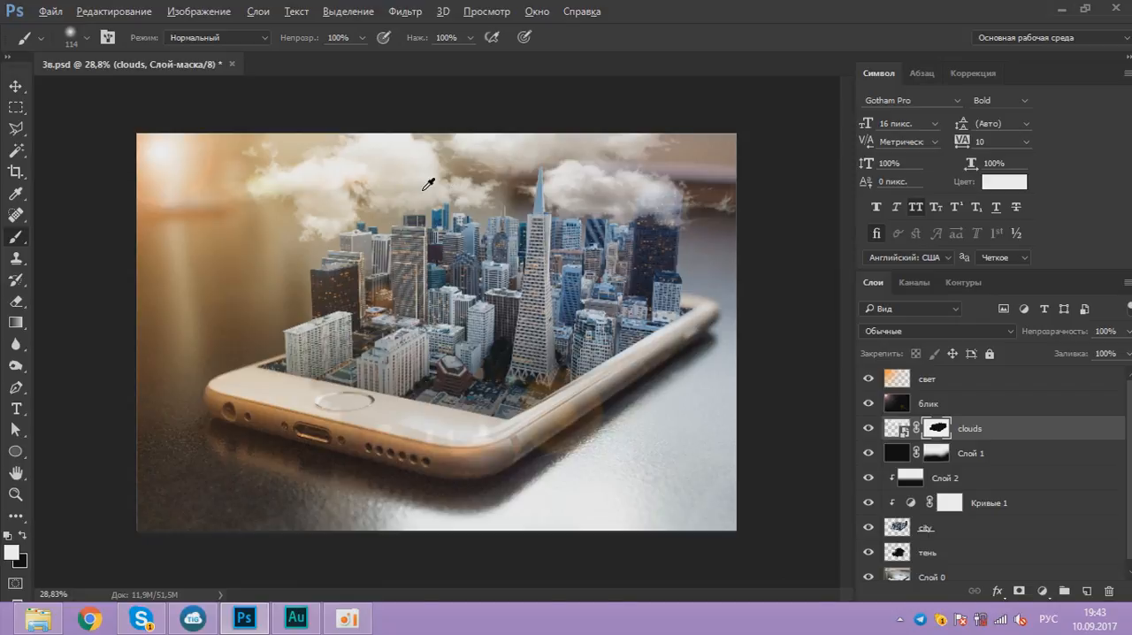
{"action": "scroll", "coordinate": [430, 183], "scroll_direction": "up", "scroll_amount": 5}
{"action": "scroll", "coordinate": [377, 182], "scroll_direction": "down", "scroll_amount": 6}
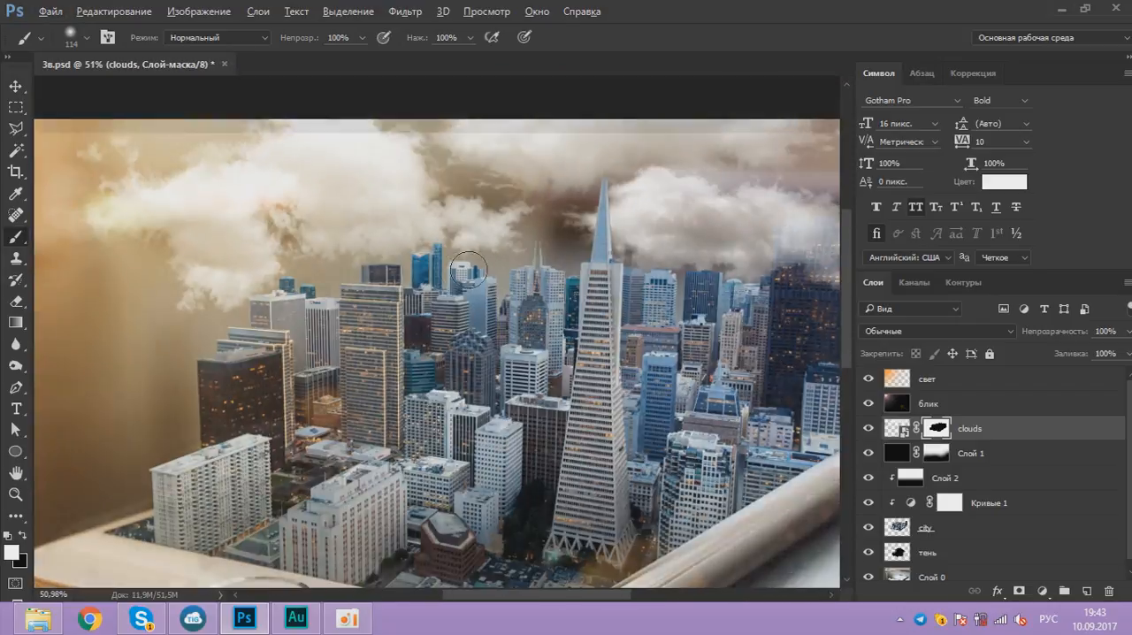
Step: Lower the brush opacity to 14% and fit the whole image in view
{"action": "scroll", "coordinate": [650, 192], "scroll_direction": "up", "scroll_amount": 5}
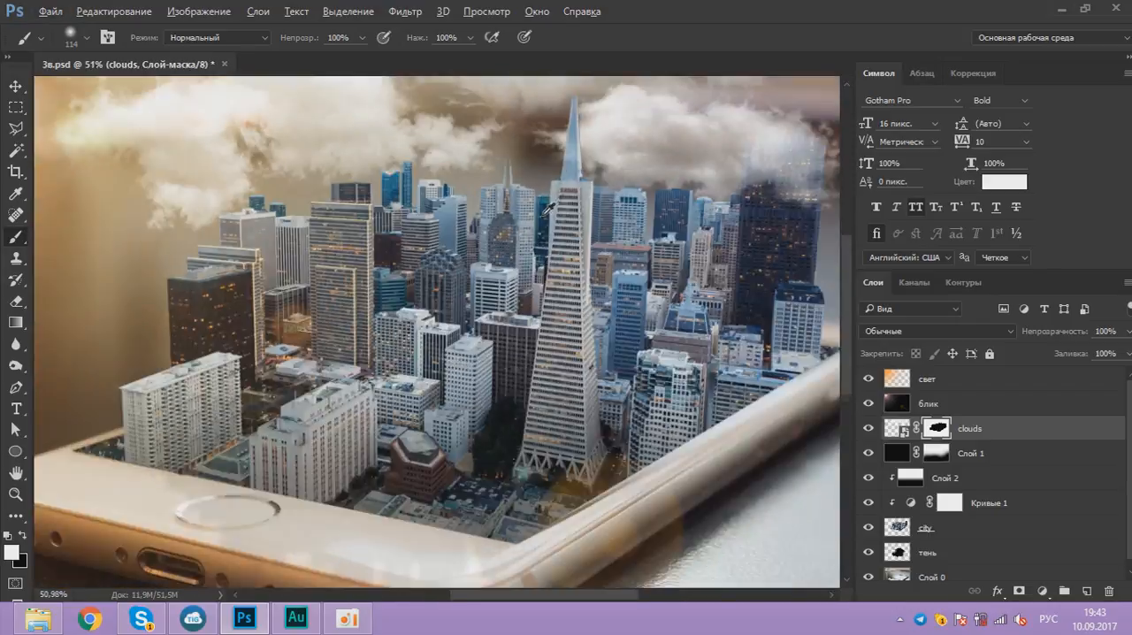
{"action": "left_click", "coordinate": [362, 38]}
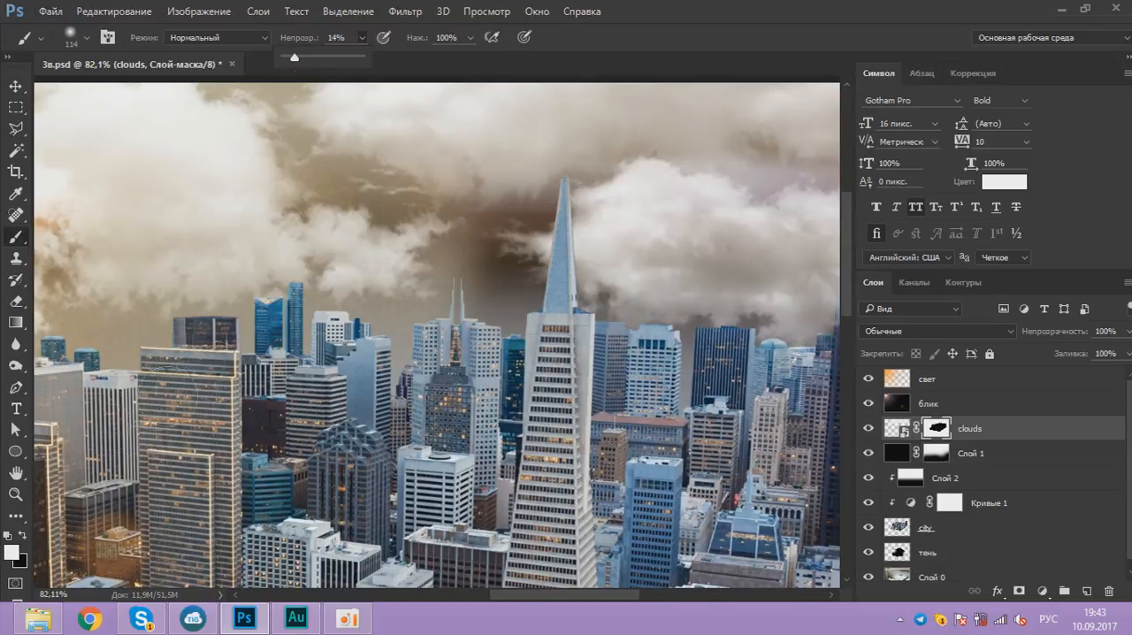
{"action": "key", "text": "ctrl+0"}
Step: Add a Curves adjustment above the свет layer and shape its RGB curve with points at 183→191 and 85→82
{"action": "left_click", "coordinate": [969, 379]}
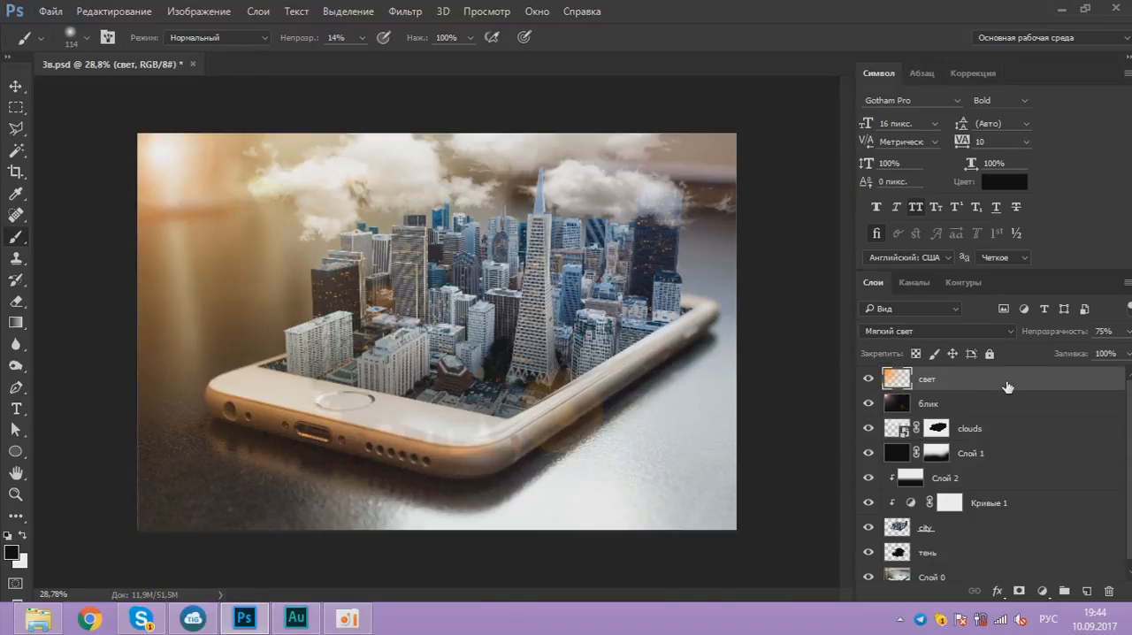
{"action": "left_click", "coordinate": [1044, 591]}
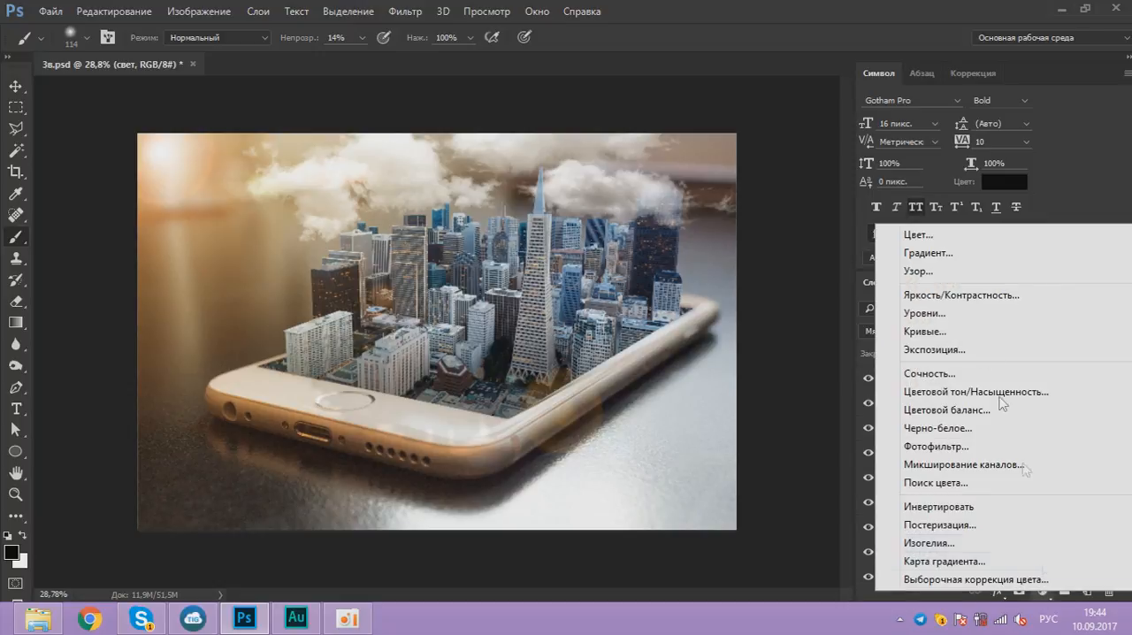
{"action": "left_click", "coordinate": [963, 336]}
{"action": "left_click_drag", "start_coordinate": [775, 172], "coordinate": [849, 141]}
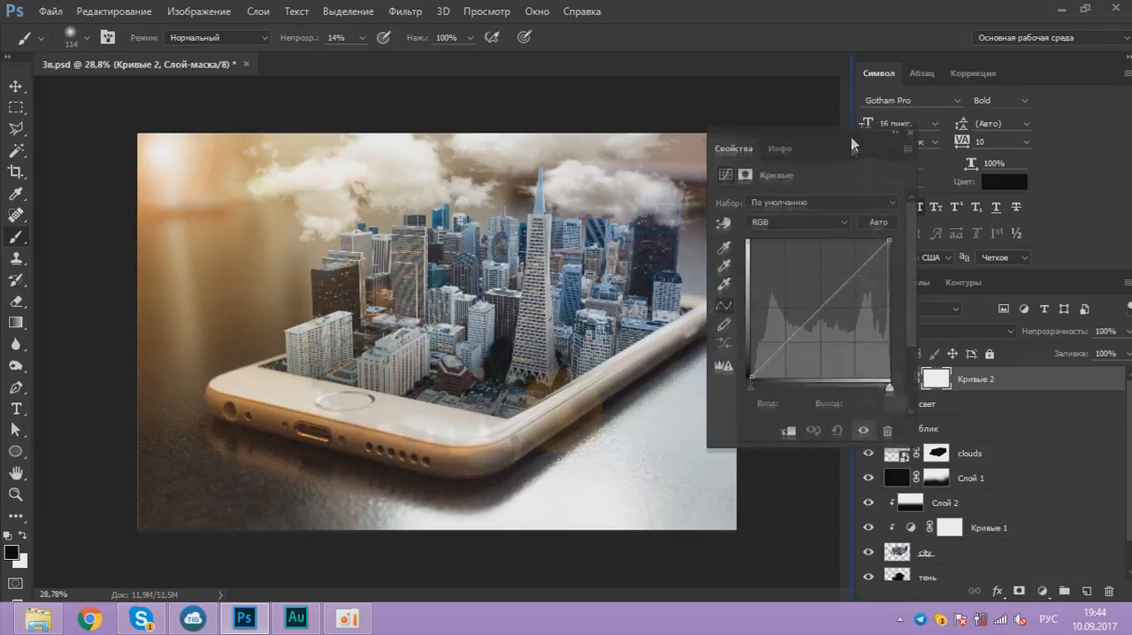
{"action": "left_click", "coordinate": [849, 271]}
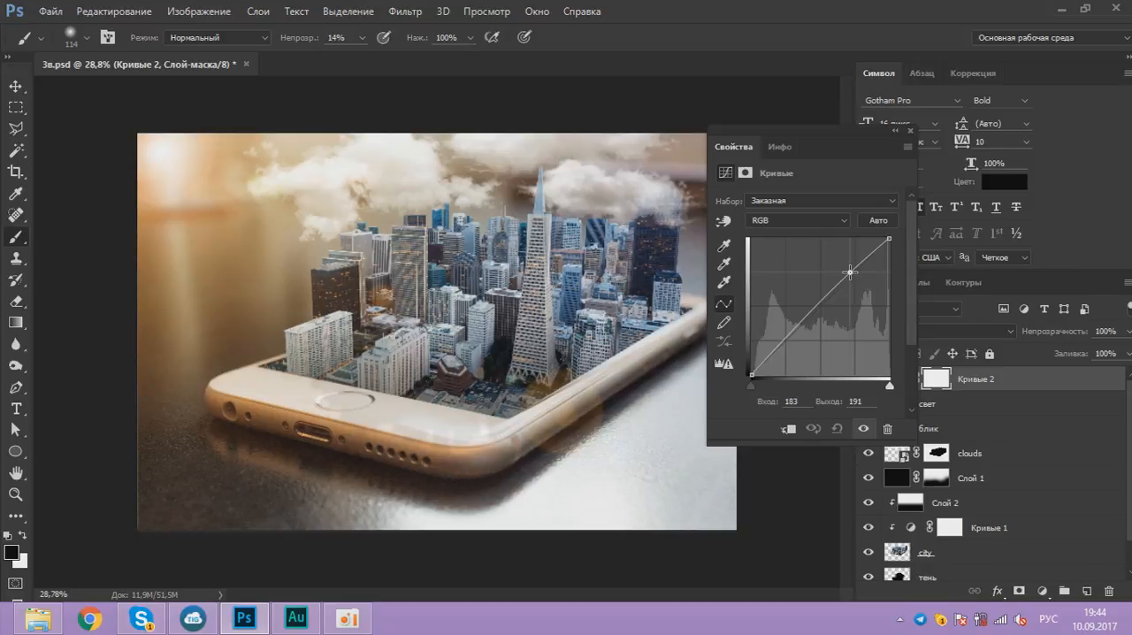
{"action": "left_click", "coordinate": [799, 328]}
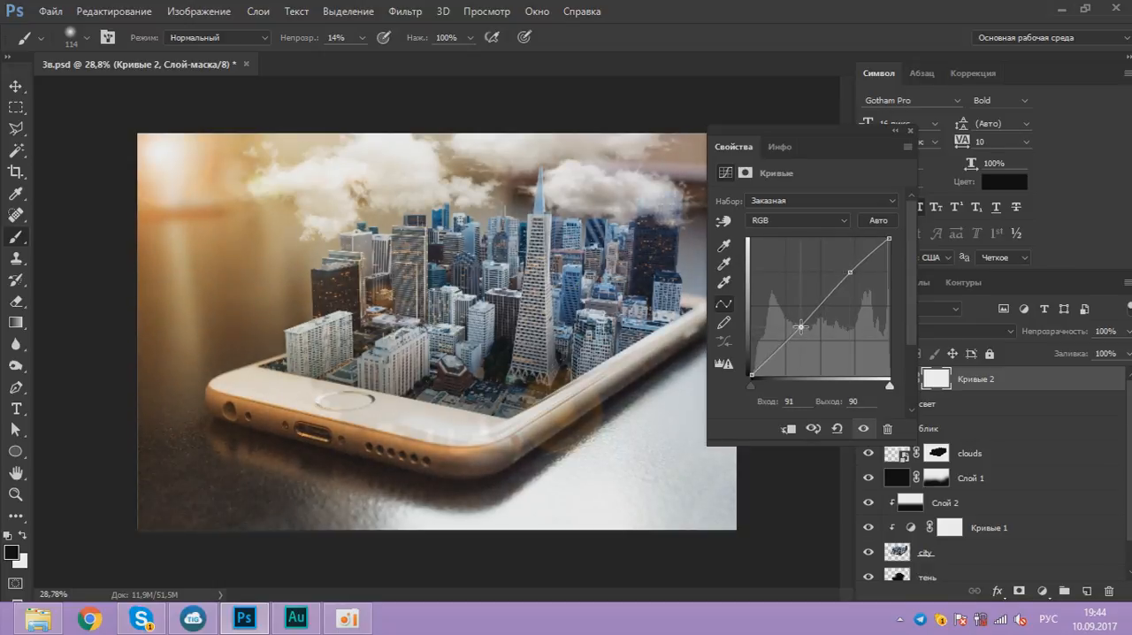
{"action": "left_click_drag", "start_coordinate": [799, 328], "coordinate": [797, 331]}
{"action": "left_click_drag", "start_coordinate": [864, 132], "coordinate": [796, 170]}
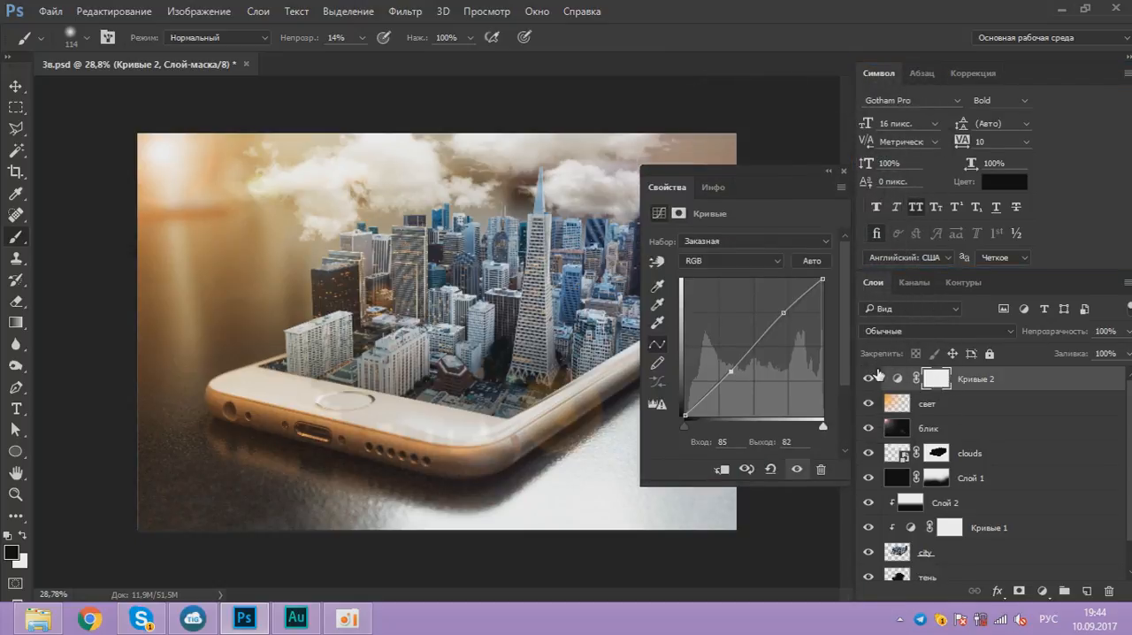
Step: Raise the black input point slightly on the blue channel of Кривые 2 and compare the image with and without the adjustment
{"action": "left_click", "coordinate": [873, 263]}
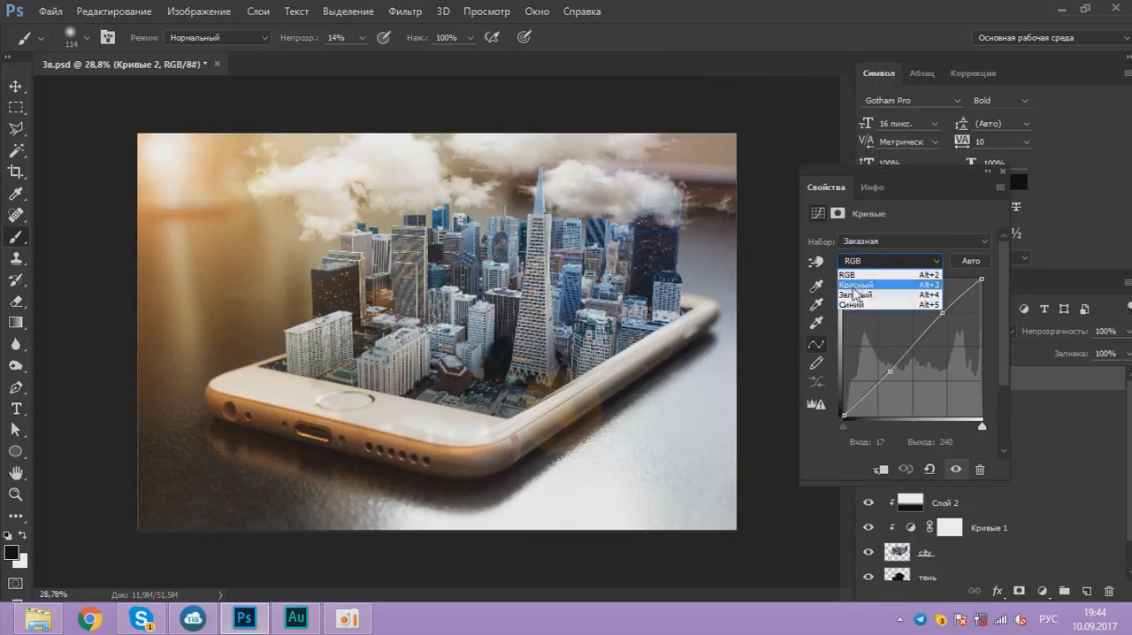
{"action": "left_click", "coordinate": [854, 304]}
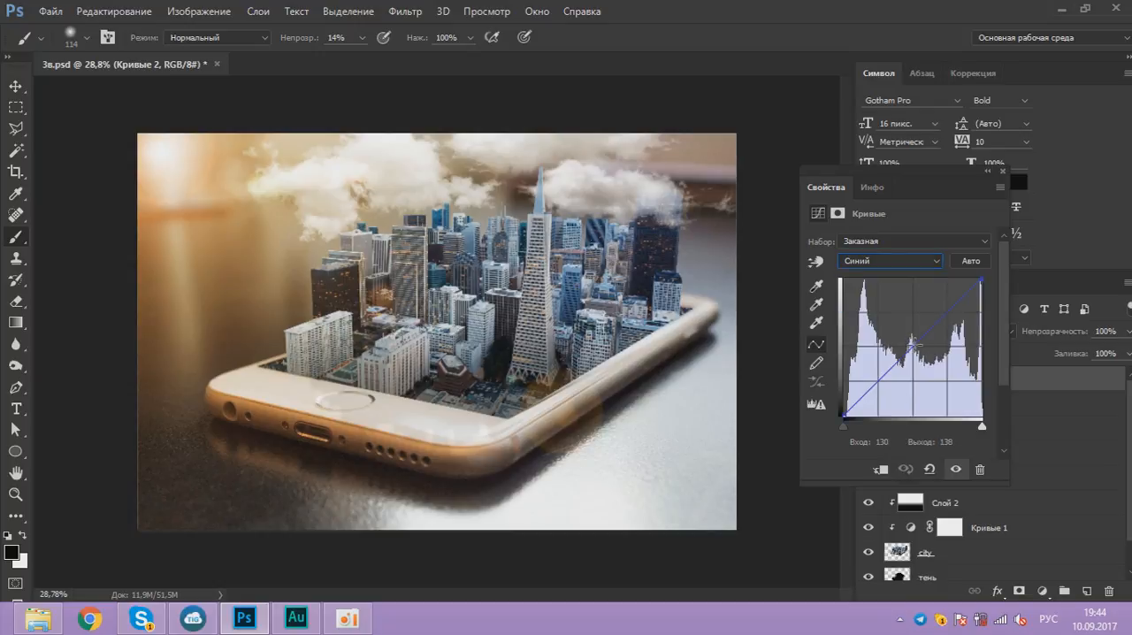
{"action": "mouse_move", "coordinate": [842, 427]}
{"action": "left_mouse_down"}
{"action": "mouse_move", "coordinate": [865, 428]}
{"action": "mouse_move", "coordinate": [846, 430]}
{"action": "left_mouse_up"}
{"action": "left_click", "coordinate": [1001, 171]}
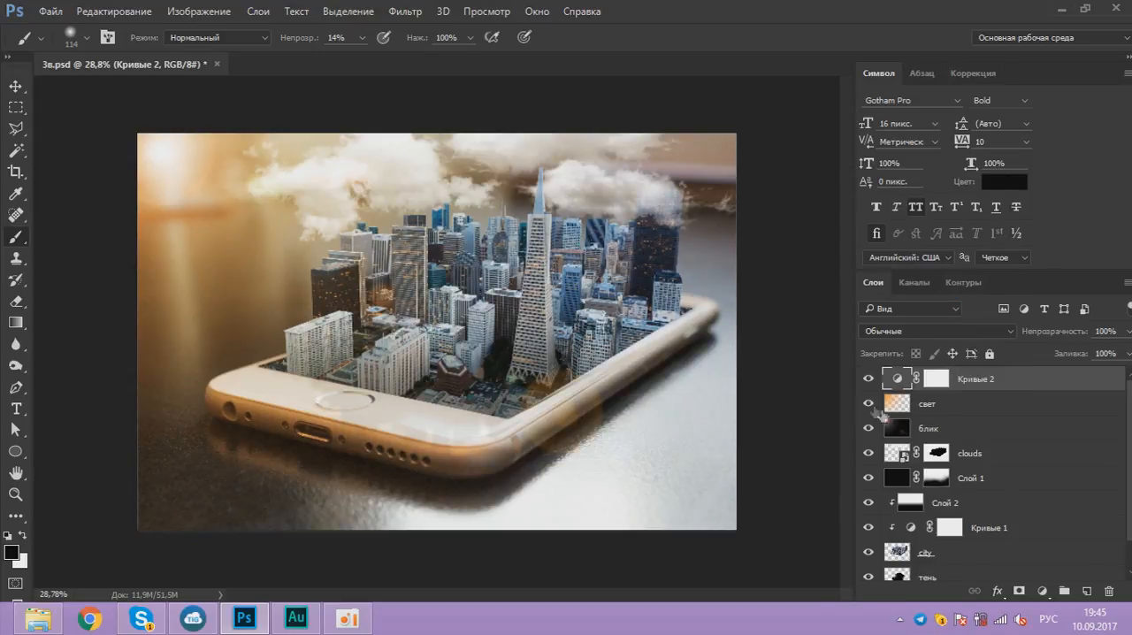
{"action": "left_click", "coordinate": [869, 377]}
{"action": "left_click", "coordinate": [868, 376]}
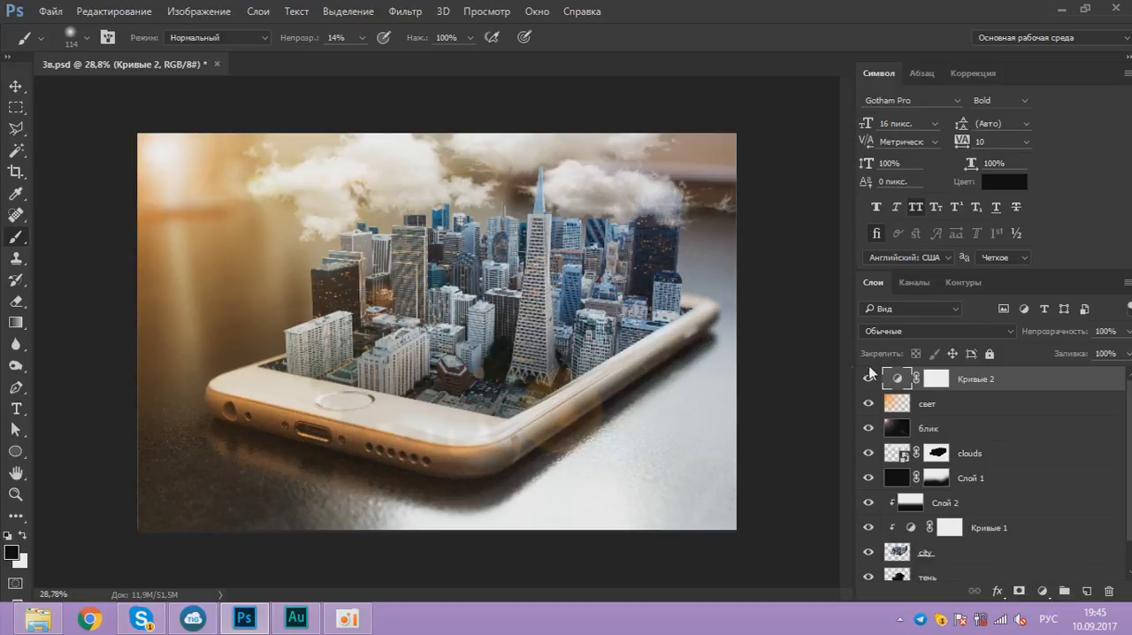